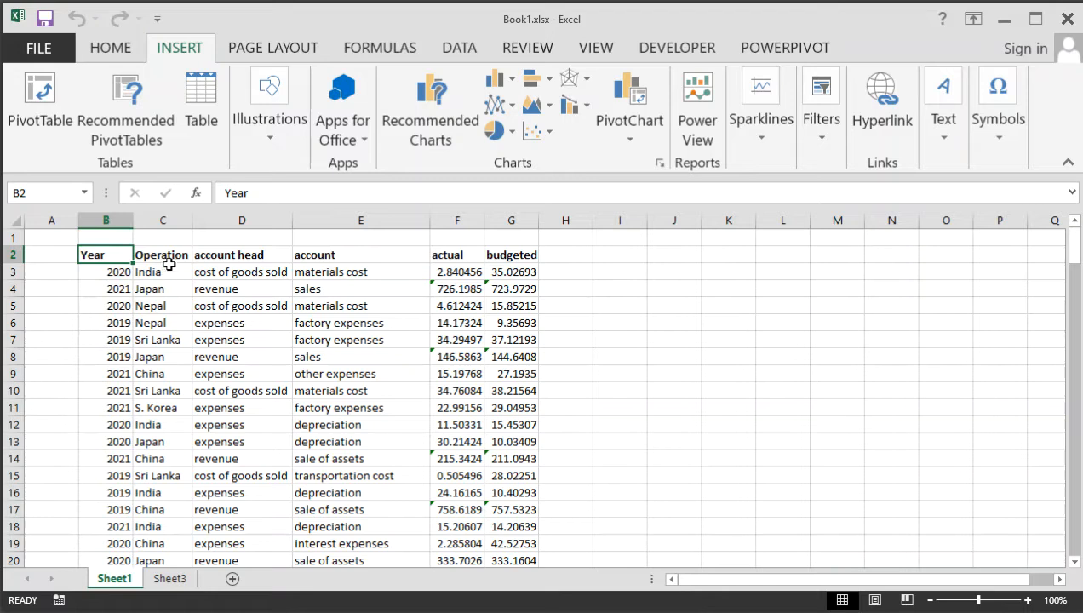
# Examine the Sheet1 column headers and check how far down the data rows extend.
pyautogui.click(168, 253)
pyautogui.click(227, 251)
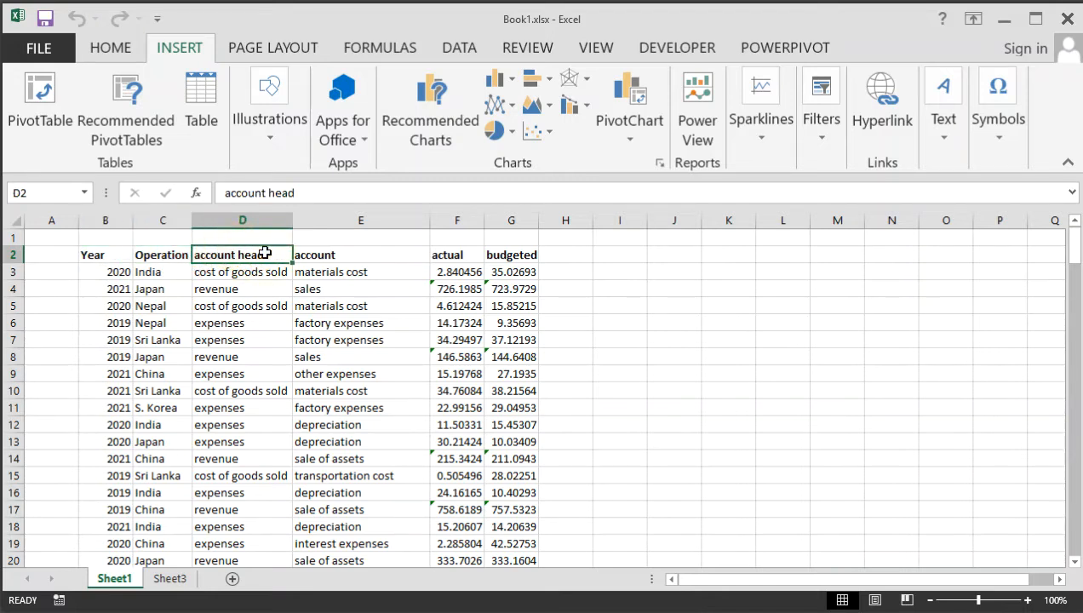
pyautogui.click(345, 271)
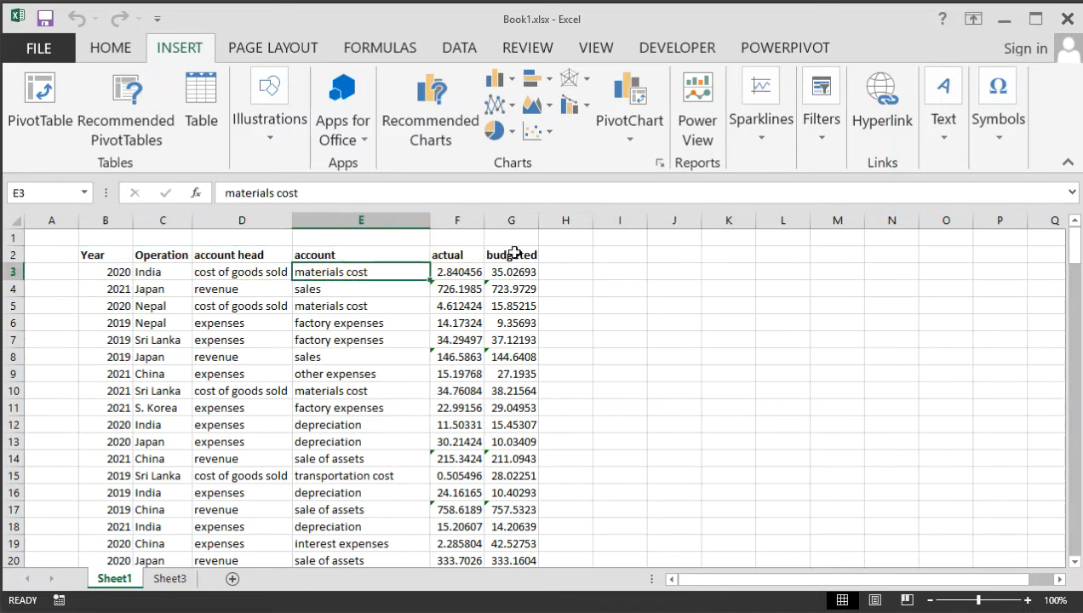
pyautogui.click(226, 288)
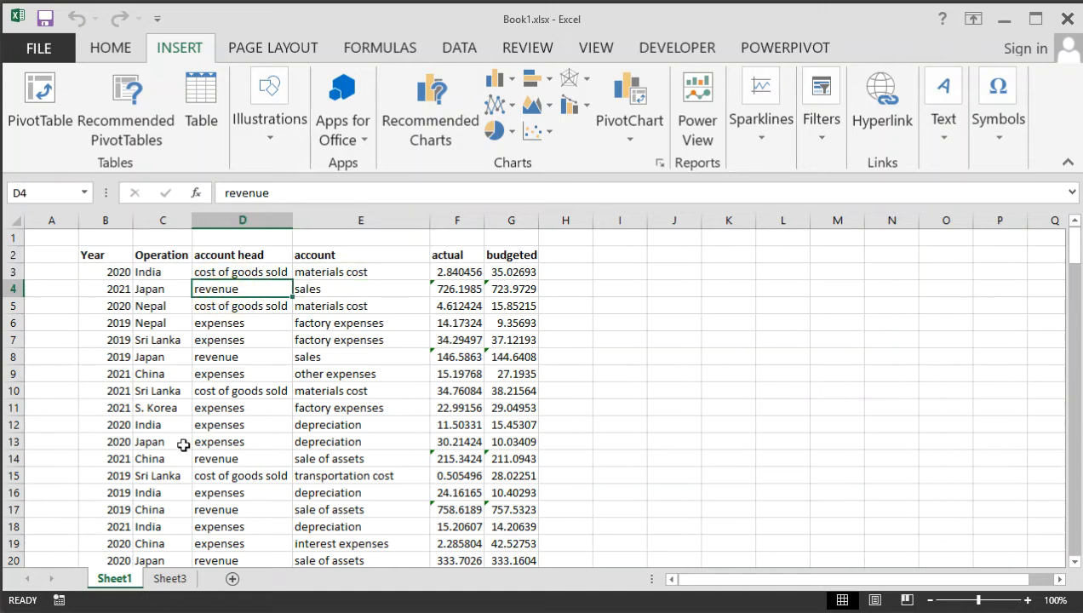
pyautogui.scroll(-5, 183, 445)
pyautogui.scroll(-20, 184, 446)
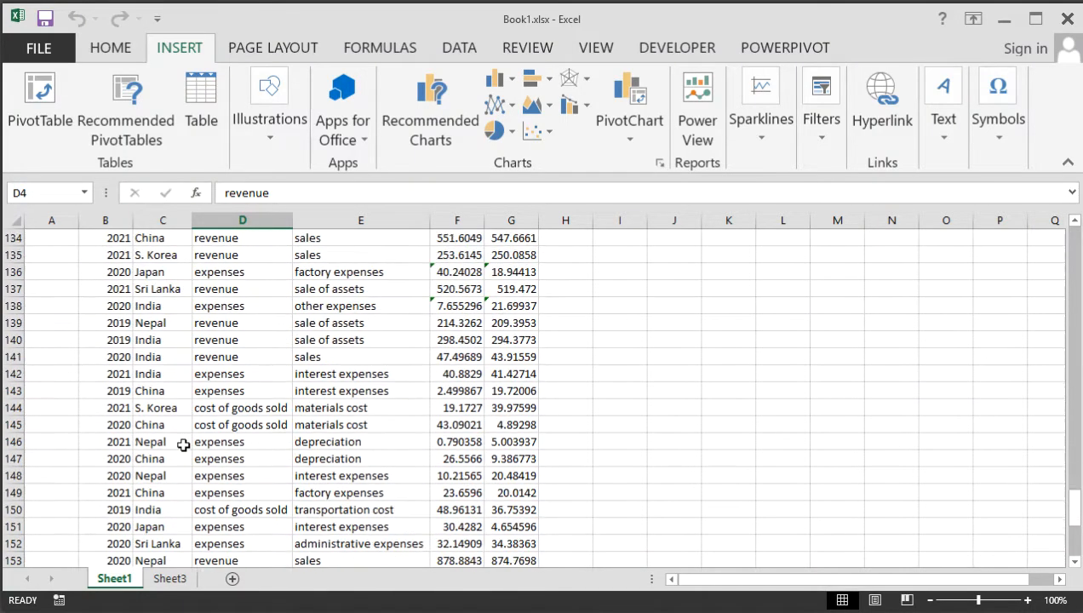
pyautogui.scroll(8, 183, 445)
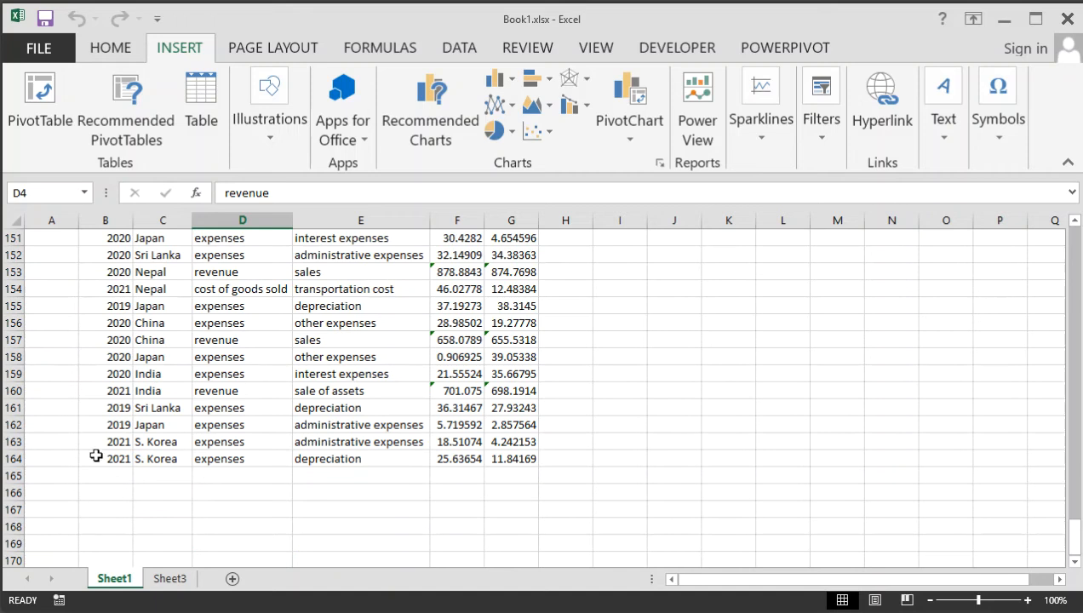
pyautogui.click(17, 460)
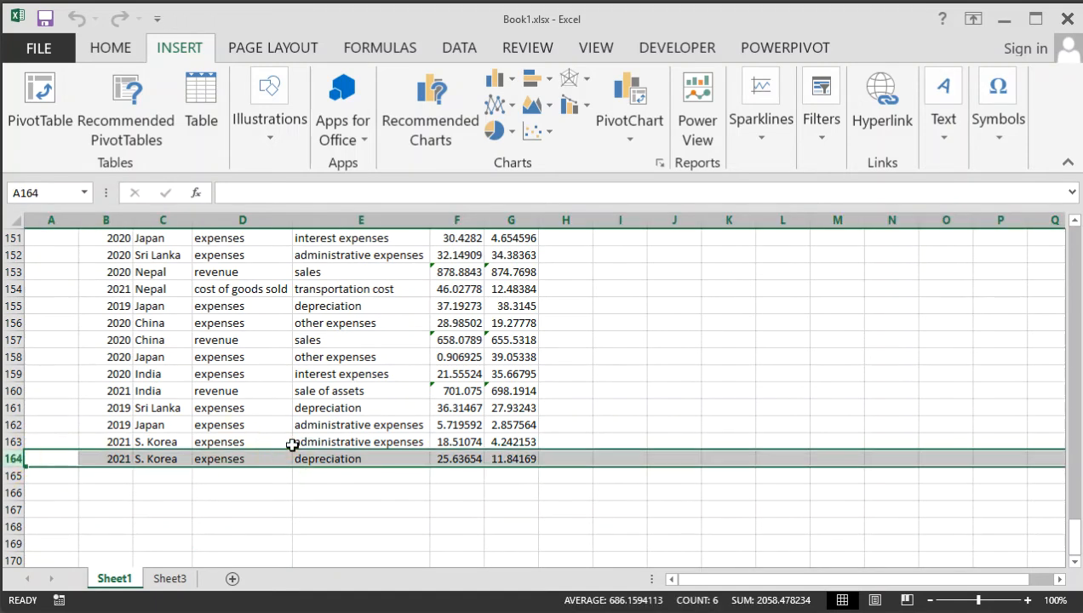
pyautogui.scroll(20, 293, 445)
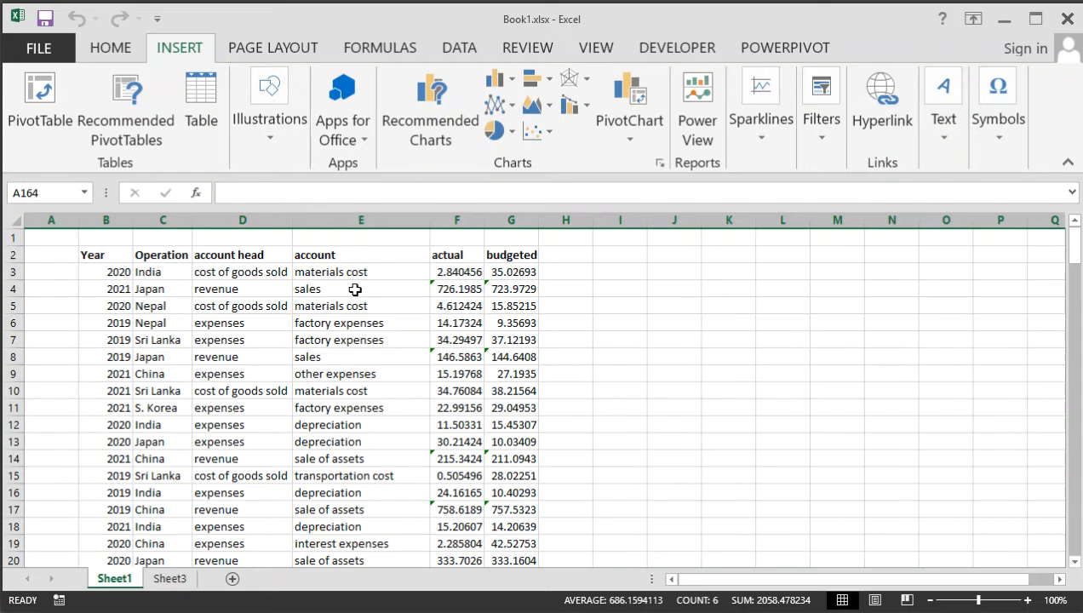
# Examine sample entries in the Operation, account head, account, actual and budgeted columns.
pyautogui.moveTo(170, 271); pyautogui.dragTo(169, 323)
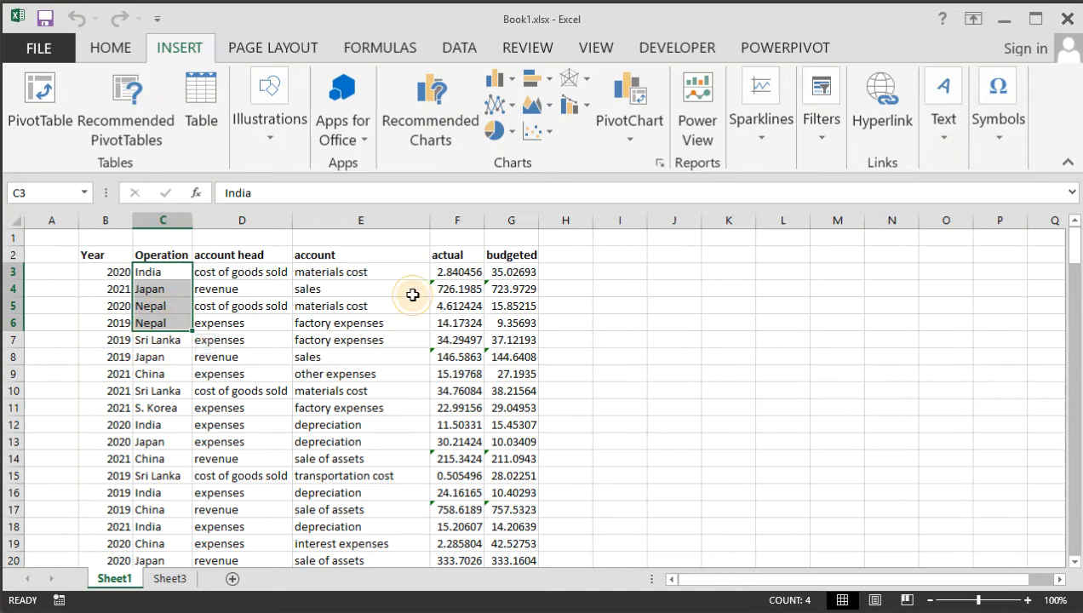
pyautogui.click(298, 289)
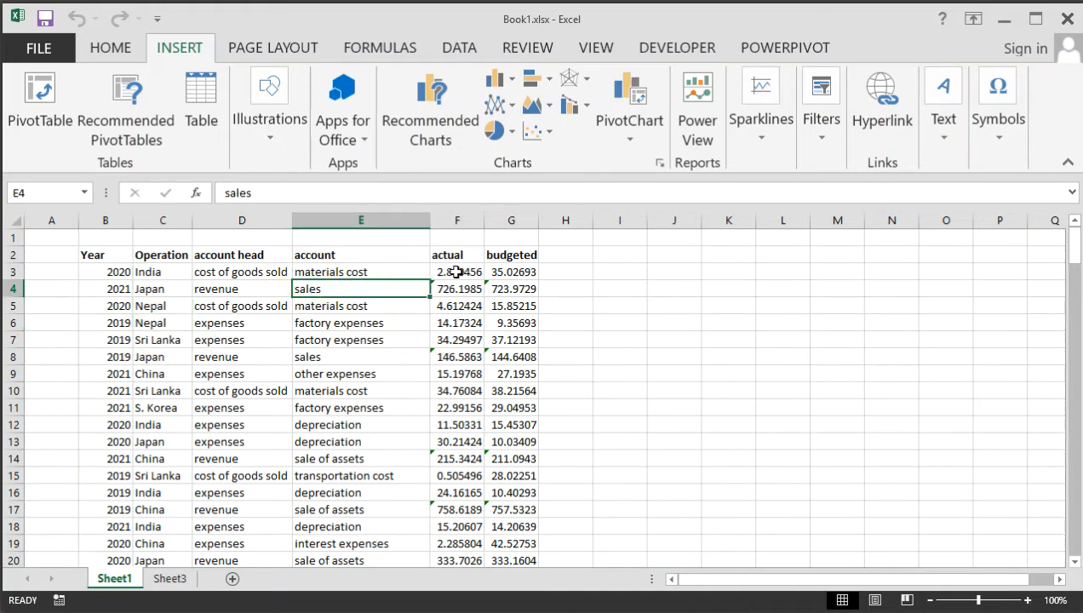
pyautogui.moveTo(457, 272); pyautogui.dragTo(458, 336)
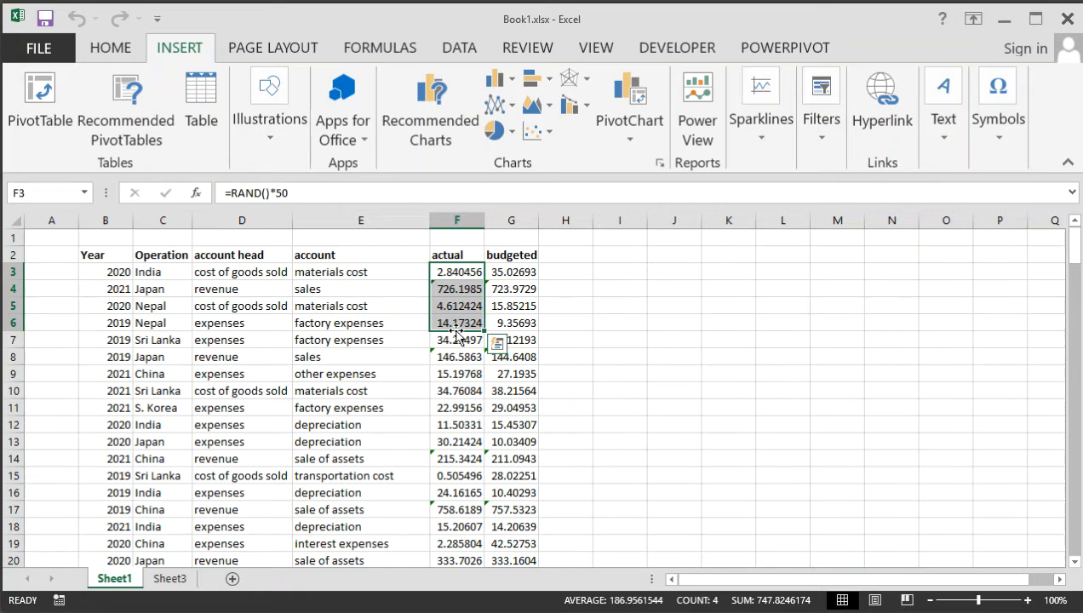
pyautogui.click(598, 322)
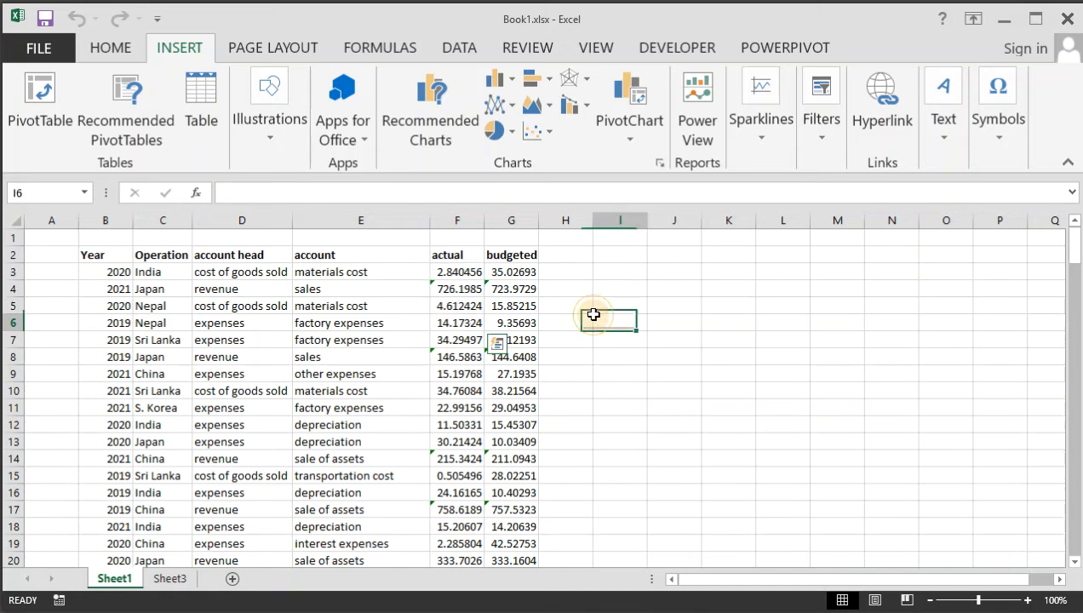
pyautogui.moveTo(516, 270); pyautogui.dragTo(517, 366)
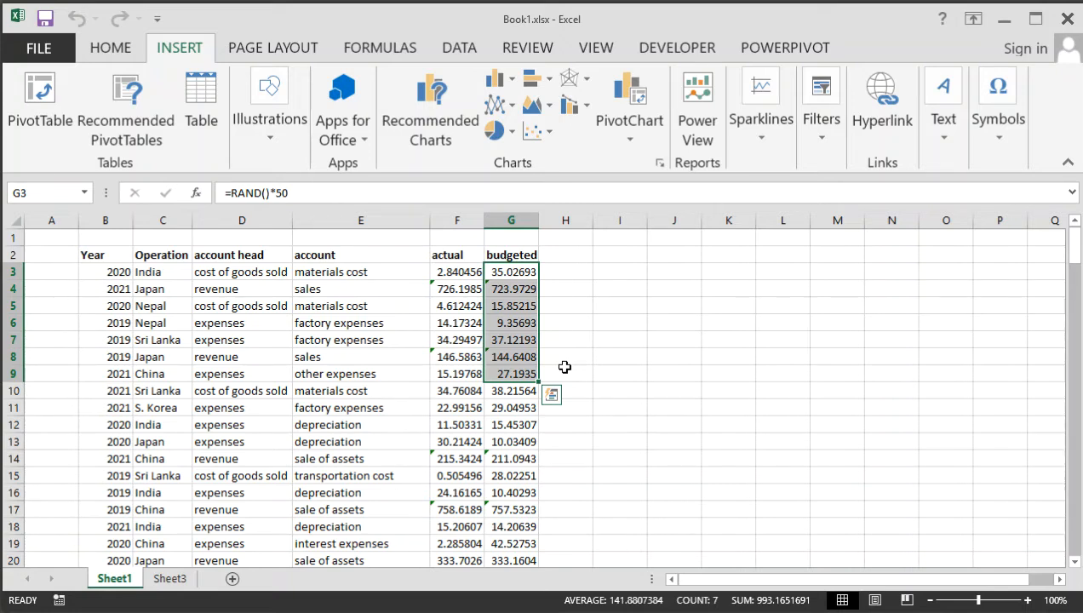
pyautogui.click(564, 367)
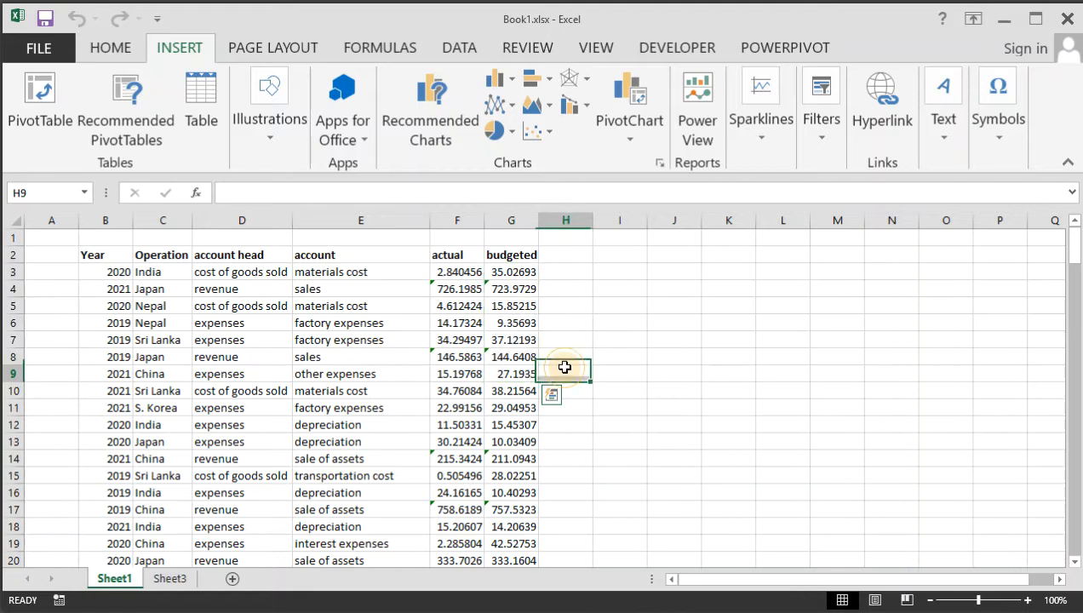
pyautogui.scroll(-3, 351, 454)
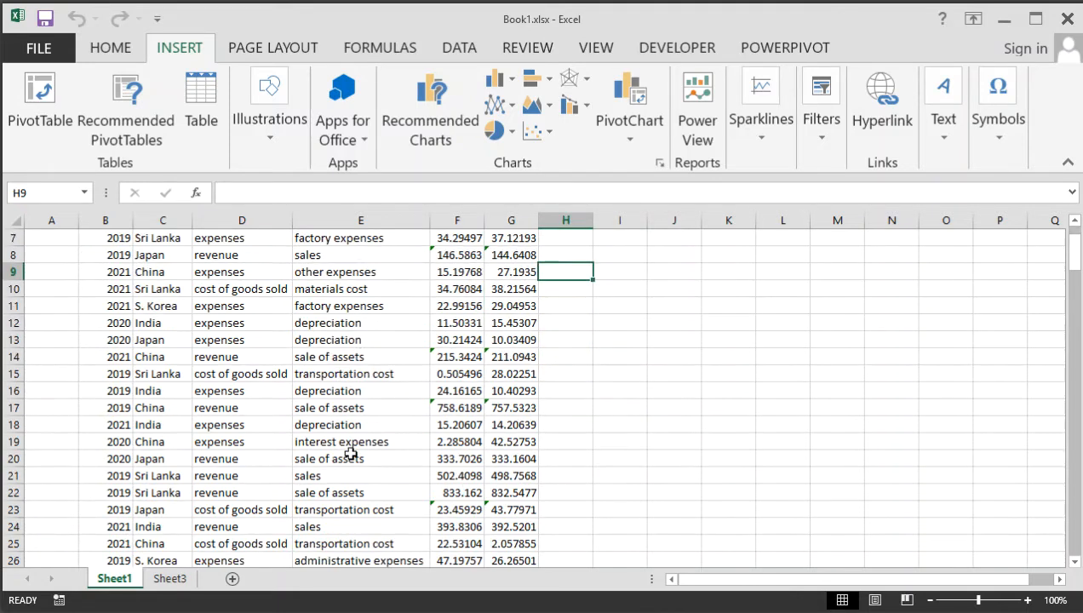
pyautogui.scroll(3, 351, 453)
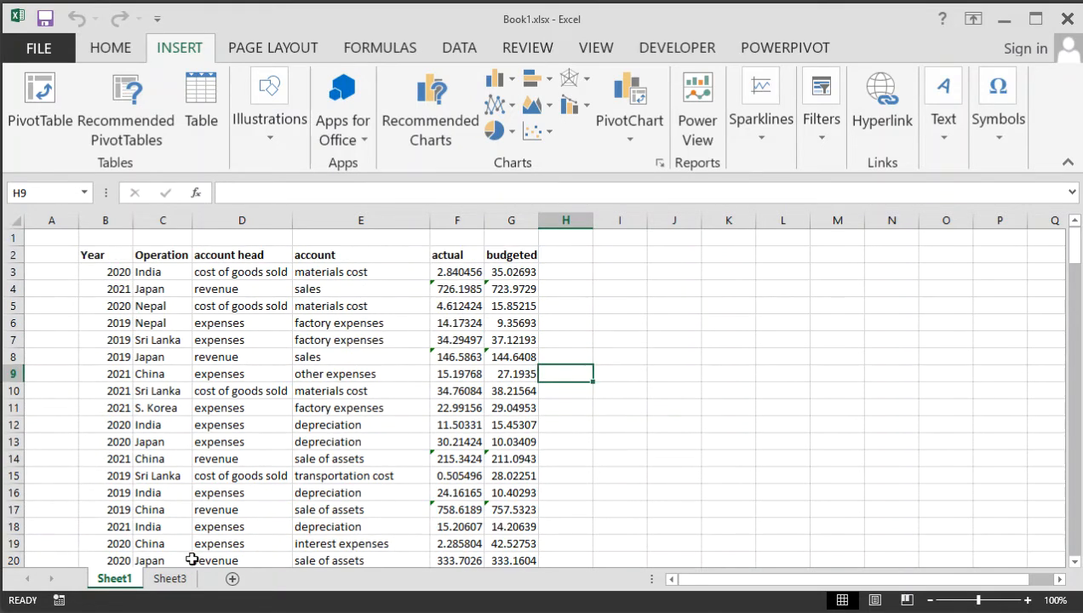
pyautogui.click(326, 437)
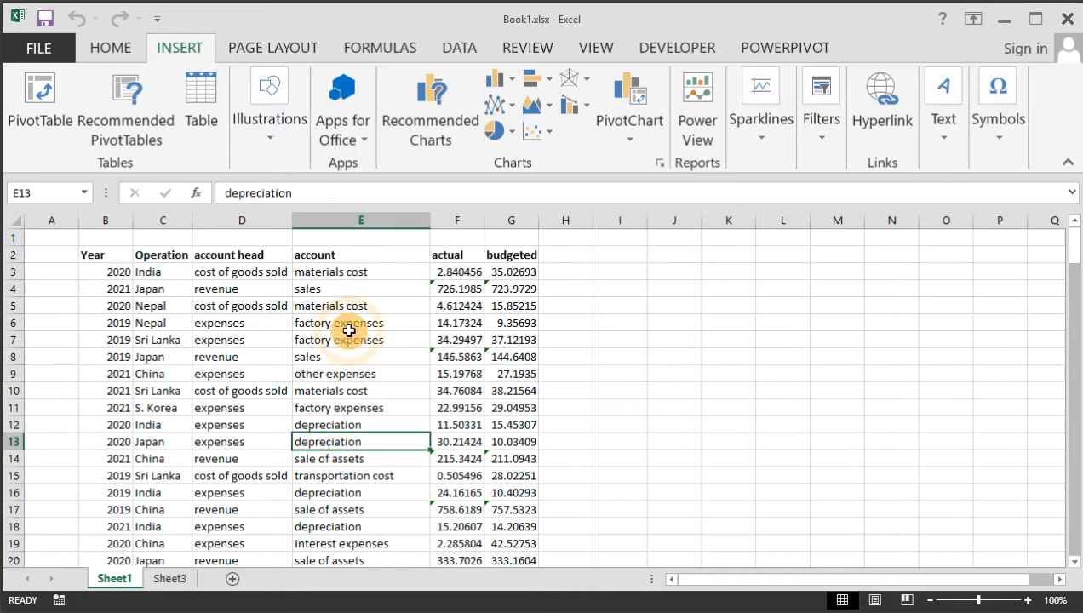
pyautogui.click(281, 442)
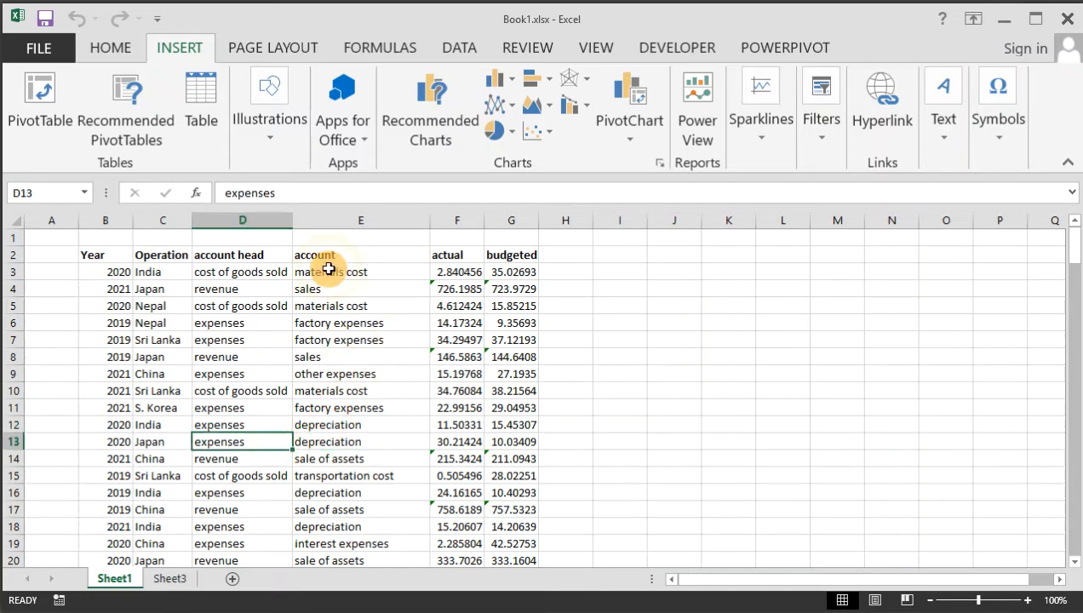
pyautogui.click(243, 407)
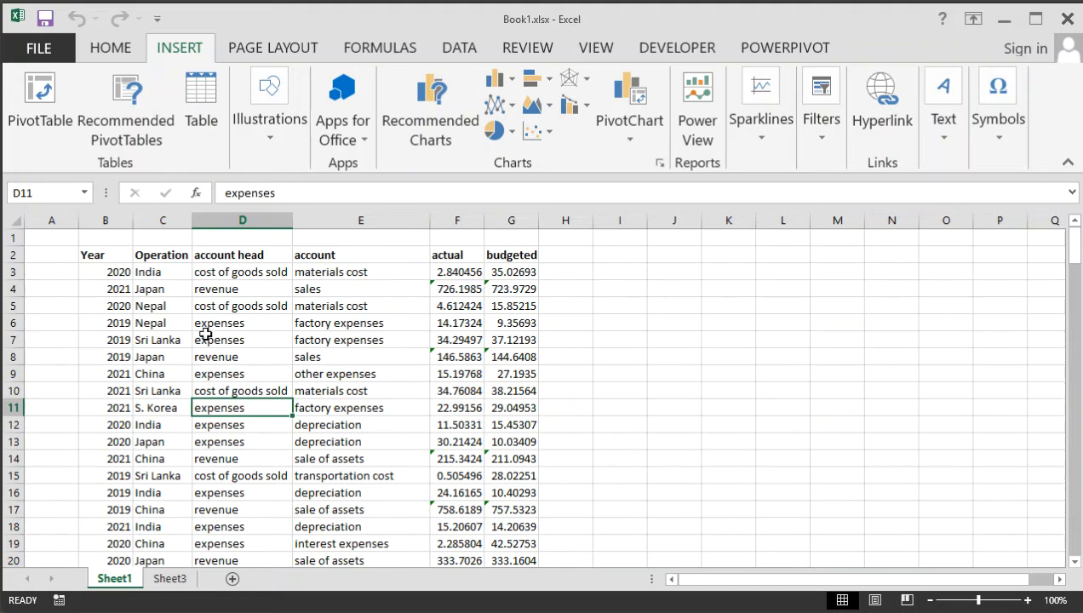
# Create a PivotTable from the Sheet1 data range B2:G164, placed on the existing worksheet Sheet3 at cell B2.
pyautogui.hotkey('ctrl', 'a')
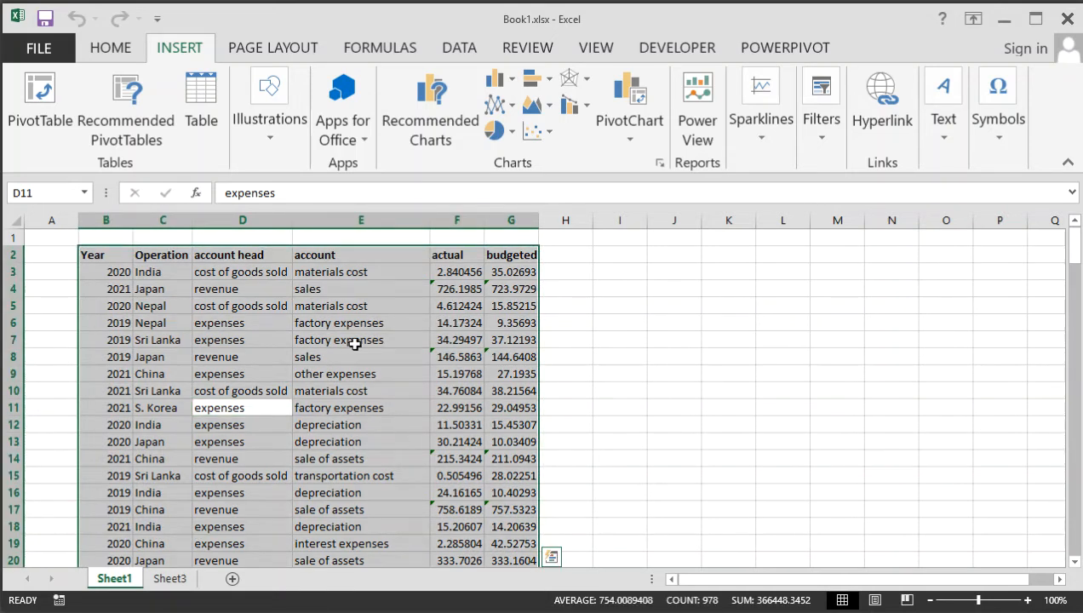
pyautogui.click(109, 48)
pyautogui.click(165, 57)
pyautogui.click(41, 120)
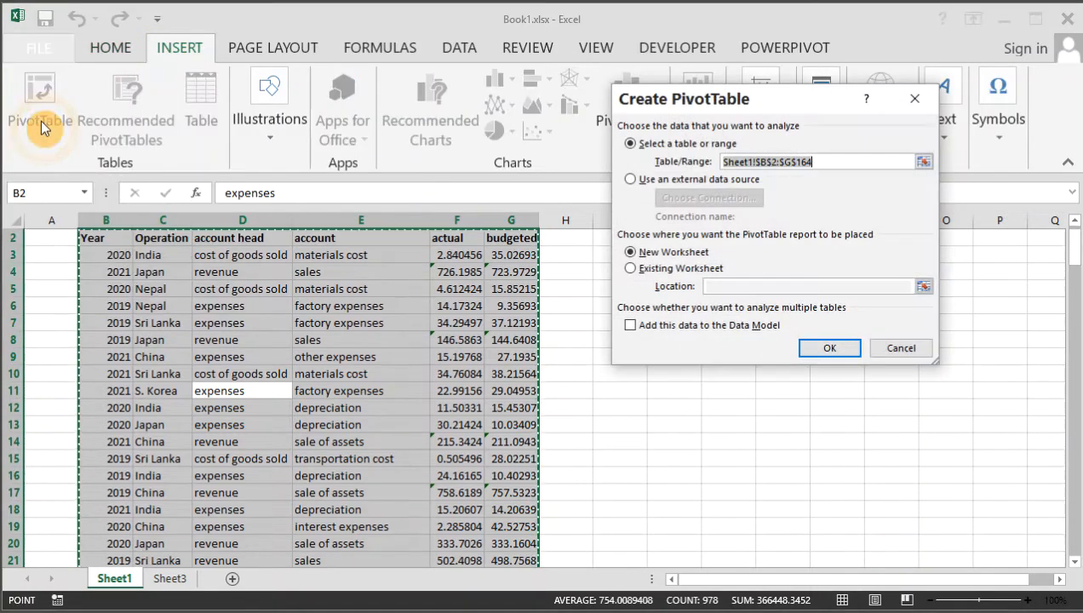
pyautogui.click(662, 272)
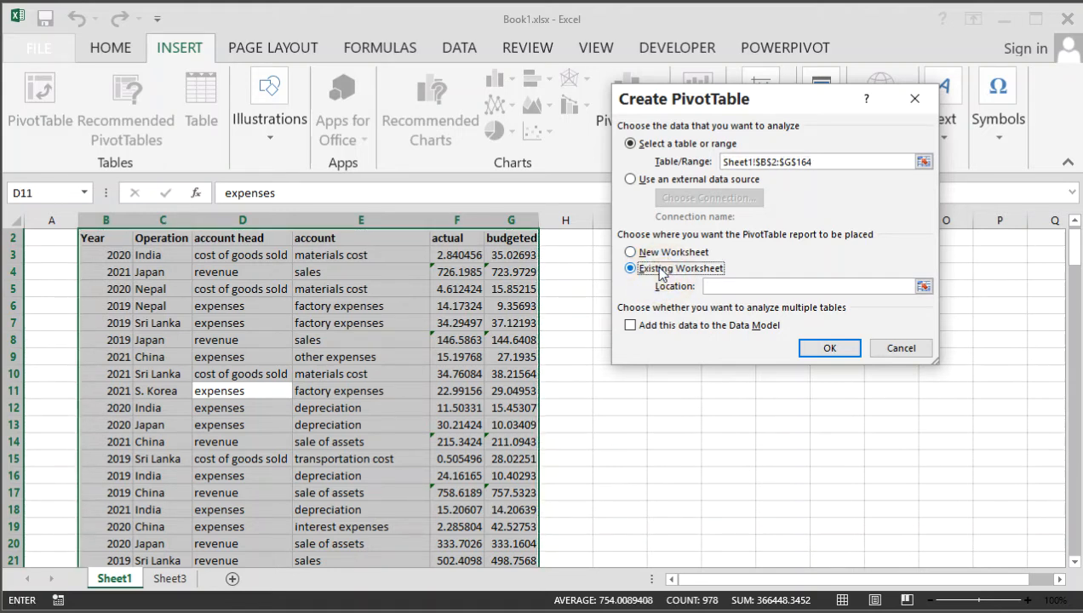
pyautogui.click(170, 579)
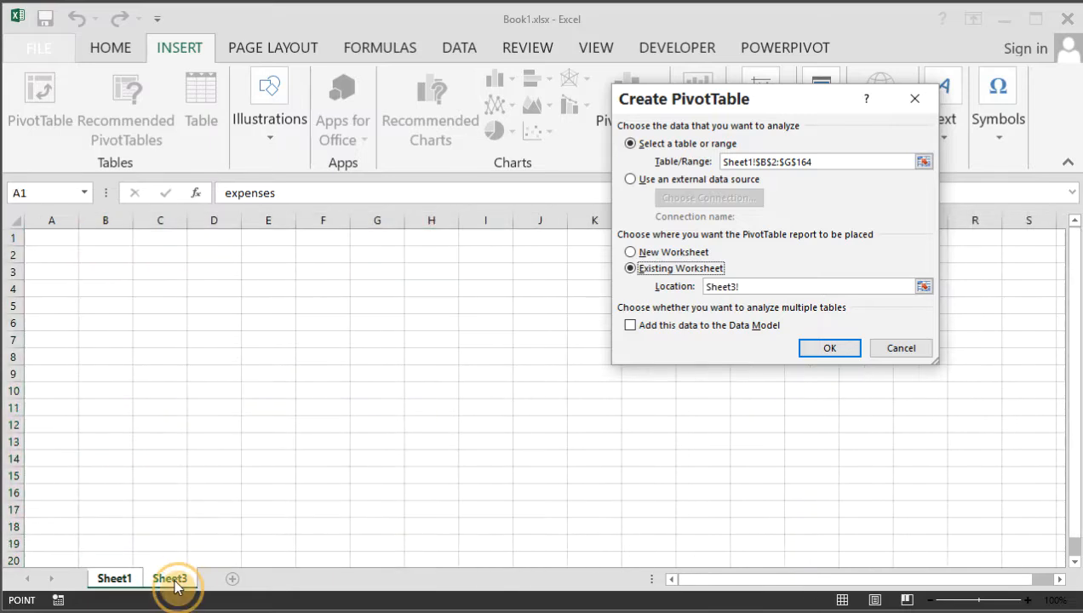
pyautogui.click(98, 252)
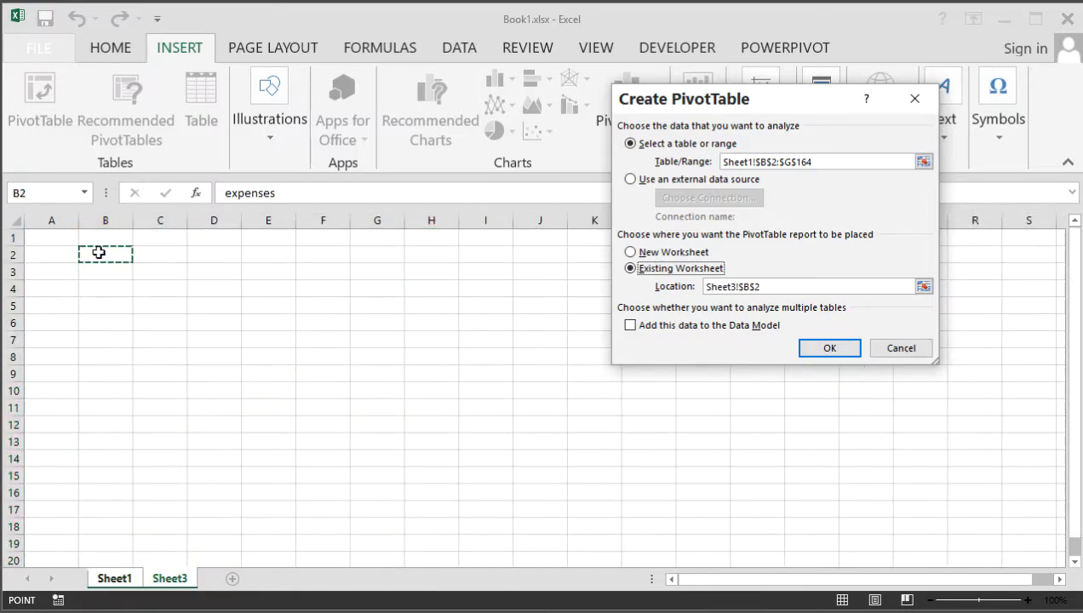
pyautogui.click(219, 301)
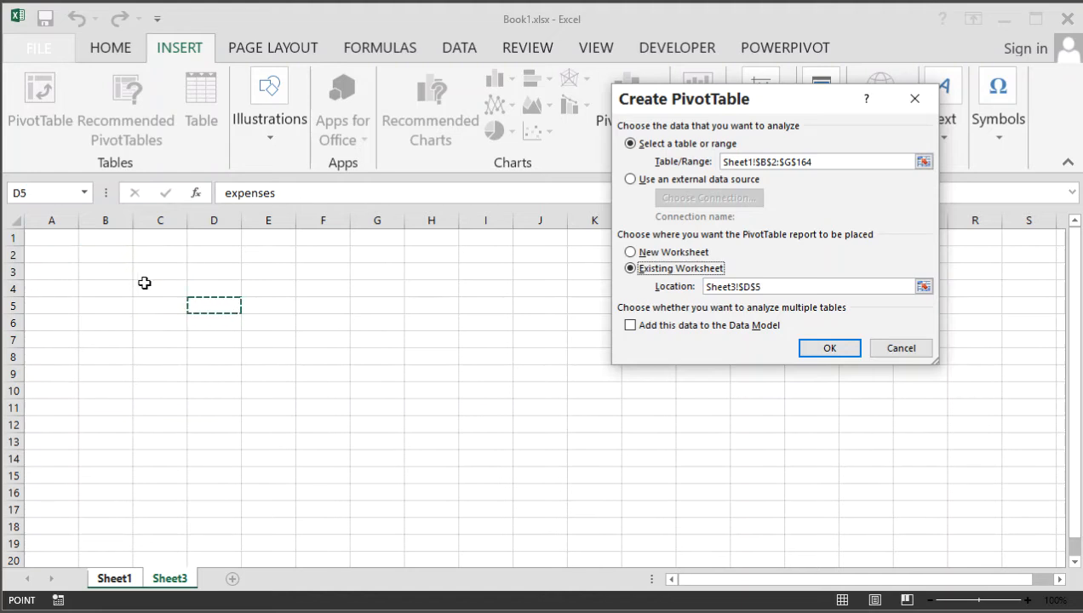
pyautogui.click(147, 281)
pyautogui.click(109, 258)
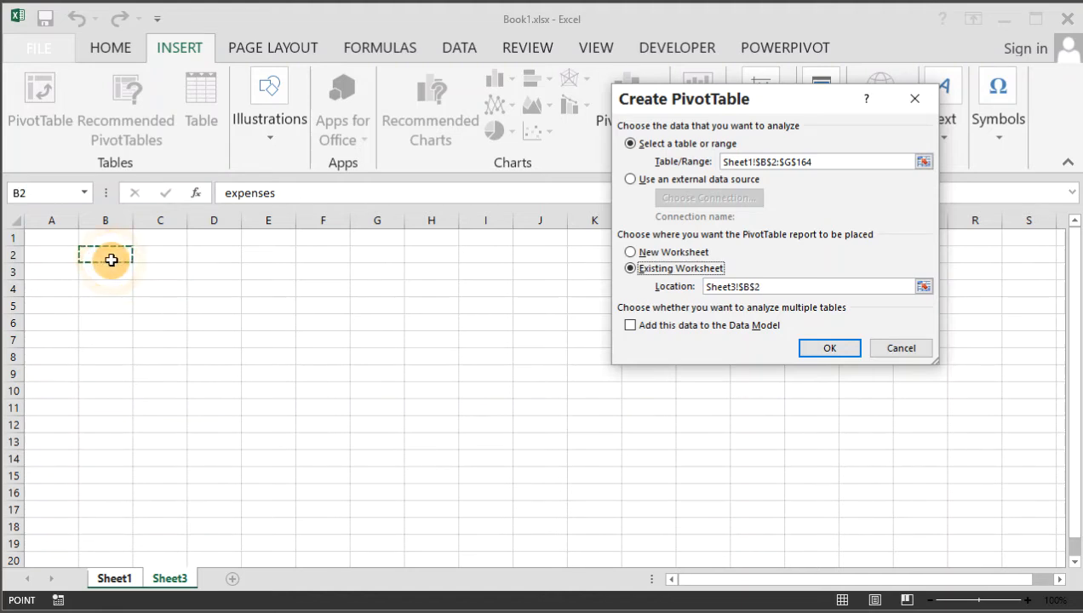
pyautogui.click(831, 348)
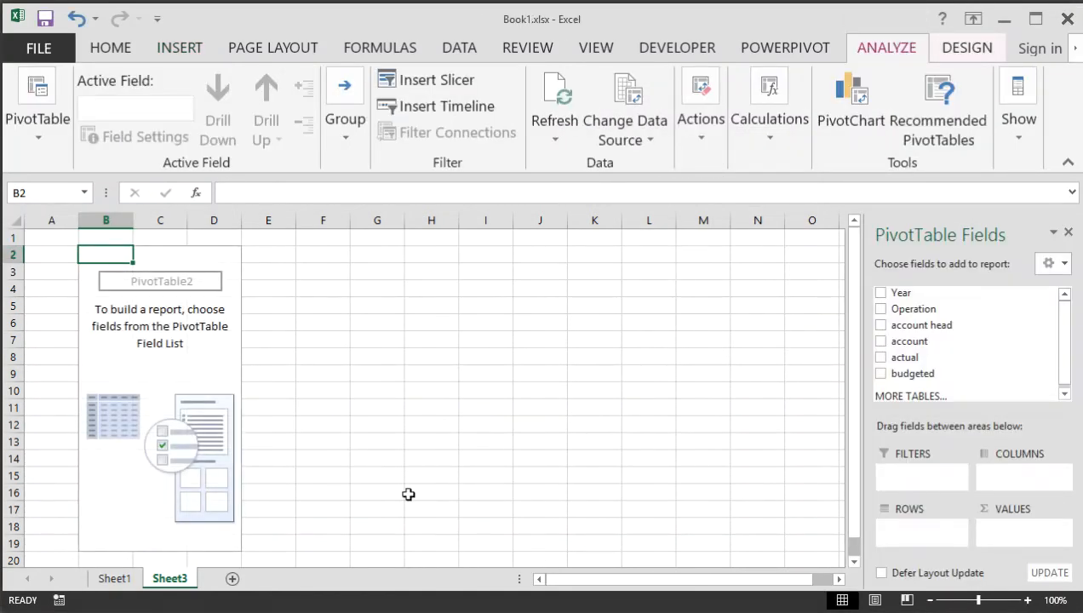
pyautogui.click(160, 358)
pyautogui.scroll(-3, 317, 387)
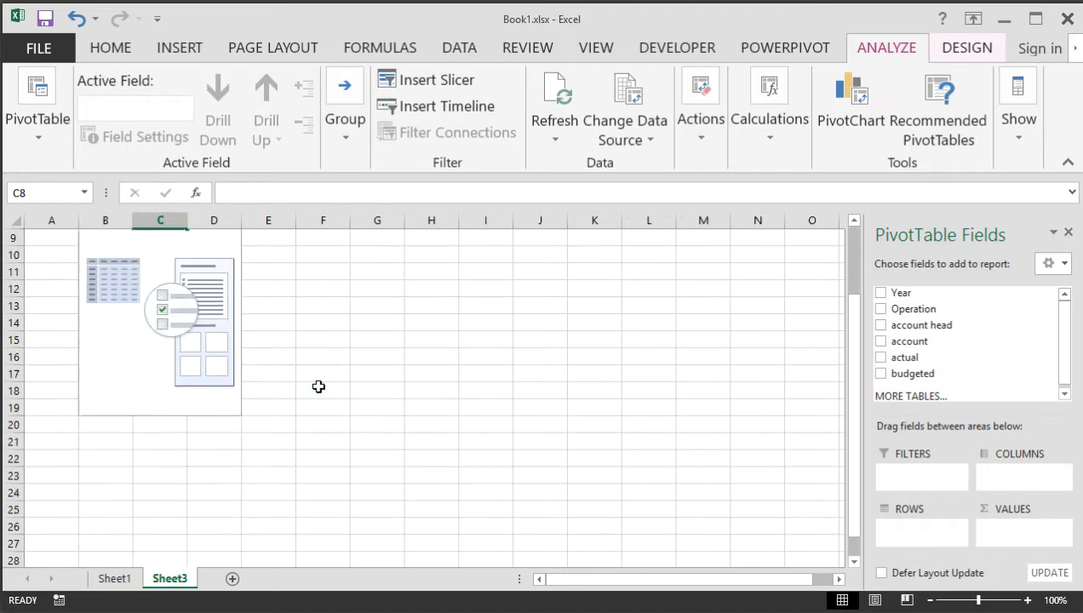
pyautogui.scroll(3, 318, 387)
pyautogui.click(202, 354)
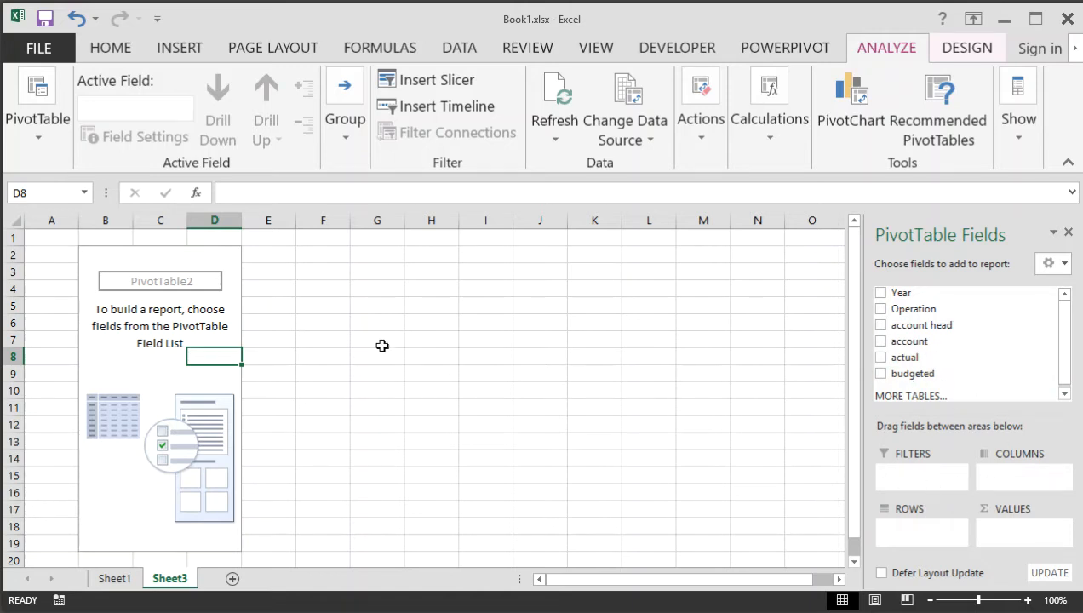
# Enter the sample labels "rows", "row 1" and "row 2" down cells G4 to G6 on Sheet3.
pyautogui.click(384, 290)
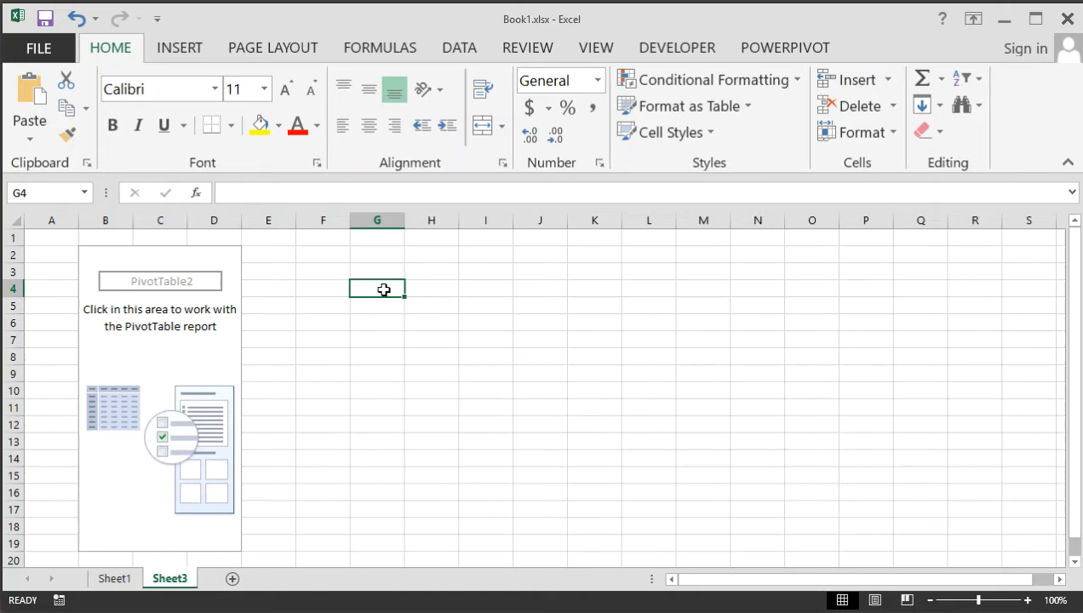
pyautogui.write('rows')
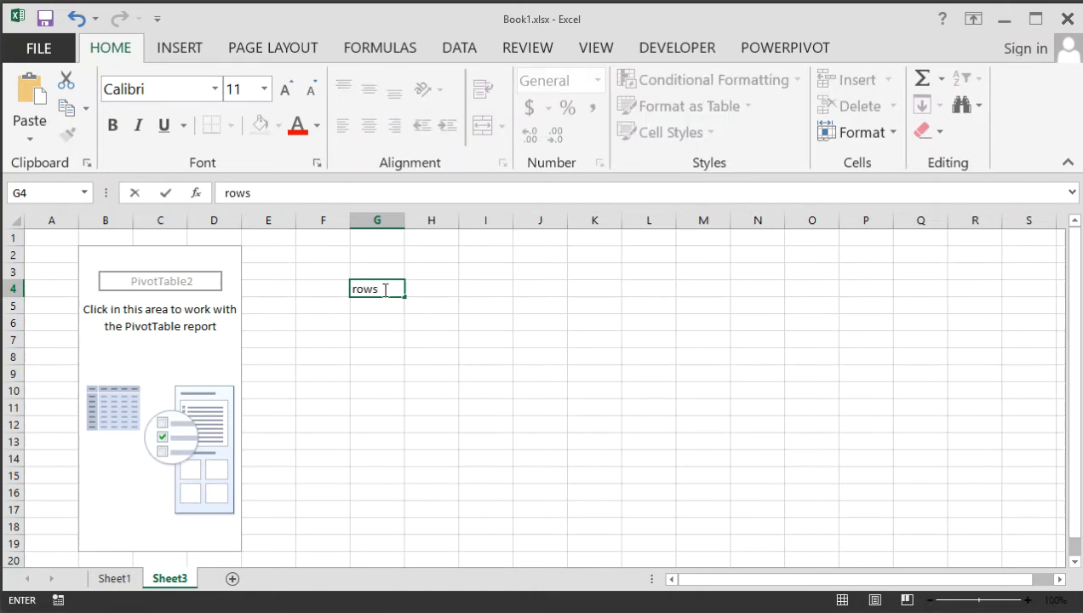
pyautogui.press('Return')
pyautogui.write('rows')
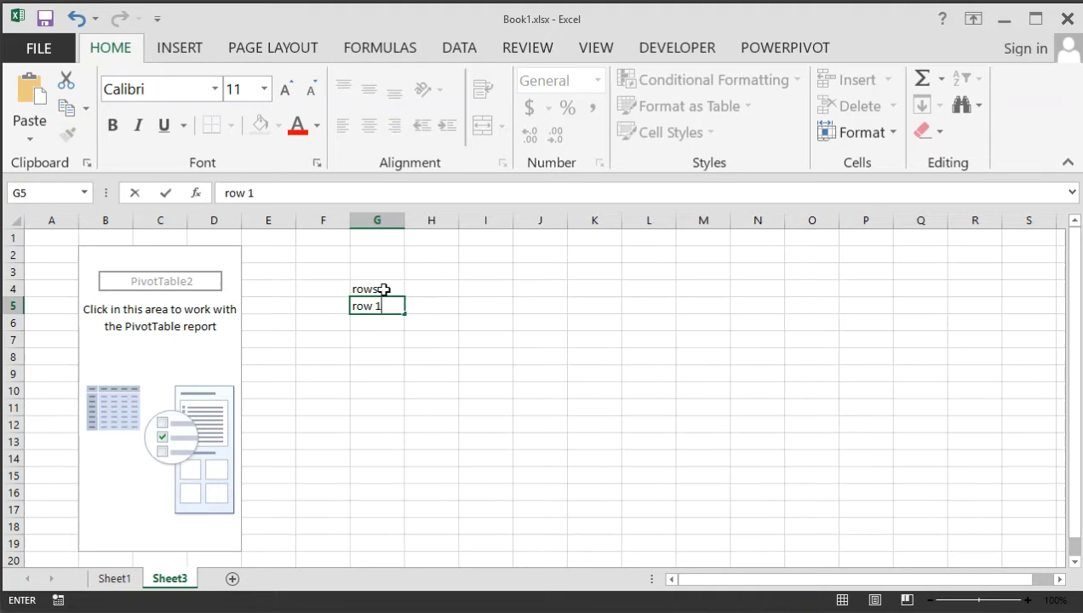
pyautogui.press('Return')
pyautogui.write('row 2')
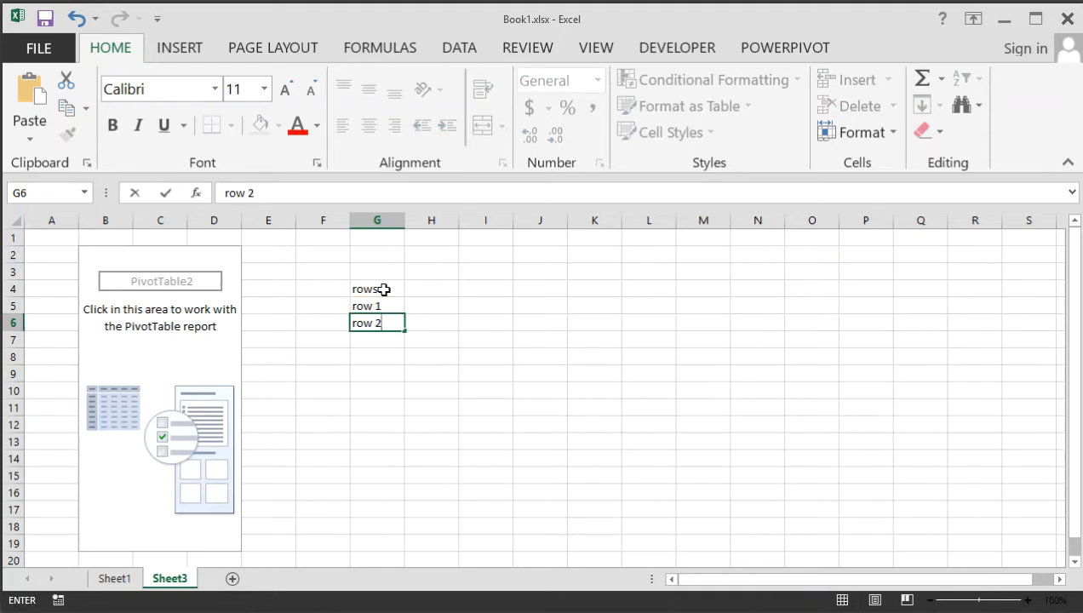
# Enter the sample headings "column 1" in cell H4 and "column 2" in cell I4.
pyautogui.press('Up')
pyautogui.press('Up')
pyautogui.press('Right')
pyautogui.write('c')
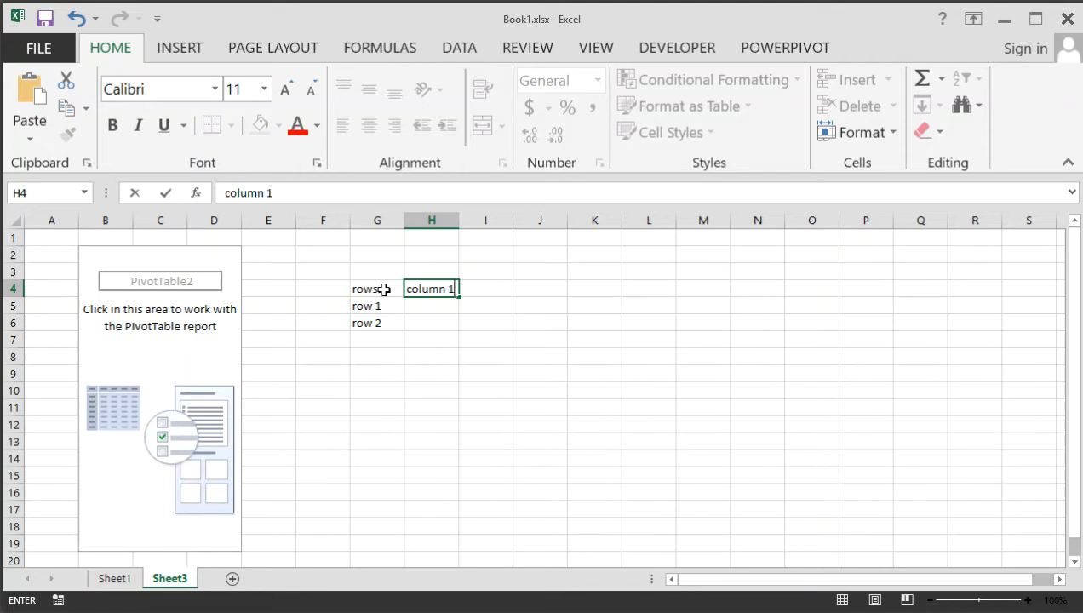
pyautogui.press('Tab')
pyautogui.write('col')
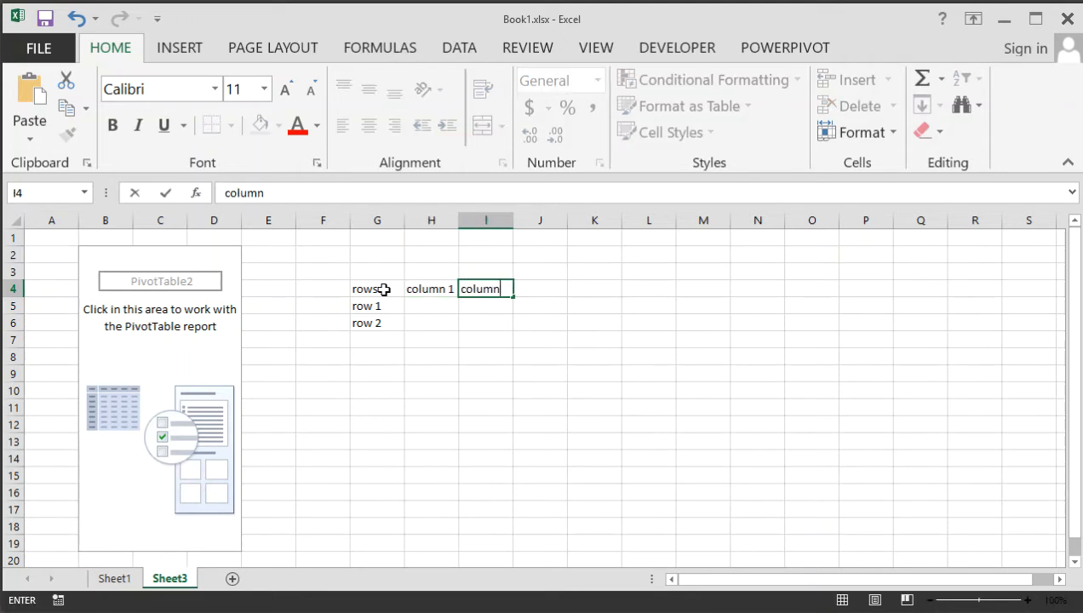
pyautogui.write('umn 2')
pyautogui.press('Return')
# Fill the sample grid cells H5 to I6 with the text "values".
pyautogui.write('values')
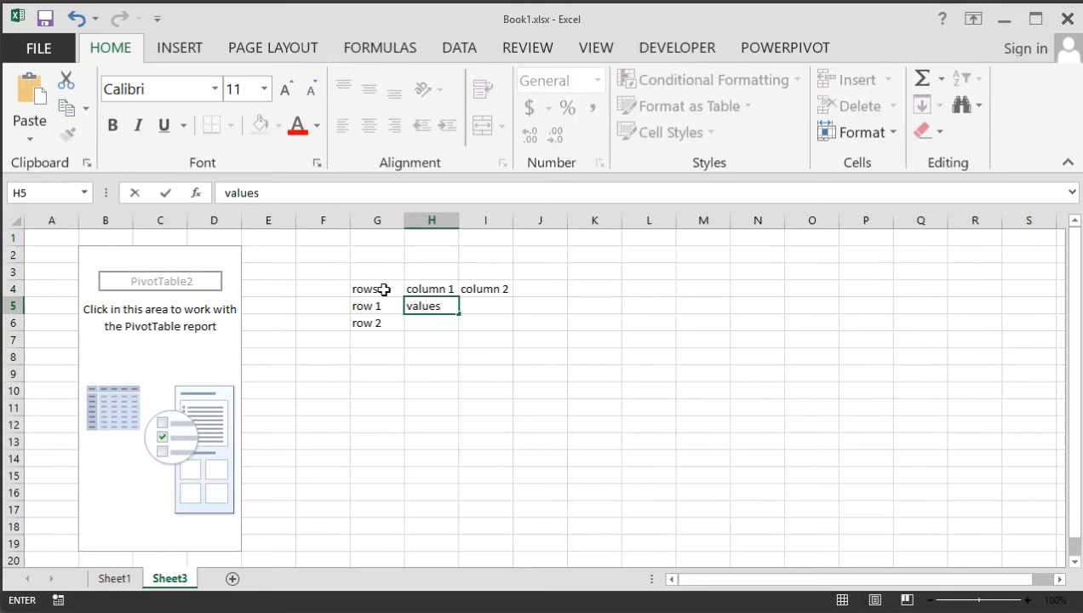
pyautogui.press('Tab')
pyautogui.write('v')
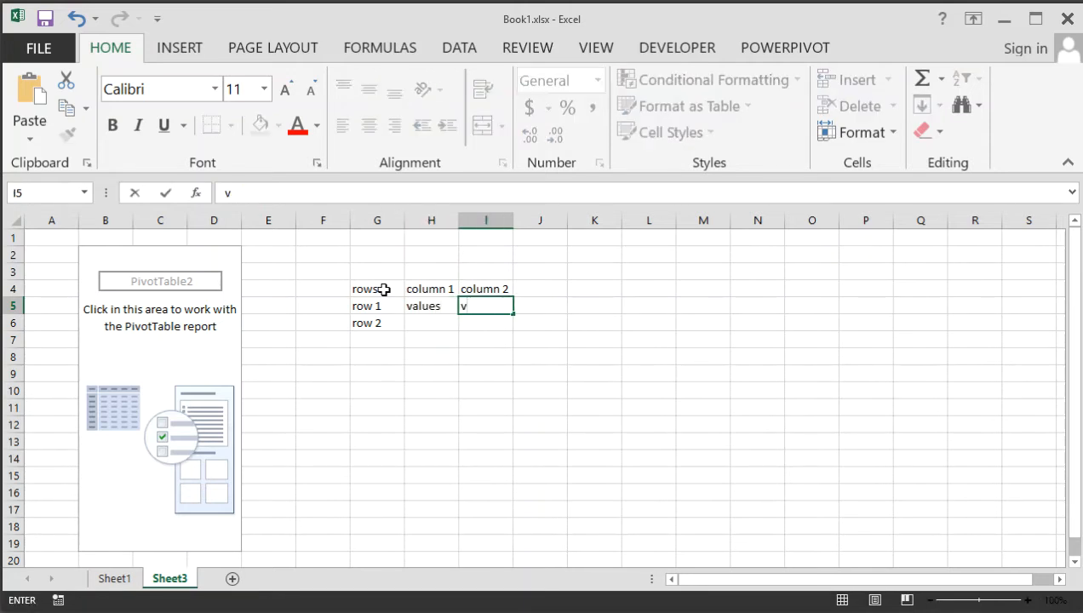
pyautogui.press('Return')
pyautogui.write('values')
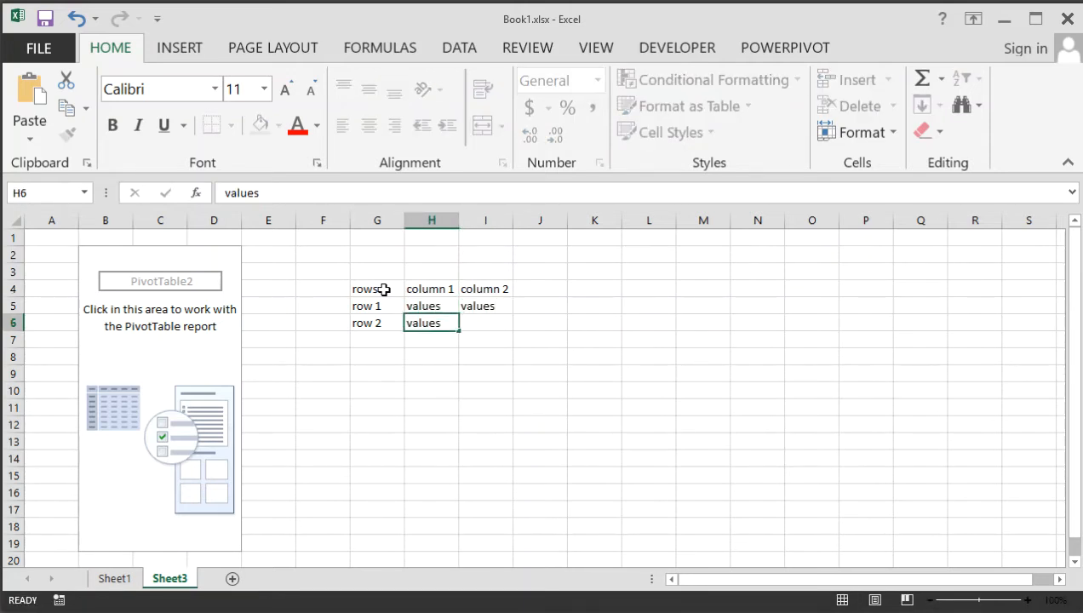
pyautogui.press('Tab')
pyautogui.write('values')
pyautogui.press('Return')
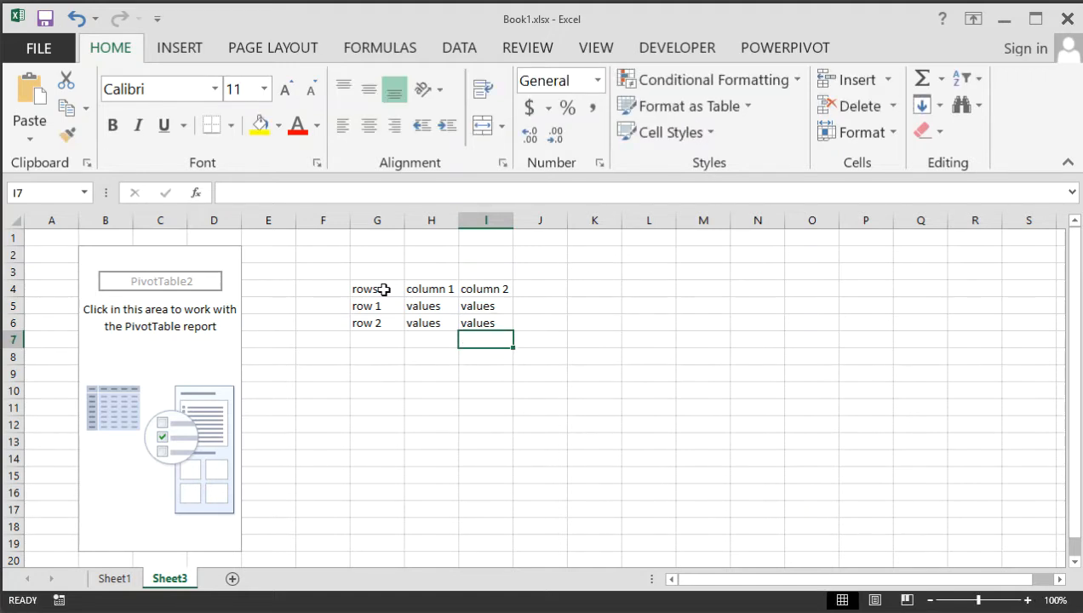
# Examine the sample grid's overall range, its values block, its column headings and its row labels in G4 to I6.
pyautogui.moveTo(384, 290); pyautogui.dragTo(482, 329)
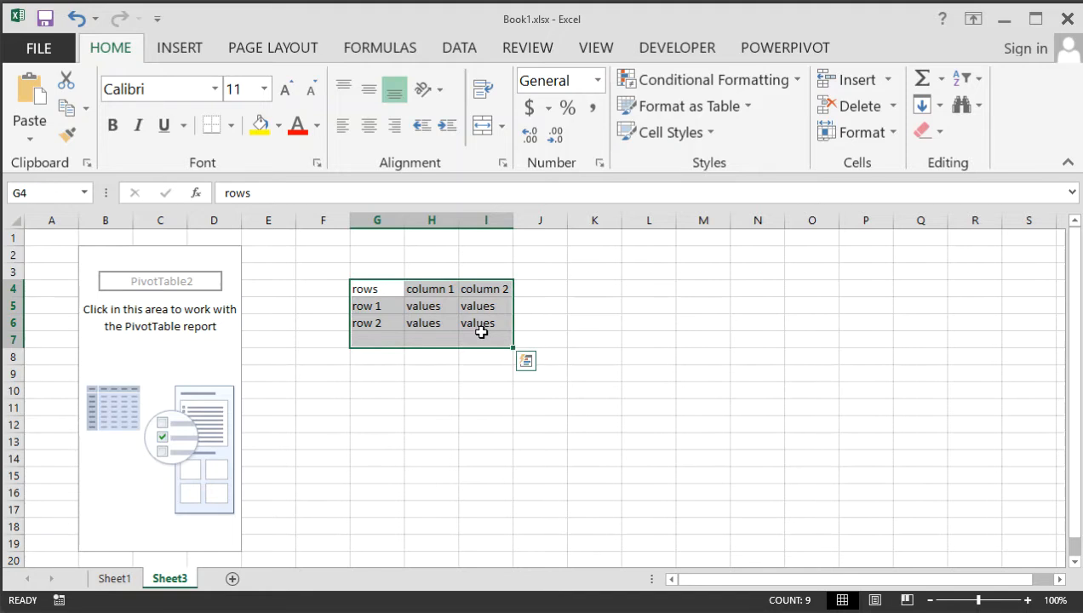
pyautogui.click(482, 335)
pyautogui.moveTo(419, 307); pyautogui.dragTo(485, 319)
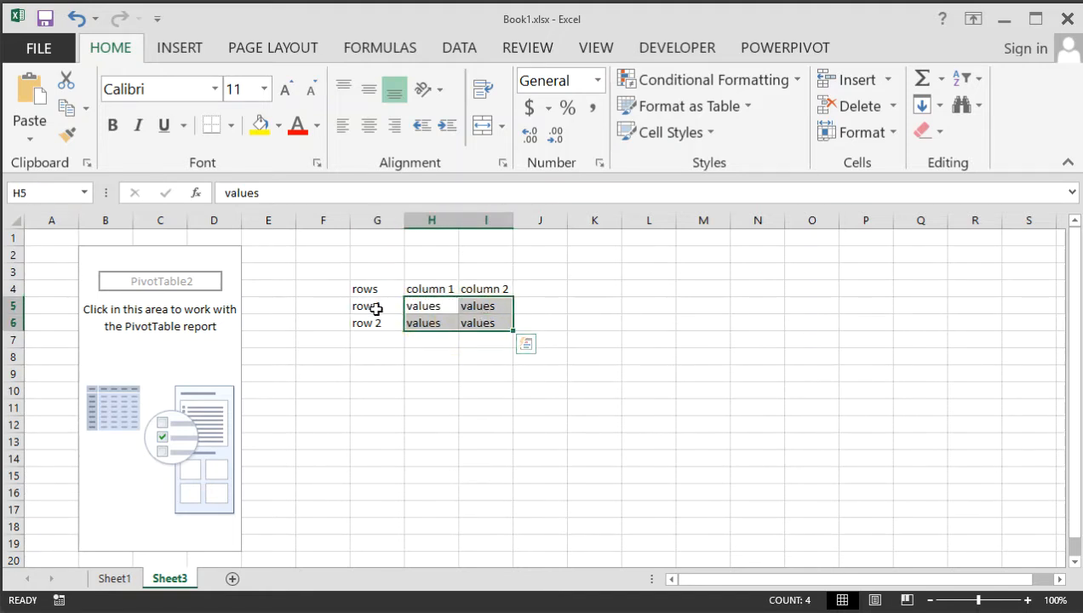
pyautogui.click(428, 308)
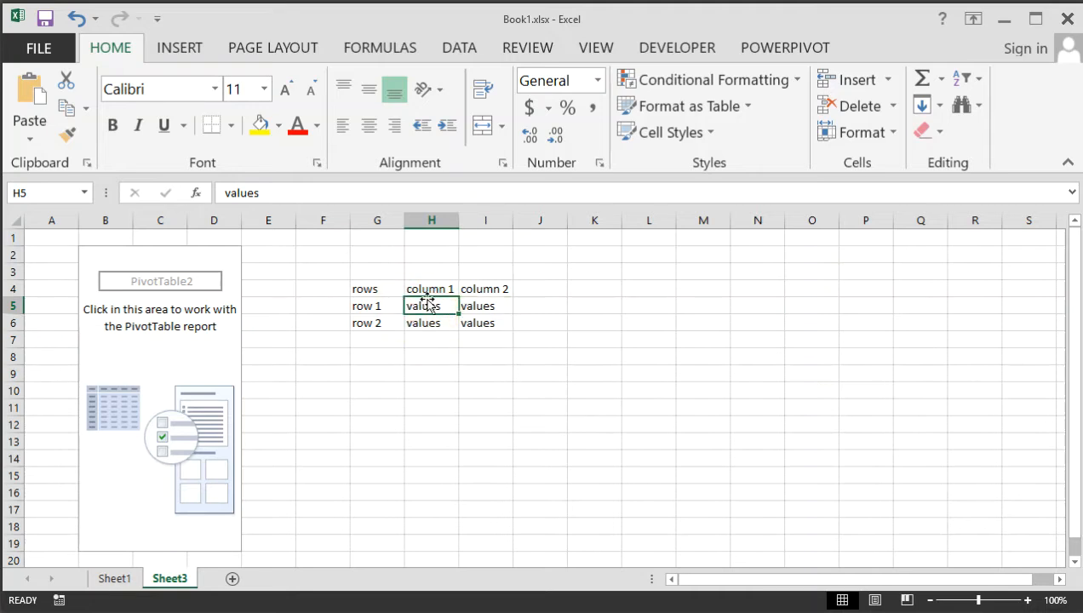
pyautogui.moveTo(425, 294); pyautogui.dragTo(501, 288)
pyautogui.click(380, 310)
pyautogui.moveTo(381, 312); pyautogui.dragTo(378, 329)
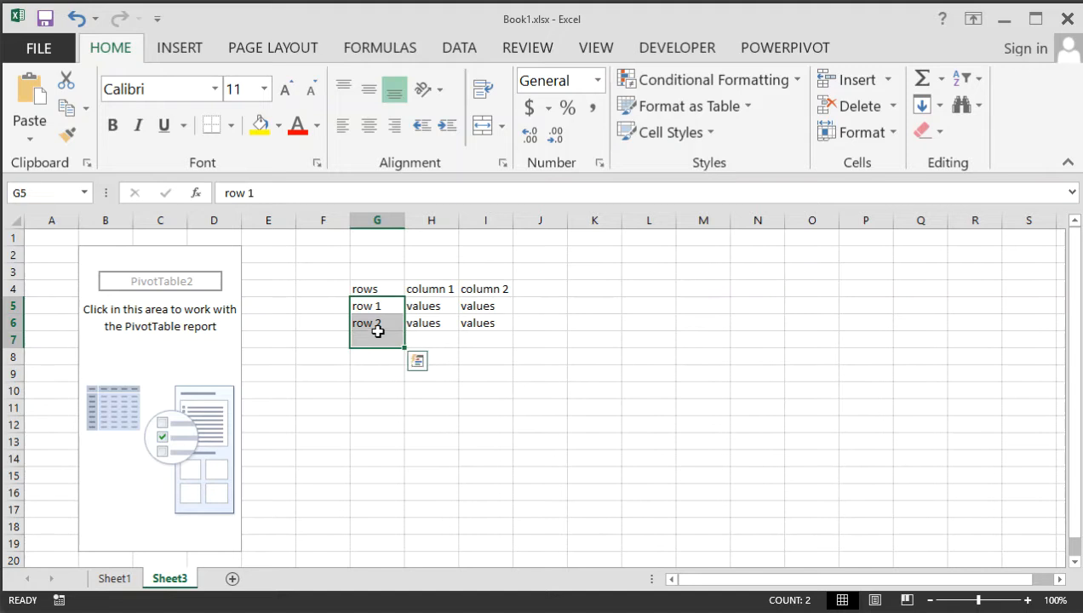
# Clear the sample rows, columns and values grid beside the empty PivotTable.
pyautogui.moveTo(335, 285); pyautogui.dragTo(573, 342)
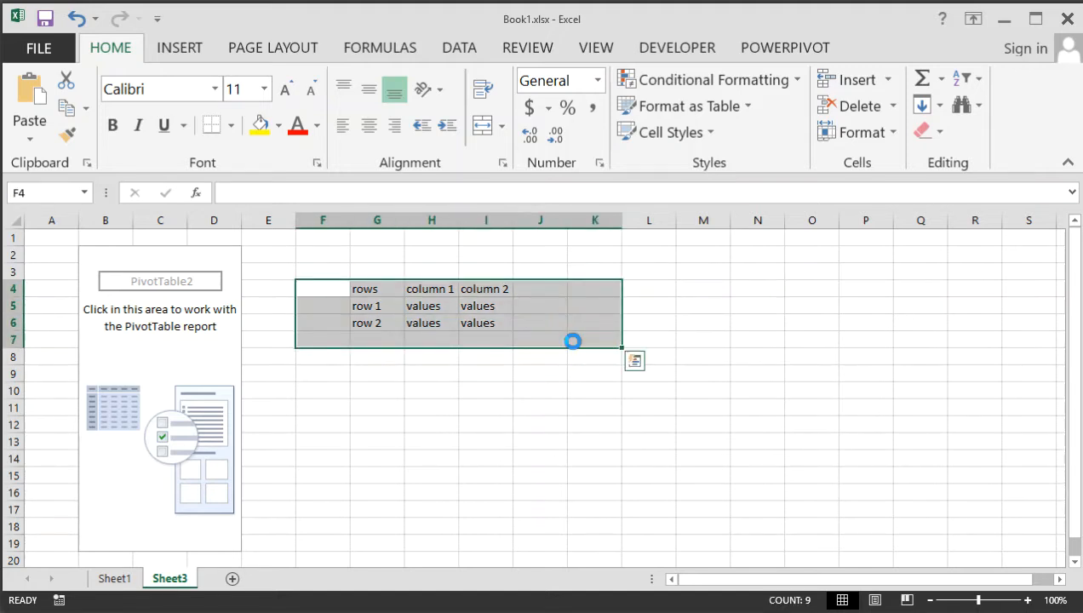
pyautogui.press('Delete')
pyautogui.click(456, 414)
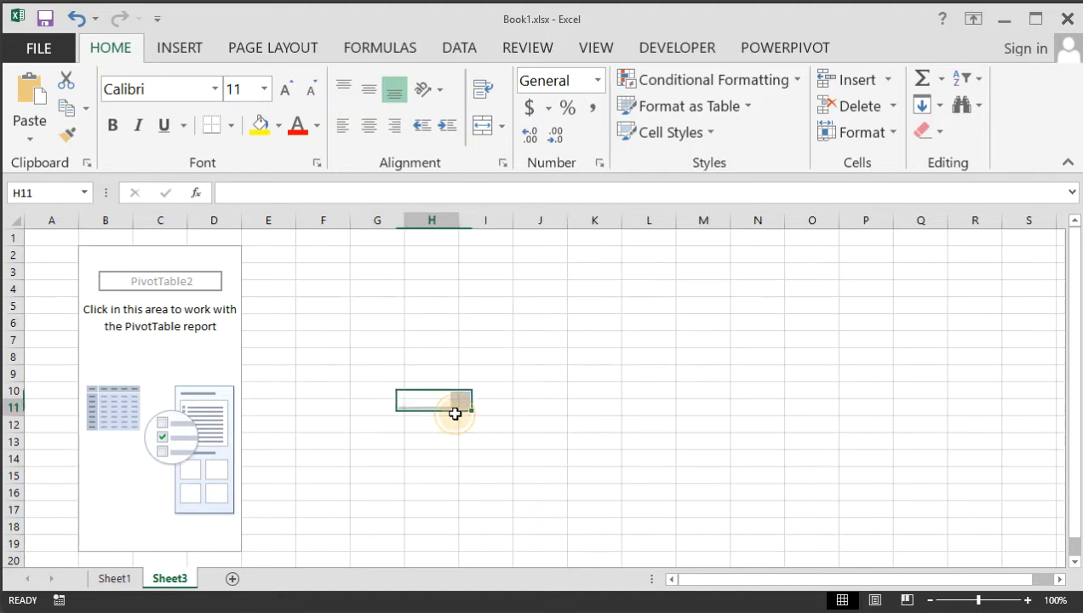
# Add the account head field to the PivotTable rows, with the account field nested beneath it.
pyautogui.click(184, 337)
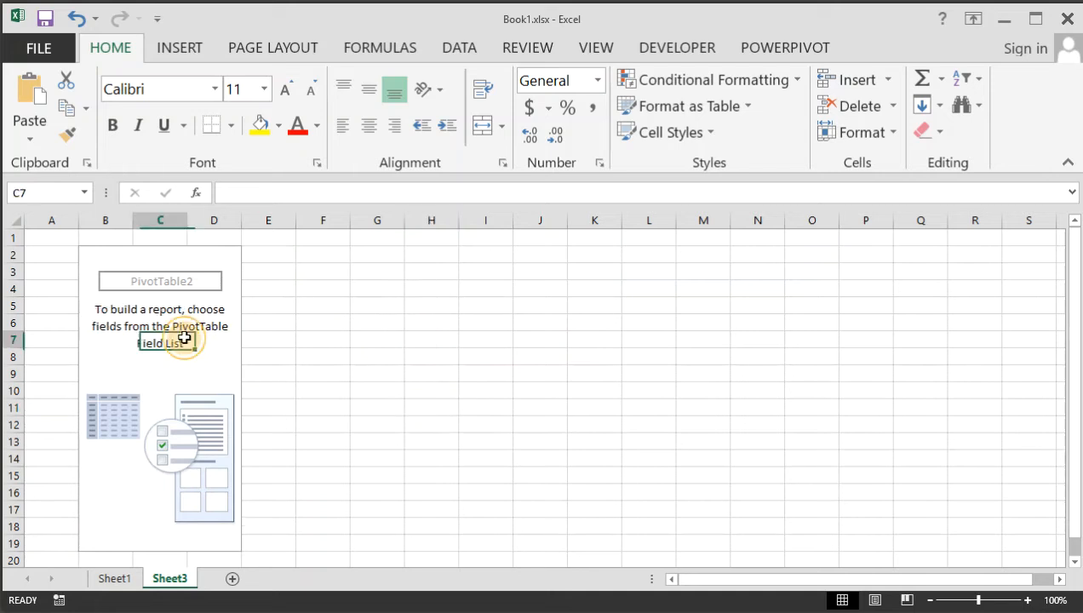
pyautogui.click(190, 365)
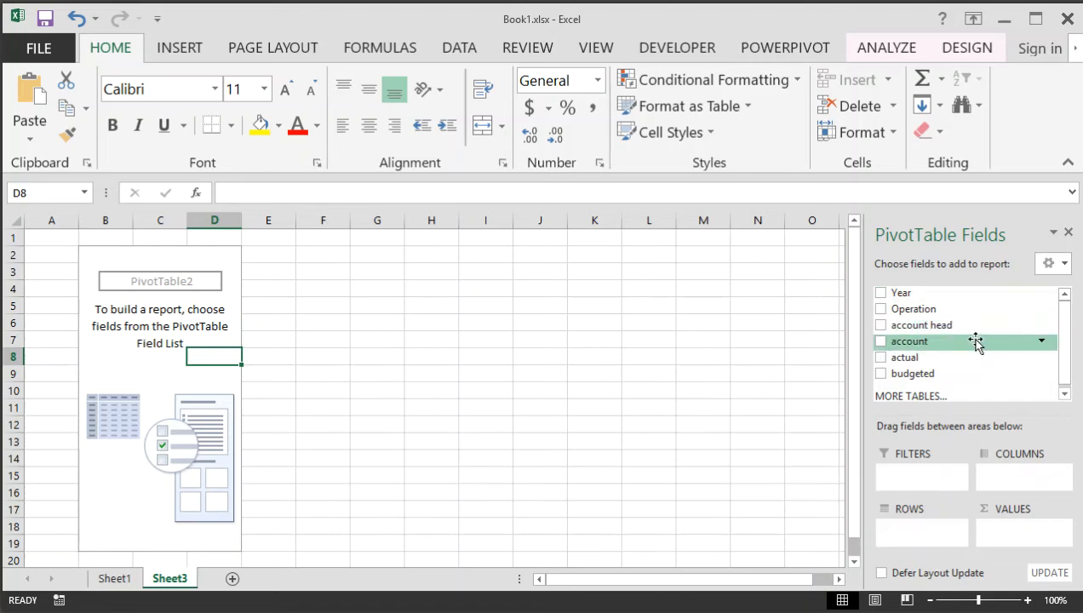
pyautogui.scroll(-2, 975, 343)
pyautogui.scroll(2, 975, 344)
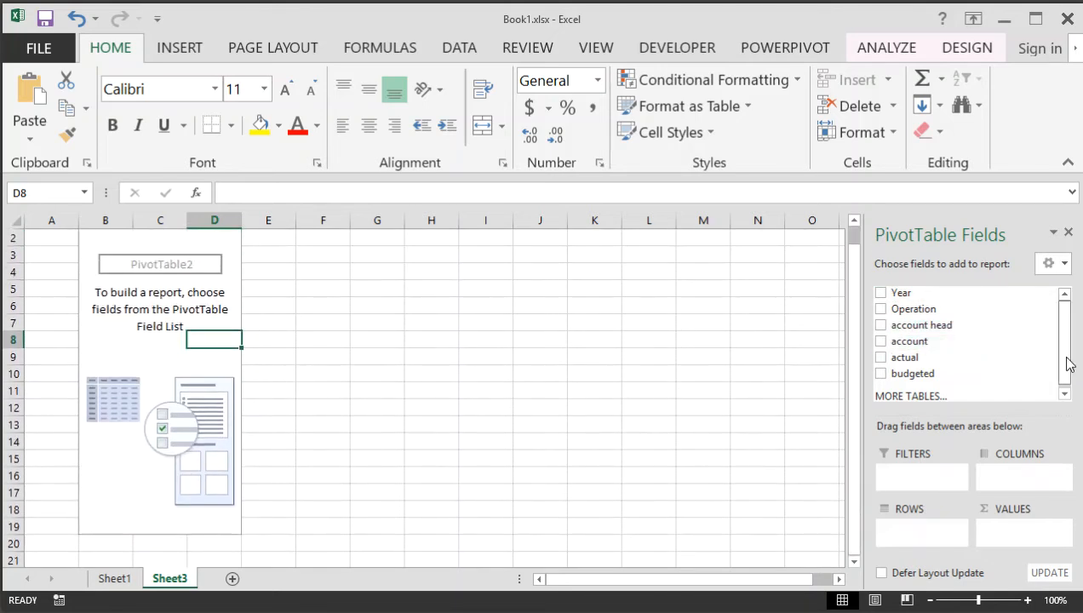
pyautogui.click(1066, 394)
pyautogui.moveTo(1075, 369); pyautogui.dragTo(1075, 364)
pyautogui.moveTo(926, 325); pyautogui.dragTo(894, 532)
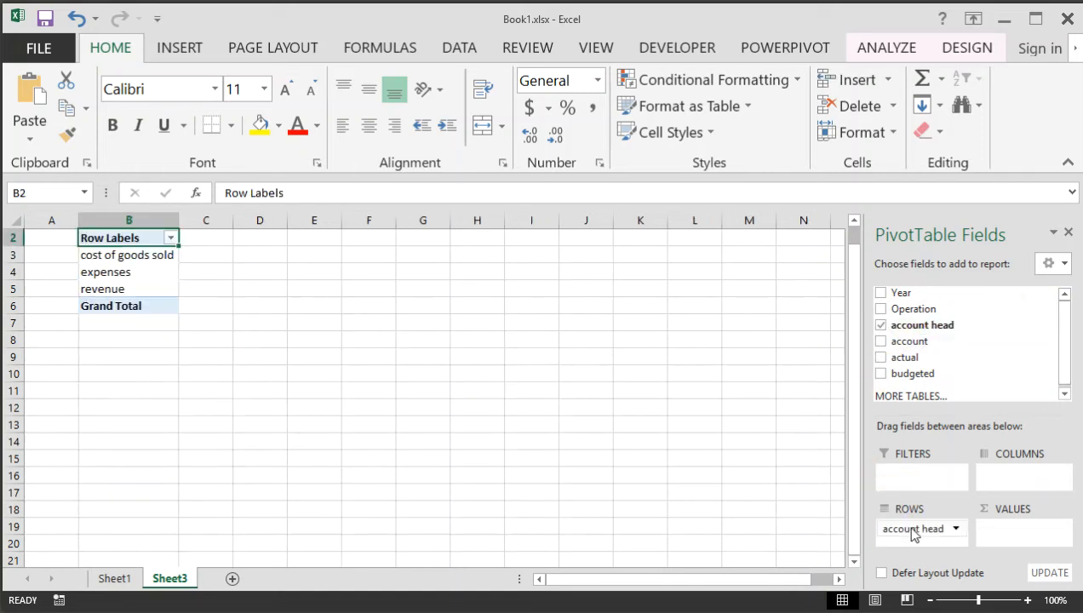
pyautogui.click(882, 343)
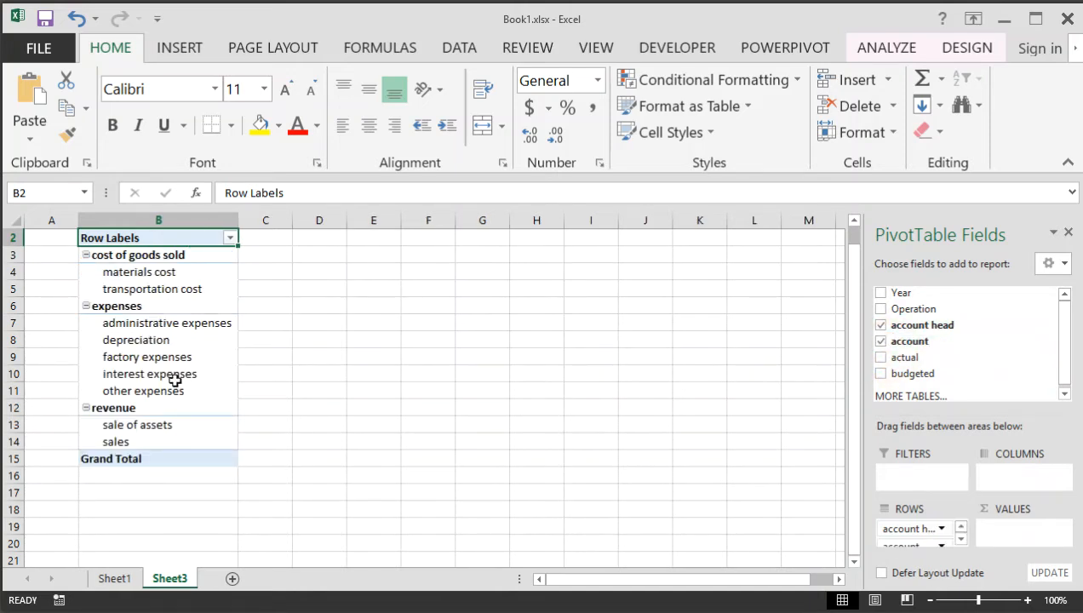
# Collapse and re-expand the cost of goods sold group to examine its nested accounts.
pyautogui.click(86, 255)
pyautogui.click(86, 254)
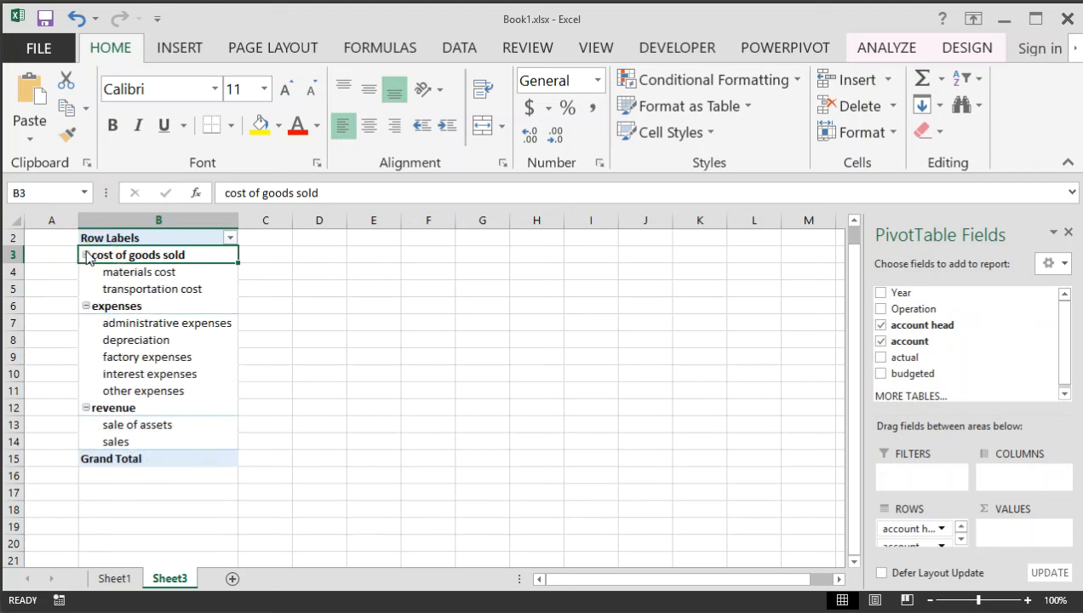
pyautogui.click(86, 254)
pyautogui.click(86, 255)
# Add the actual and budgeted fields to the PivotTable values as sums.
pyautogui.moveTo(1064, 345)
pyautogui.mouseDown()
pyautogui.moveTo(1064, 381)
pyautogui.moveTo(1065, 337)
pyautogui.mouseUp()
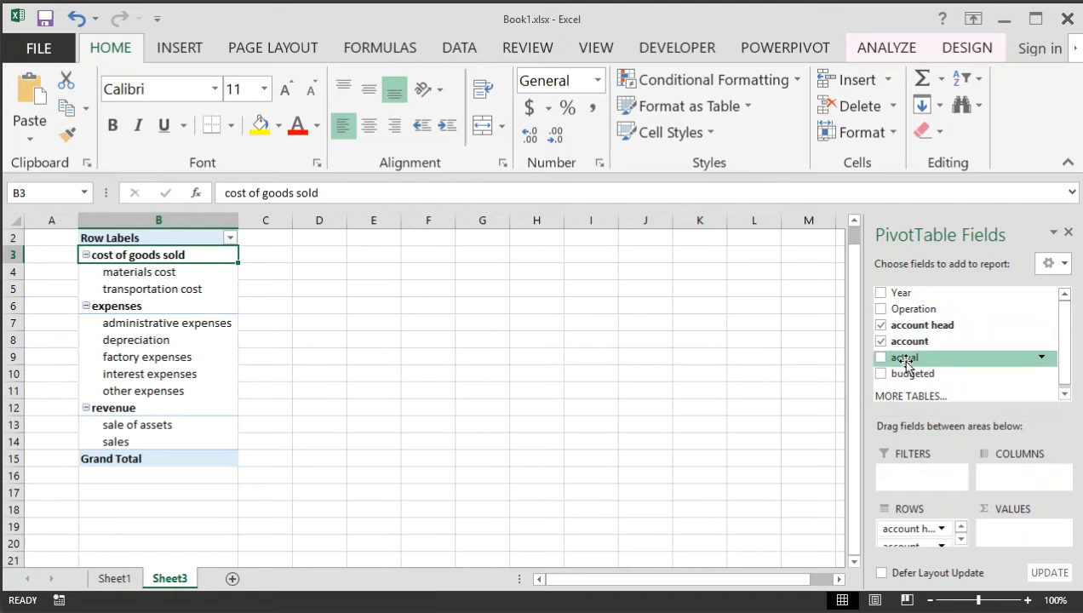
pyautogui.moveTo(914, 357); pyautogui.dragTo(1016, 528)
pyautogui.moveTo(915, 381); pyautogui.dragTo(998, 540)
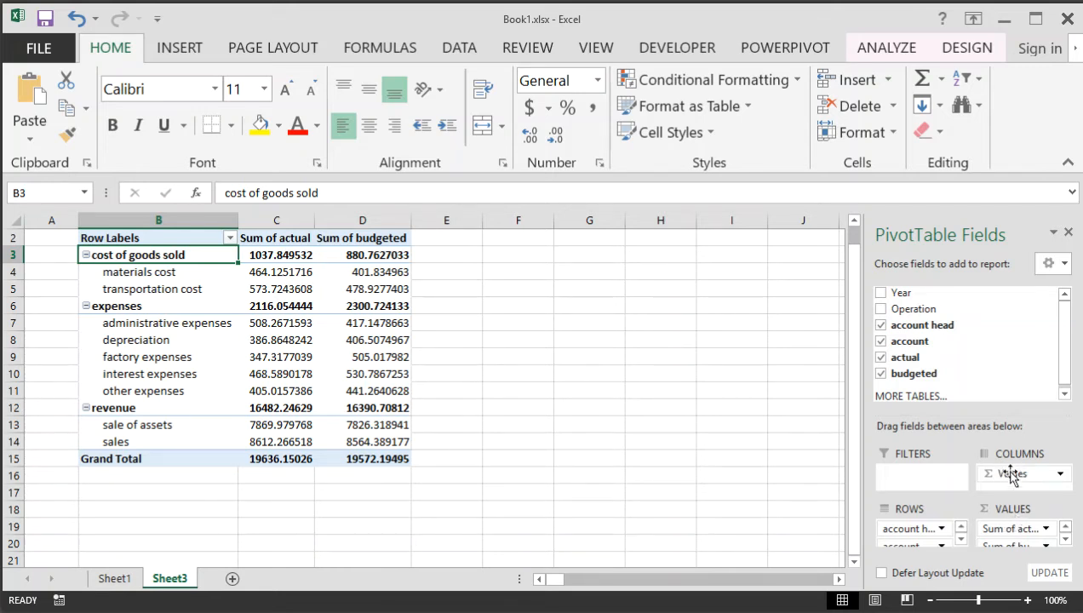
pyautogui.click(641, 426)
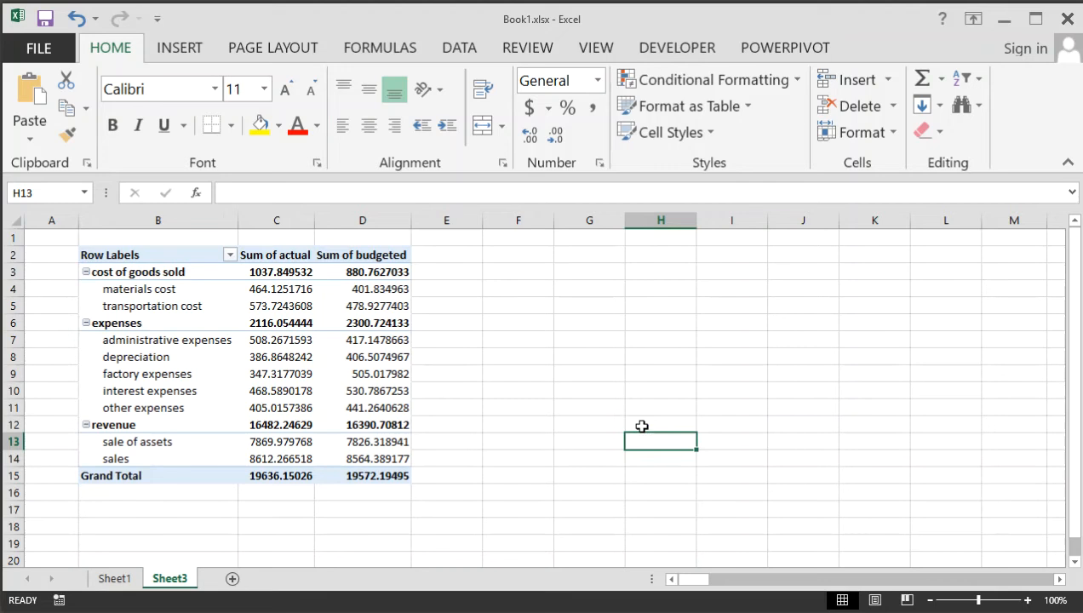
# Examine the actual and budgeted sums and their headings, and collapse and re-expand the expenses group.
pyautogui.click(330, 323)
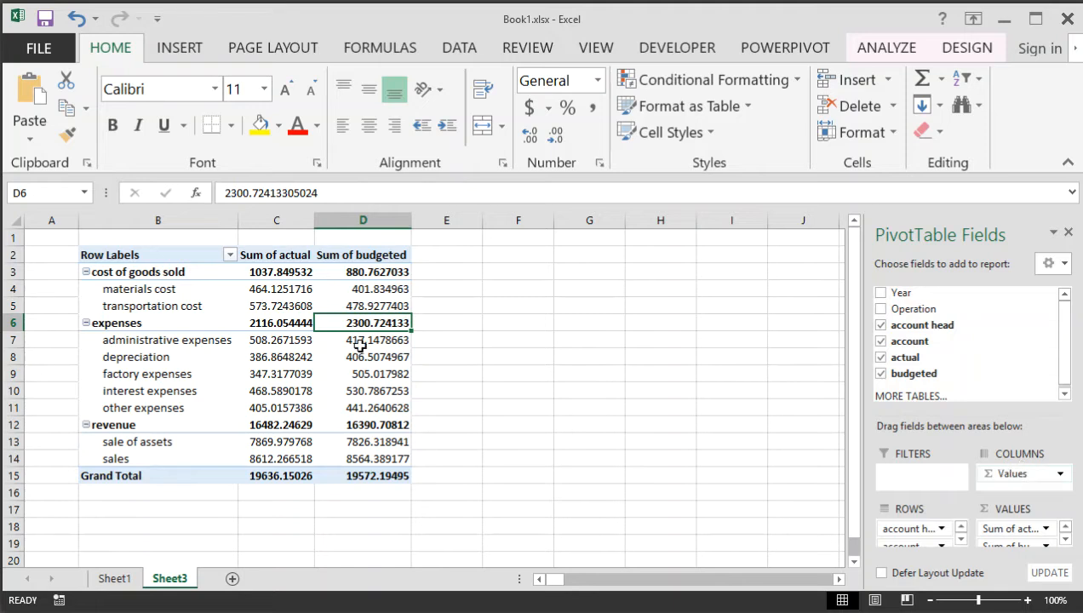
pyautogui.click(322, 378)
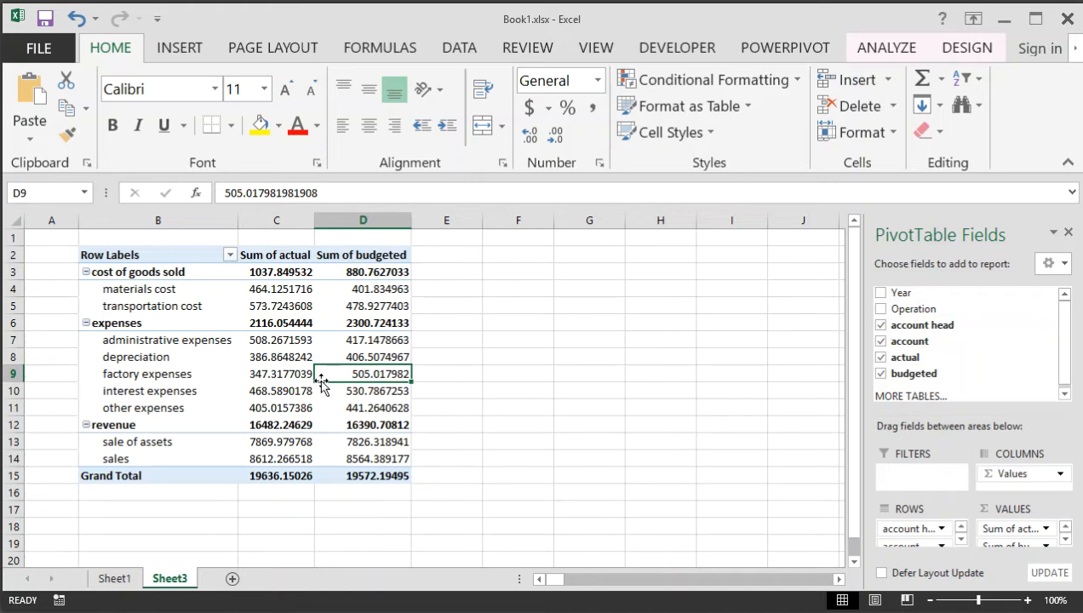
pyautogui.click(273, 255)
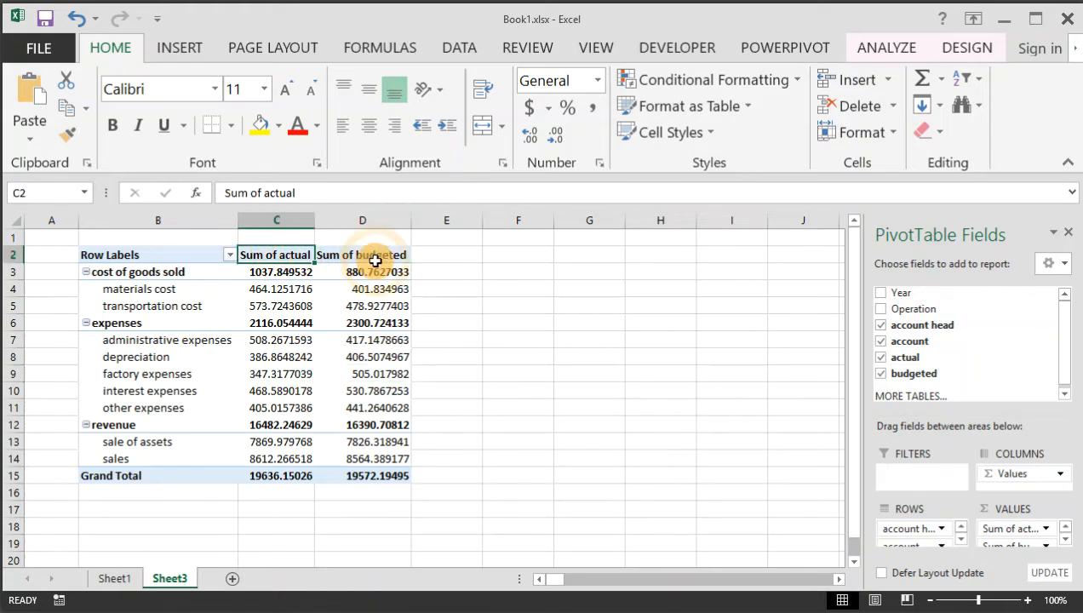
pyautogui.click(373, 255)
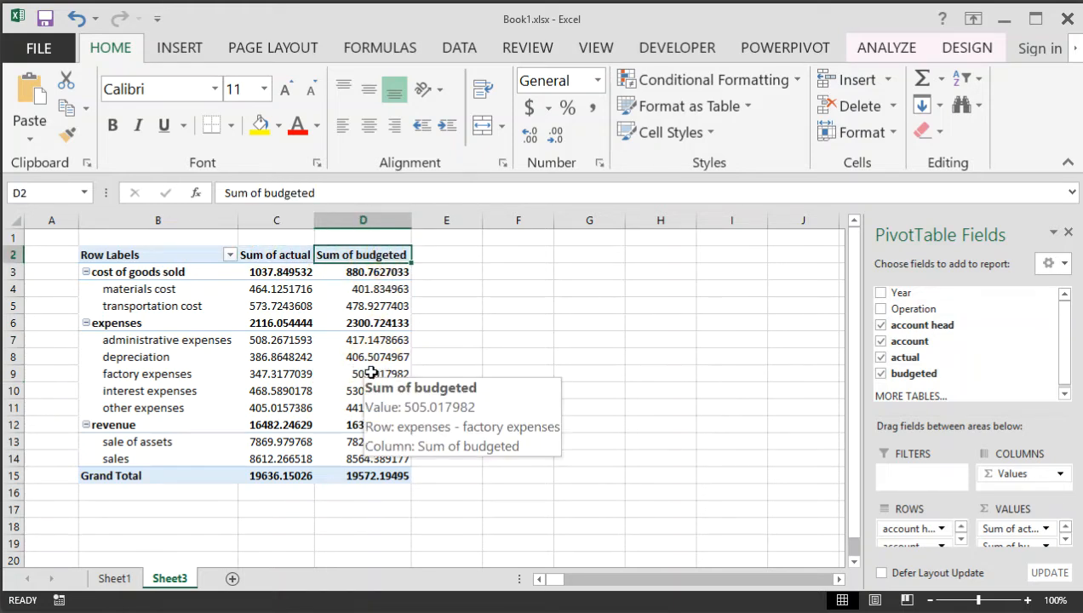
pyautogui.click(372, 374)
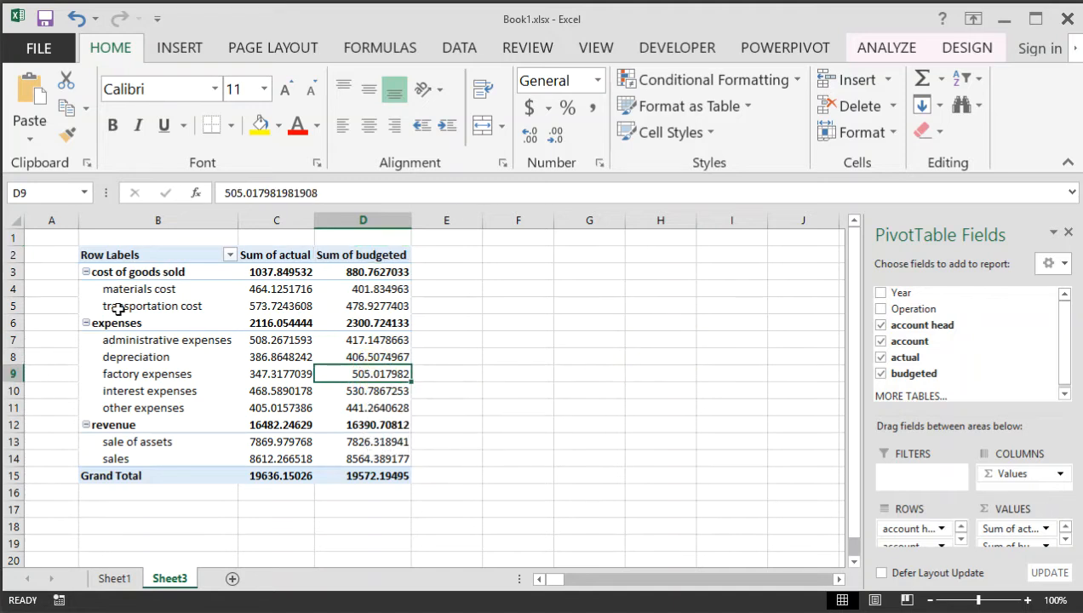
pyautogui.click(86, 324)
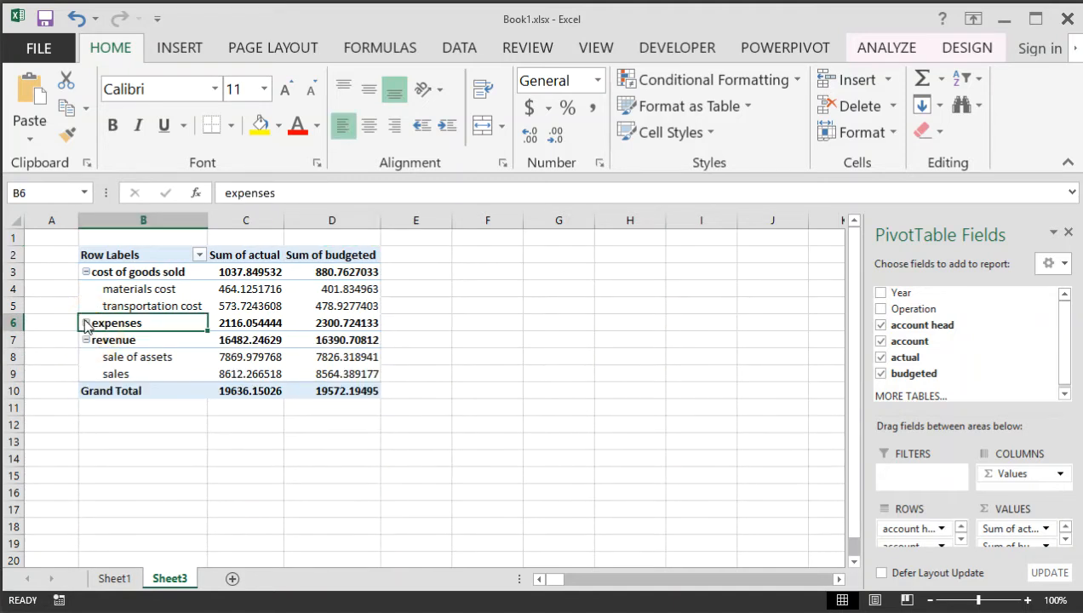
pyautogui.click(86, 324)
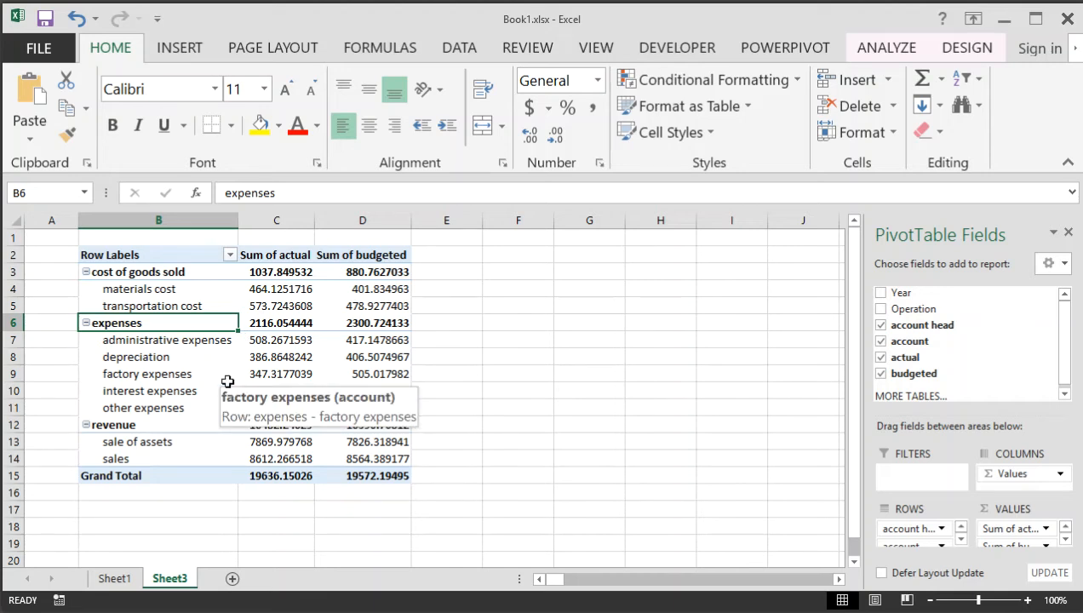
# Move the revenue group above cost of goods sold so it comes first in the PivotTable rows.
pyautogui.click(75, 421)
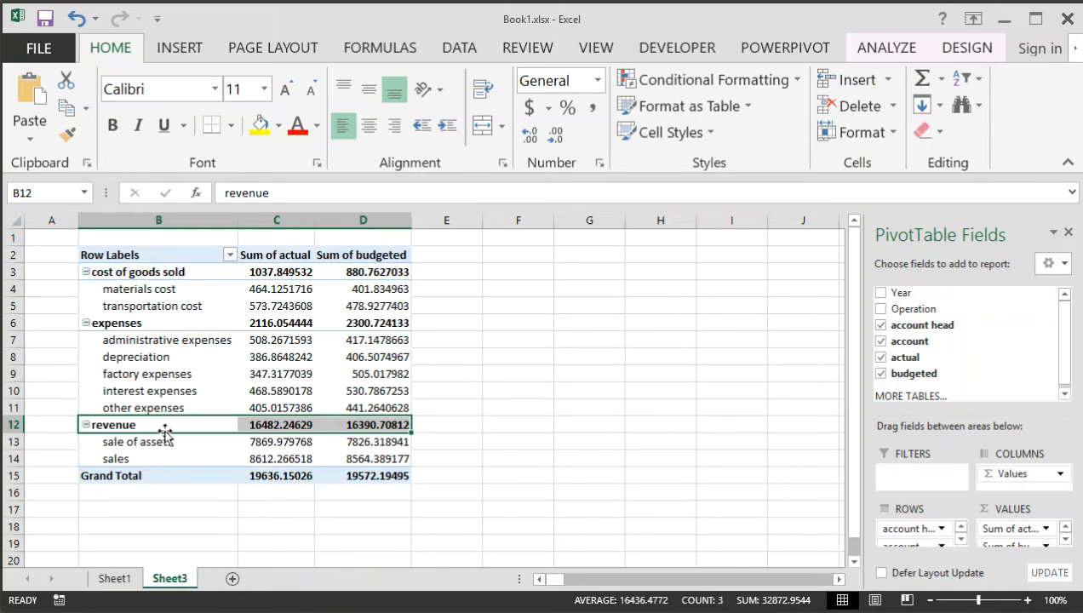
pyautogui.moveTo(164, 433); pyautogui.dragTo(200, 255)
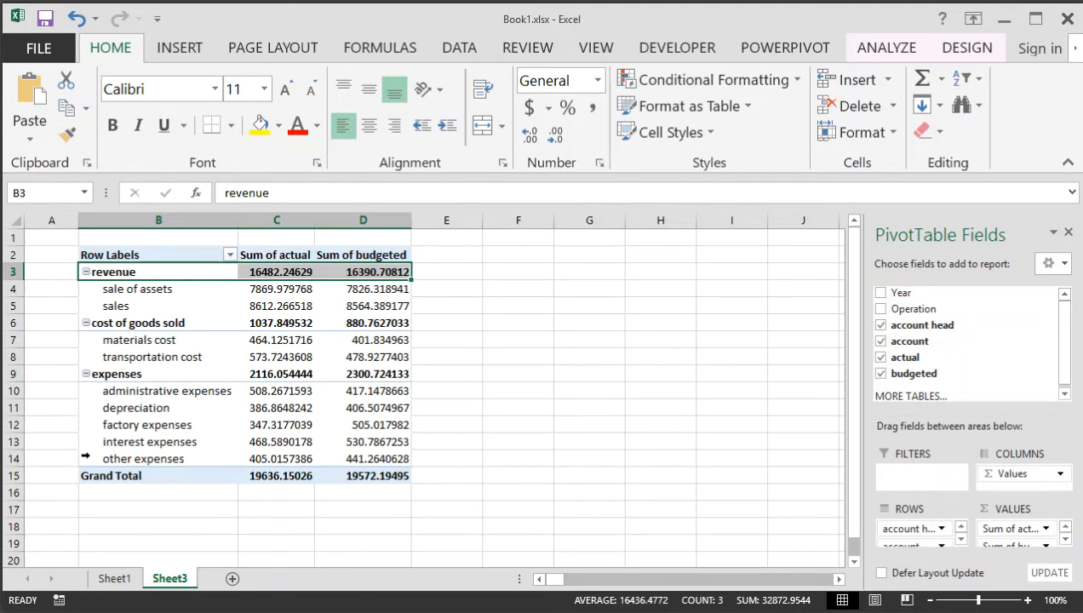
# Remove the Grand Total row from the PivotTable.
pyautogui.click(132, 478)
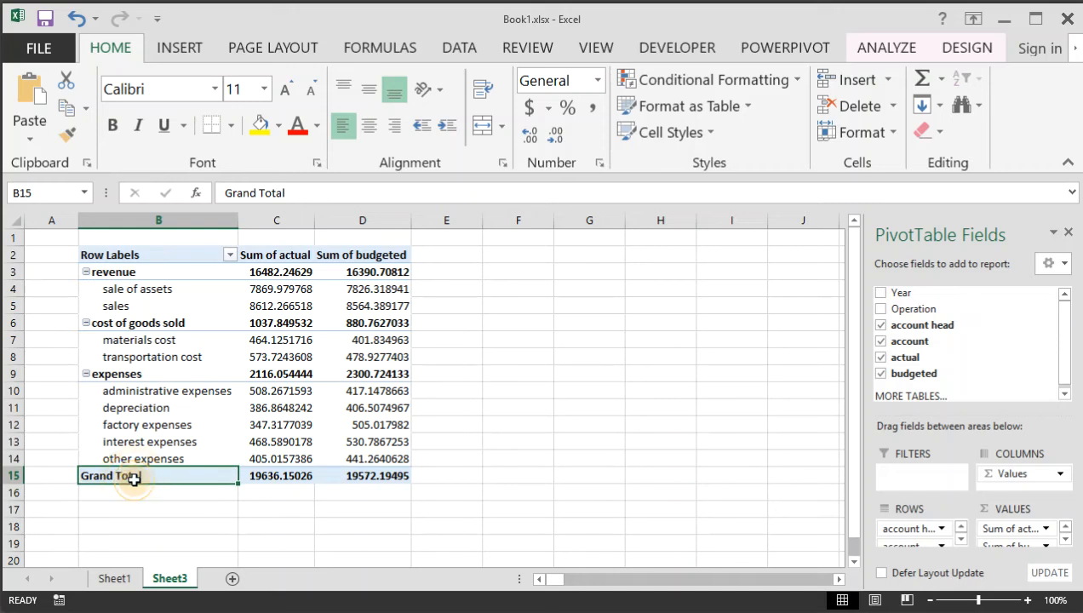
pyautogui.rightClick(134, 479)
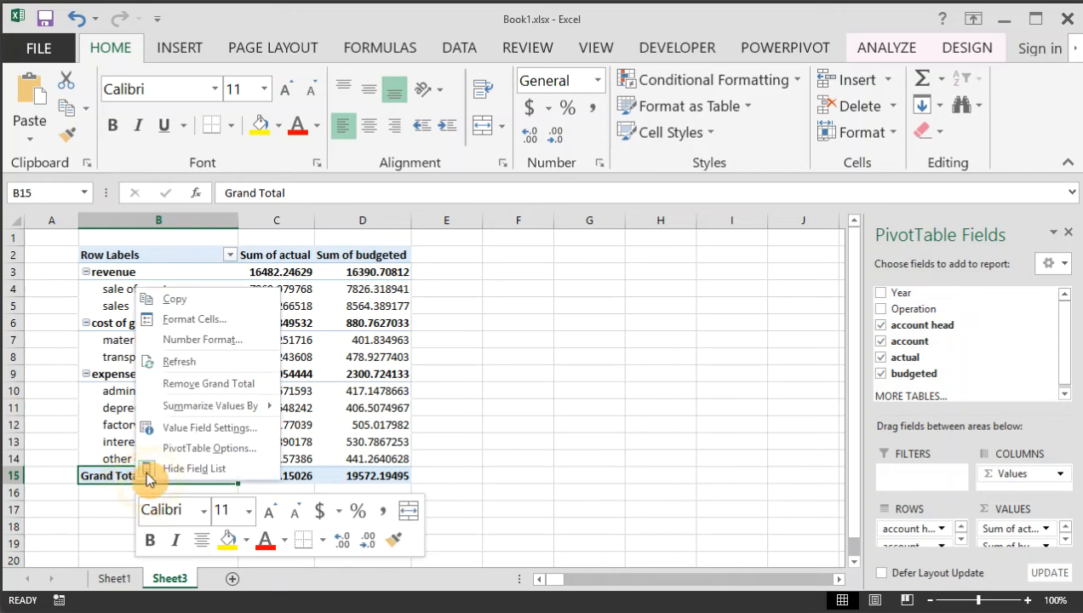
pyautogui.click(226, 390)
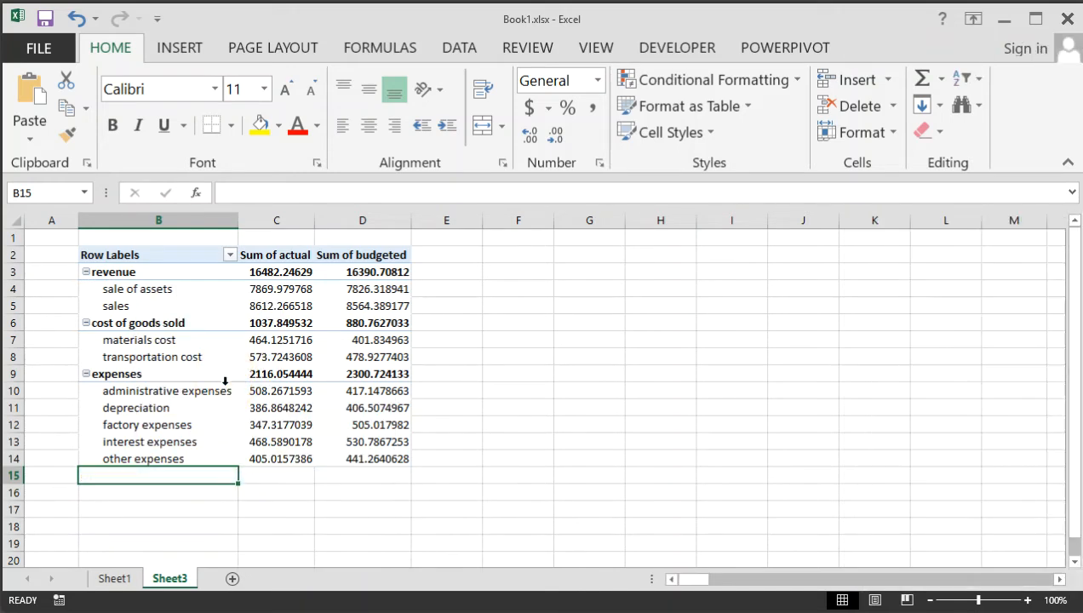
pyautogui.click(547, 460)
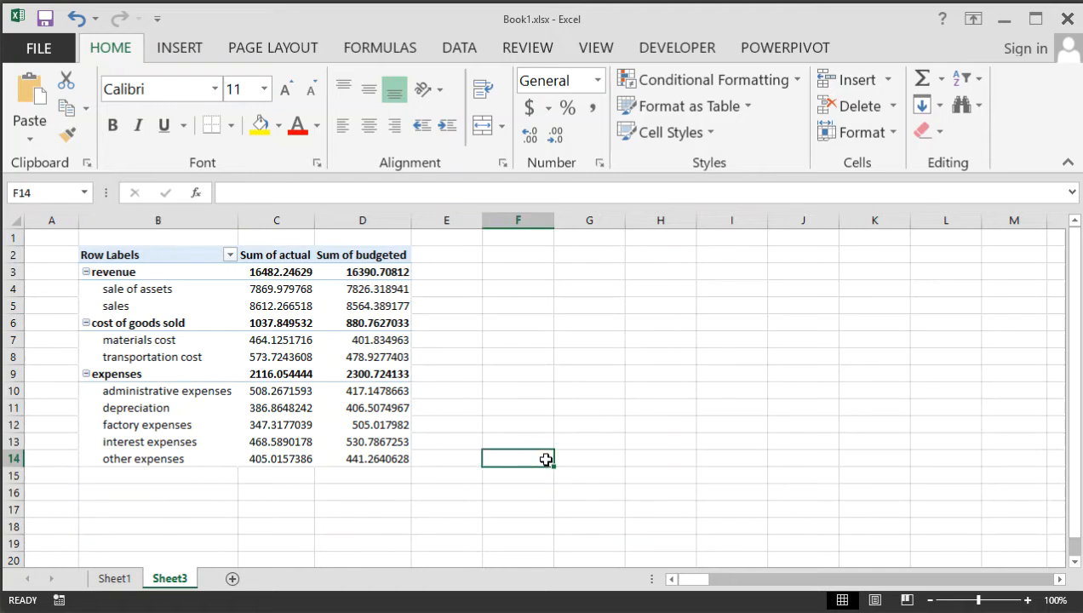
pyautogui.click(223, 379)
pyautogui.click(469, 418)
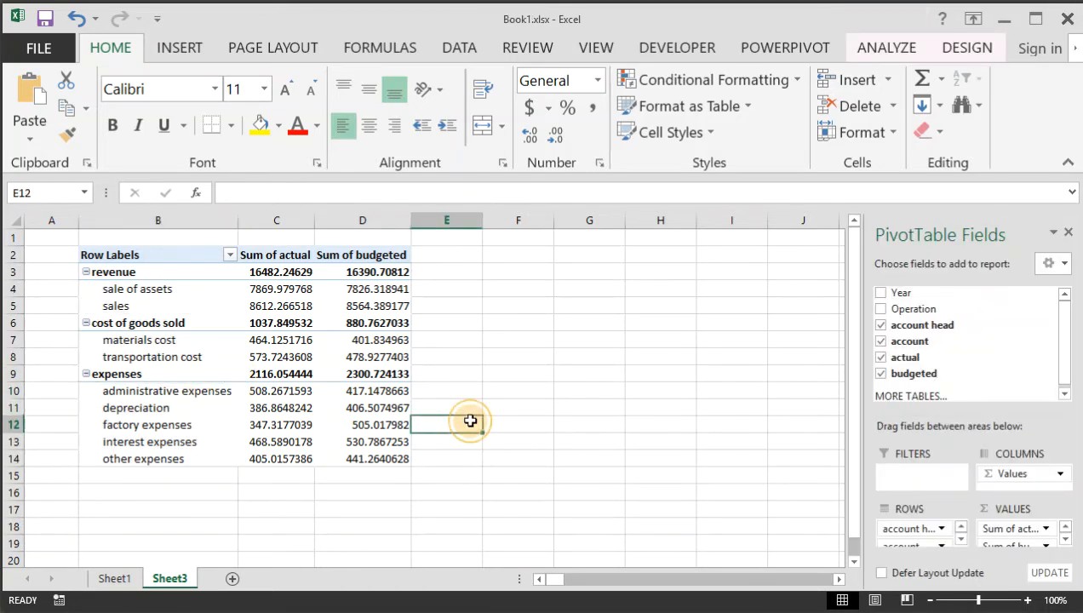
# Start a calculated item in the PivotTable's account head field and name it Gross Profit.
pyautogui.click(234, 433)
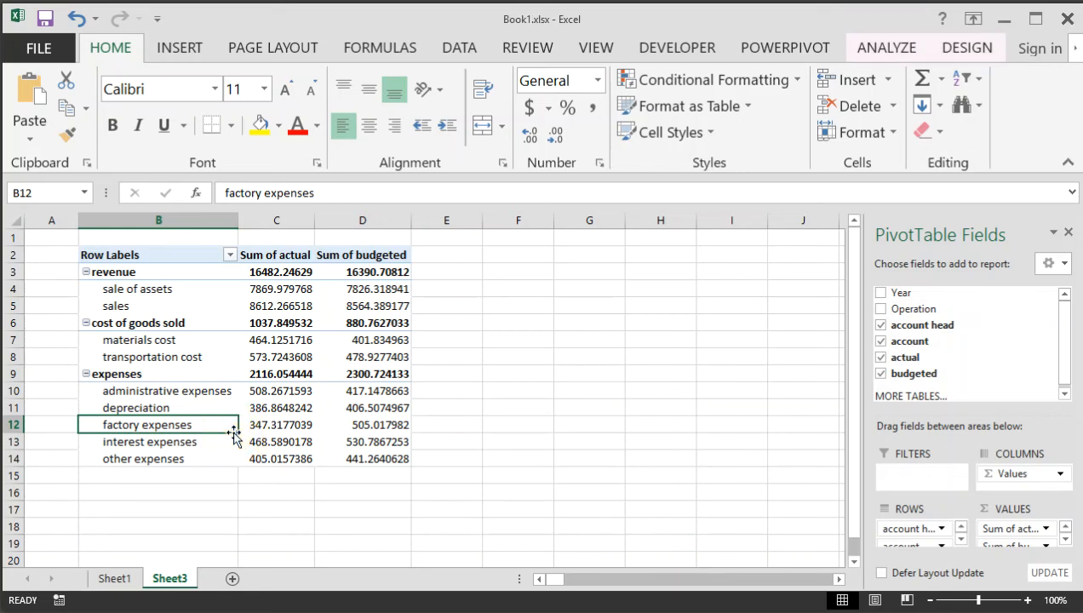
pyautogui.click(132, 375)
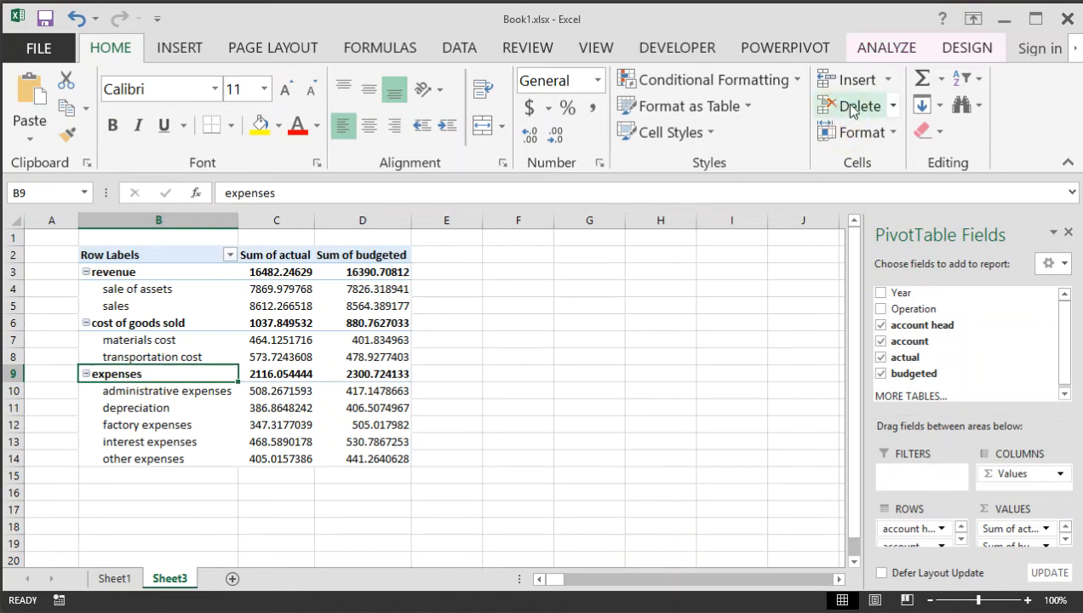
pyautogui.click(885, 49)
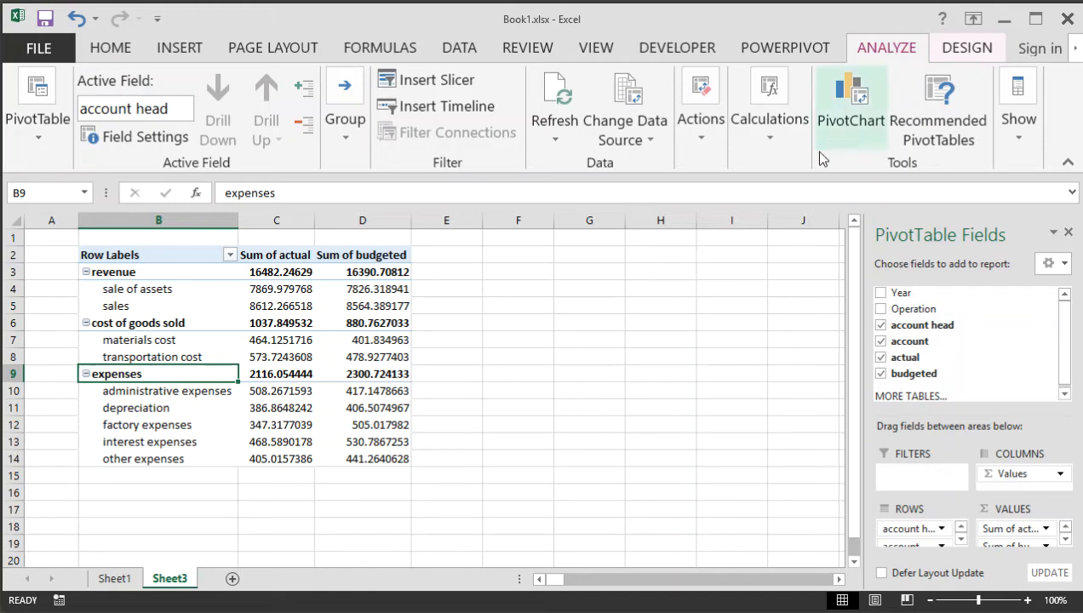
pyautogui.click(769, 140)
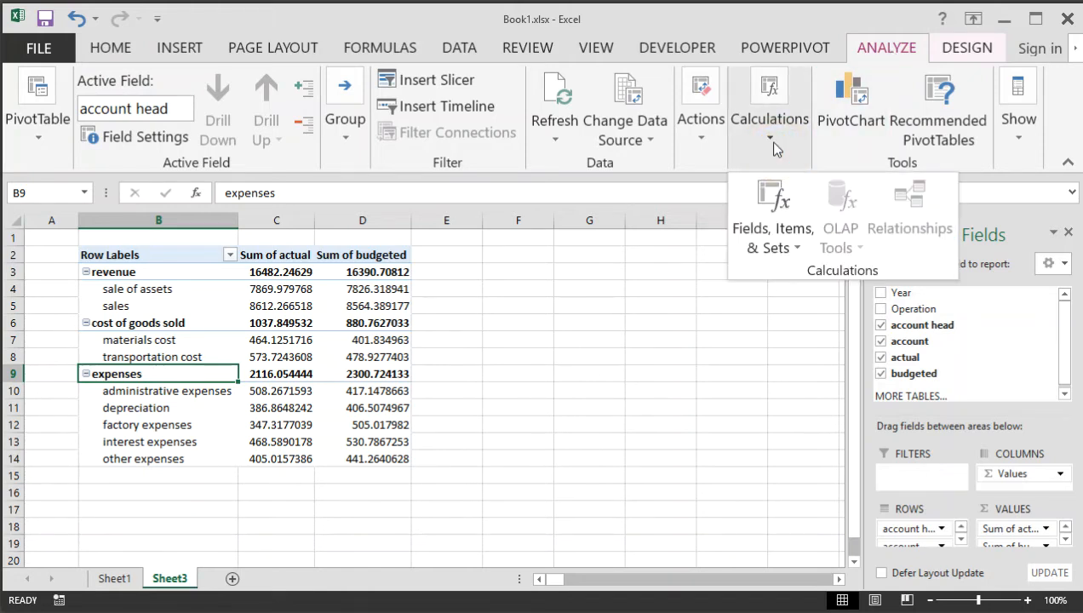
pyautogui.click(808, 248)
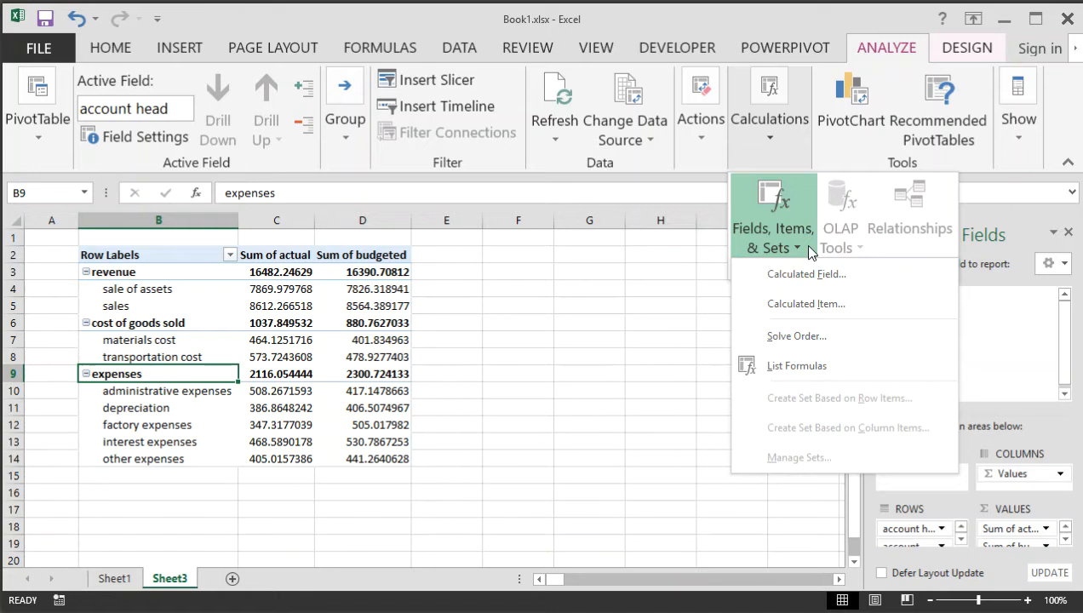
pyautogui.click(809, 304)
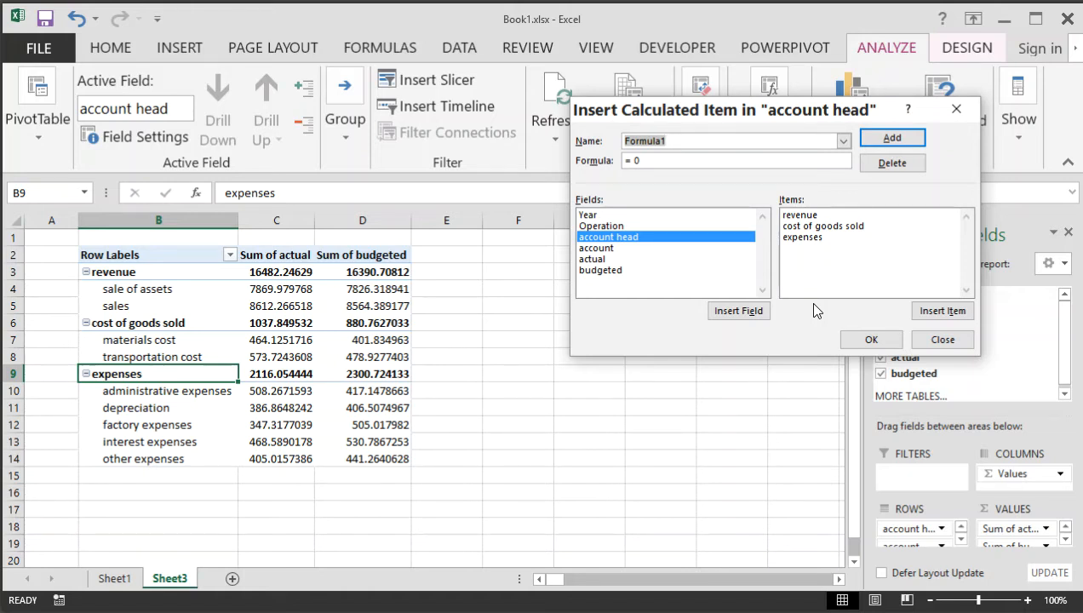
pyautogui.write('Gross Profit')
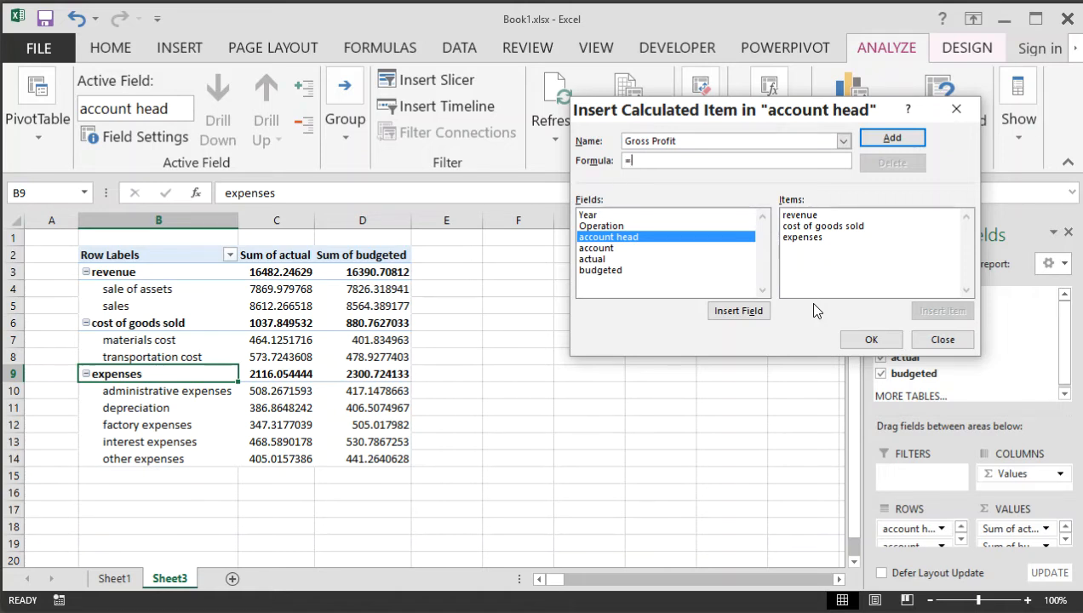
# Set the Gross Profit formula to revenue minus cost of goods sold and add the item to the PivotTable.
pyautogui.click(811, 217)
pyautogui.doubleClick(811, 216)
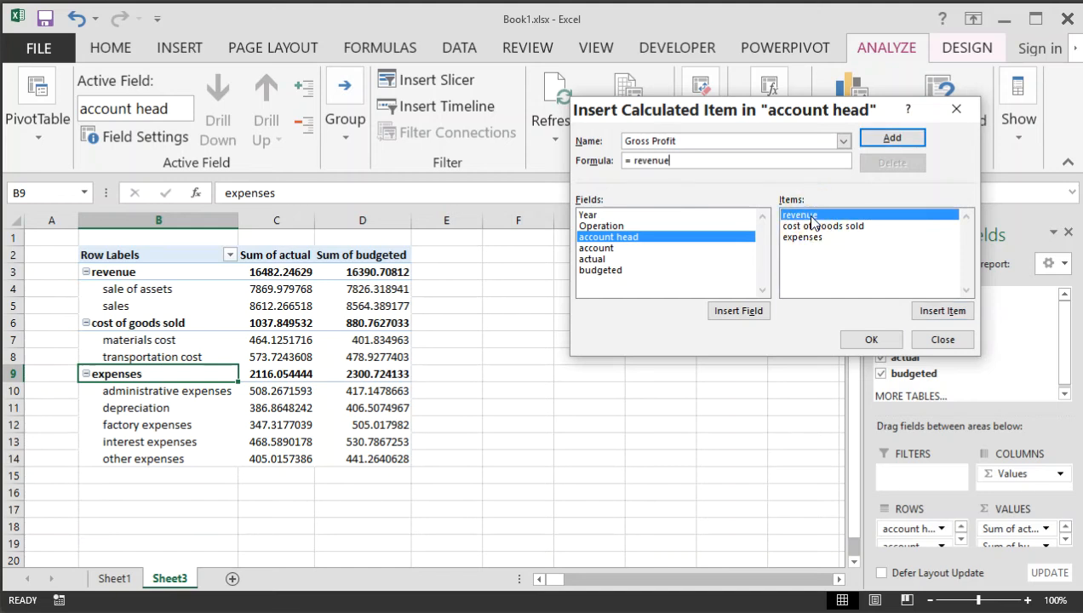
pyautogui.write('-')
pyautogui.doubleClick(831, 226)
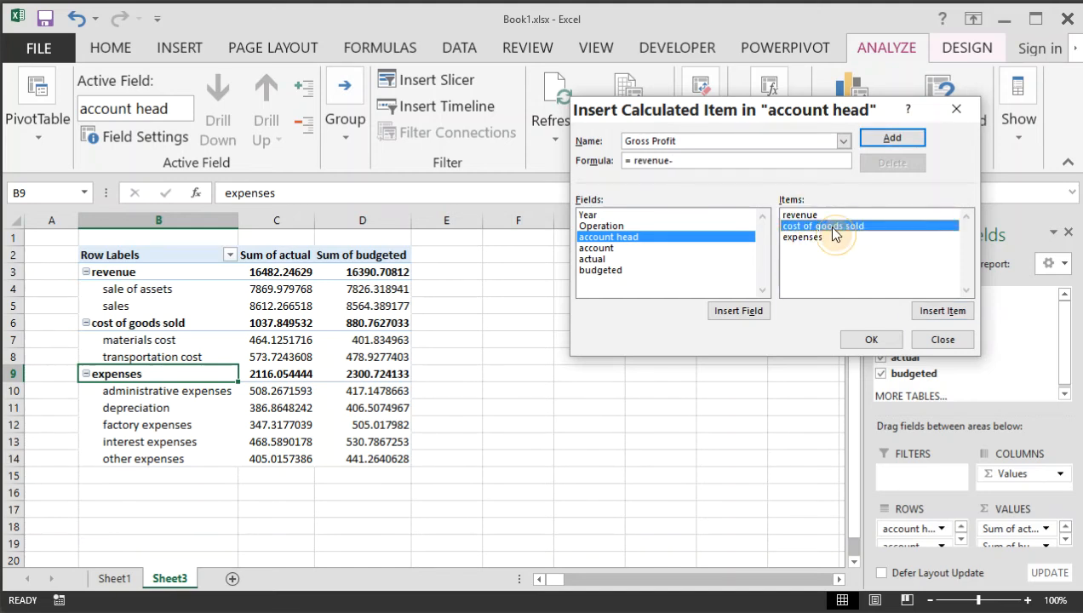
pyautogui.click(905, 137)
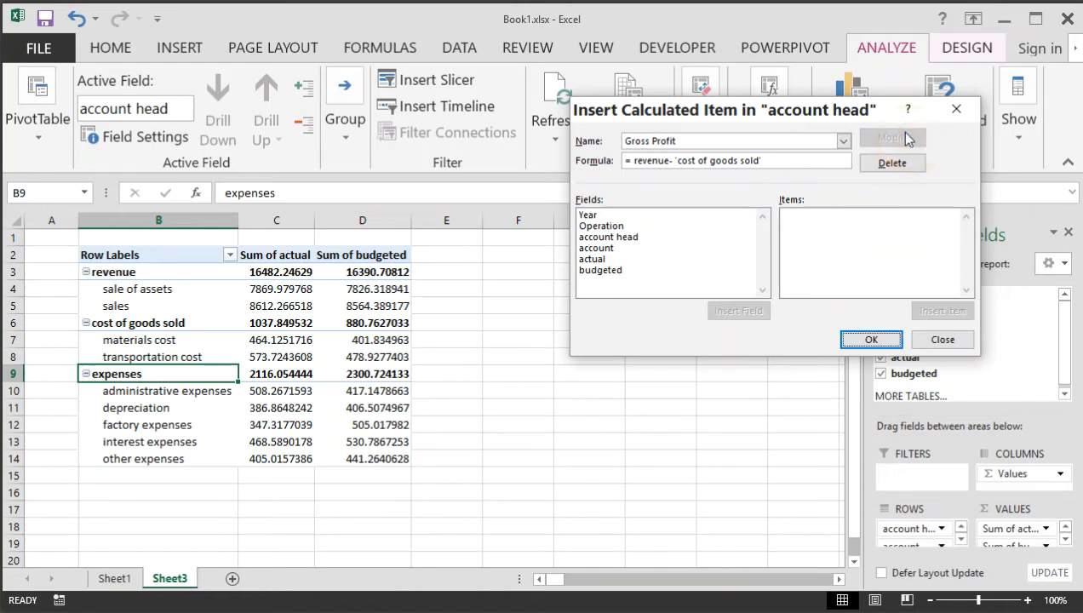
pyautogui.click(879, 340)
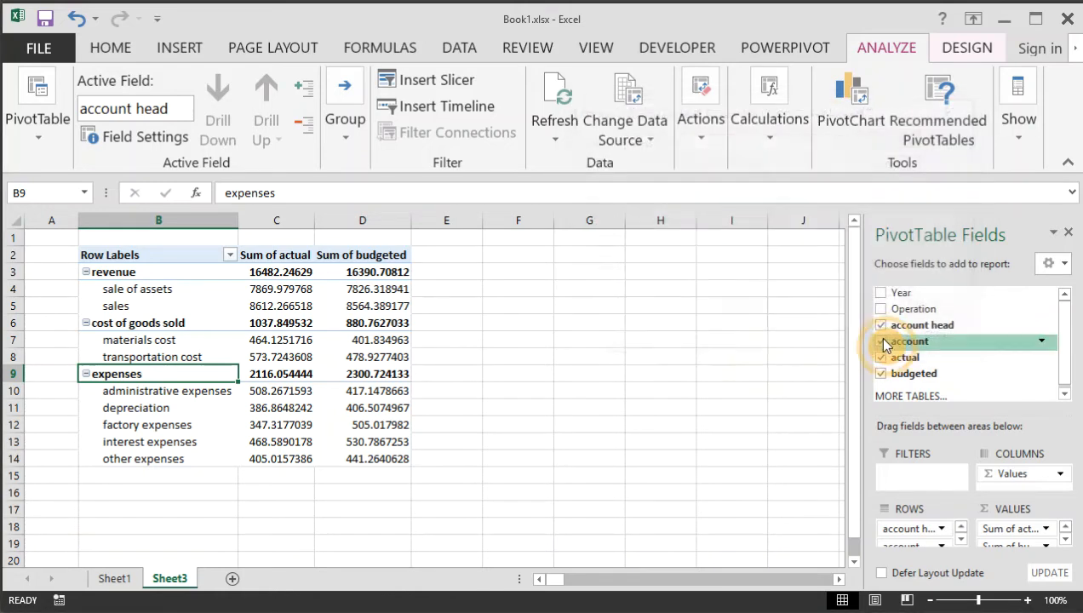
# Review the account rows listed under Gross Profit and collapse that group.
pyautogui.click(562, 460)
pyautogui.scroll(-3, 562, 460)
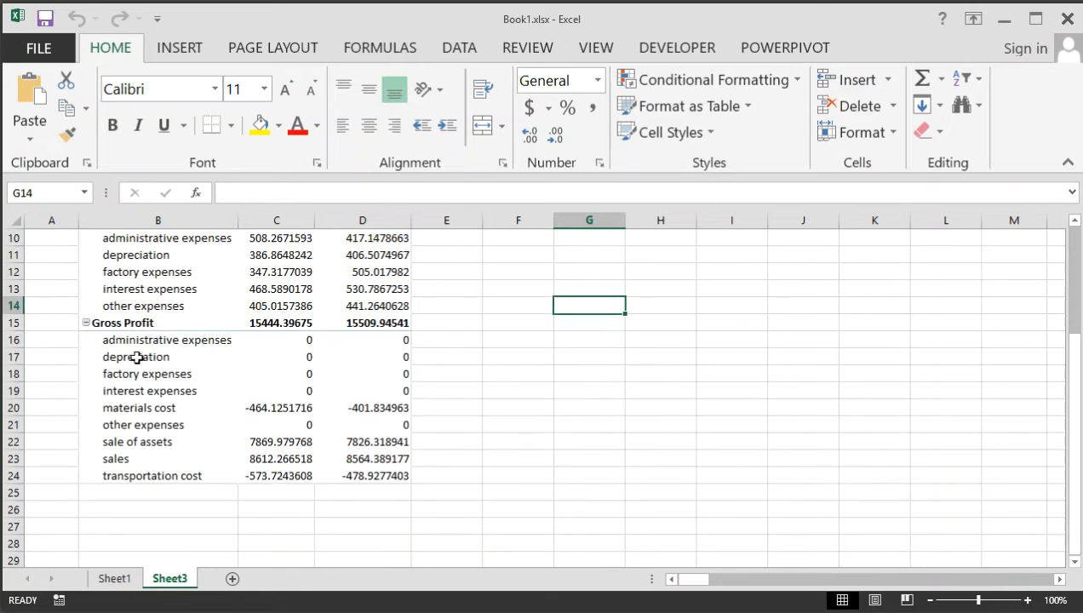
pyautogui.click(142, 350)
pyautogui.click(141, 391)
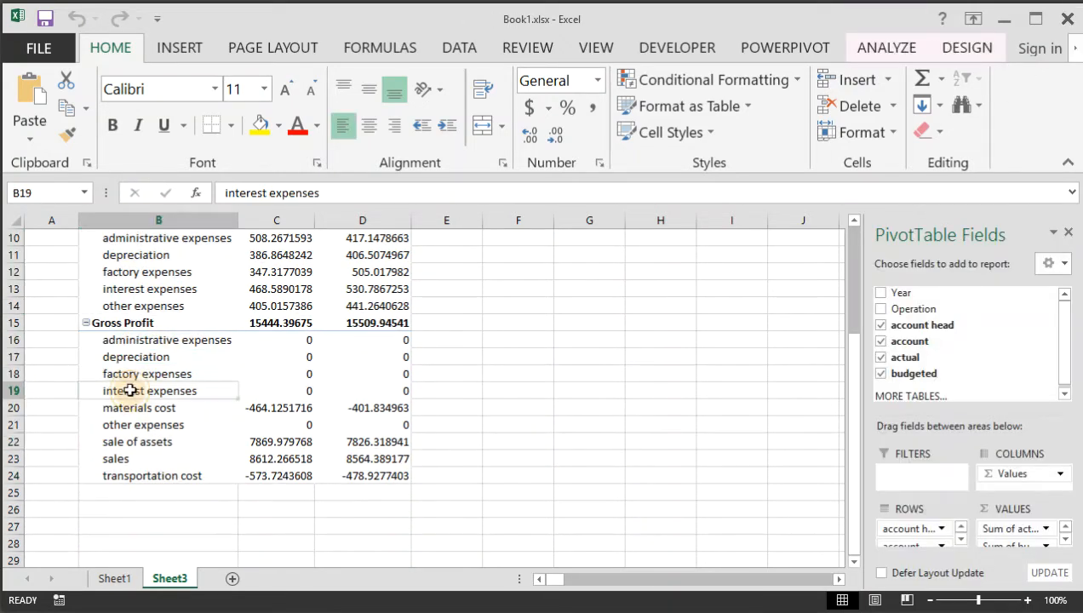
pyautogui.moveTo(151, 341); pyautogui.dragTo(152, 448)
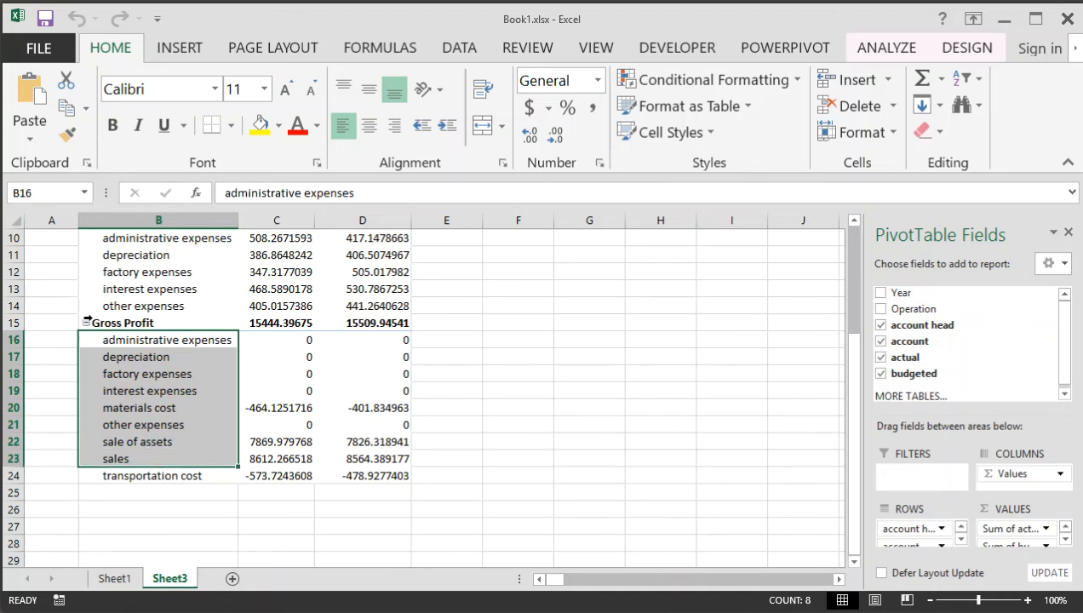
pyautogui.click(535, 456)
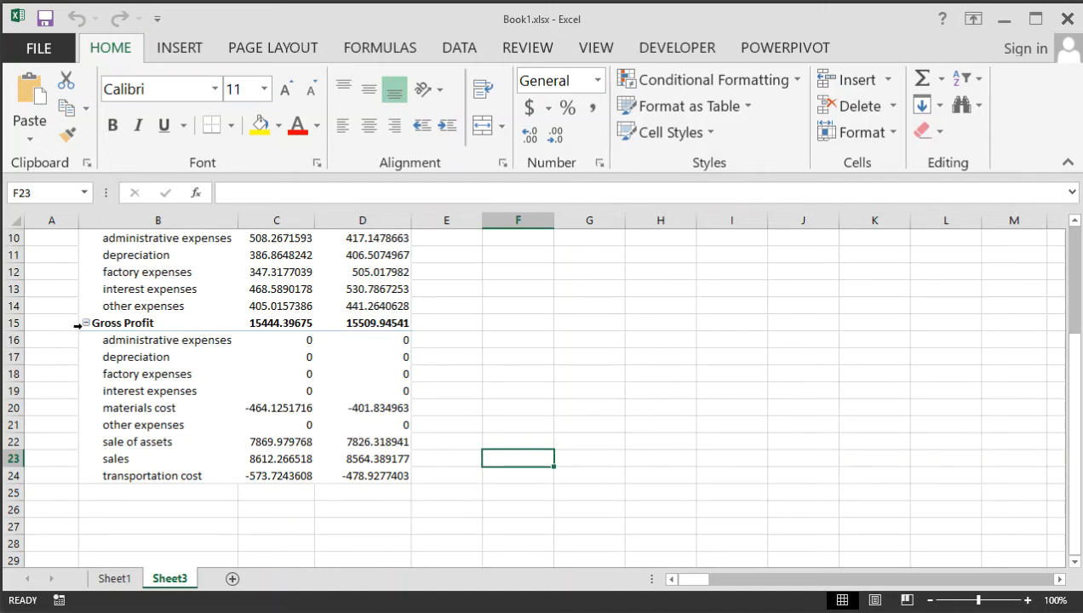
pyautogui.click(85, 323)
pyautogui.scroll(3, 401, 401)
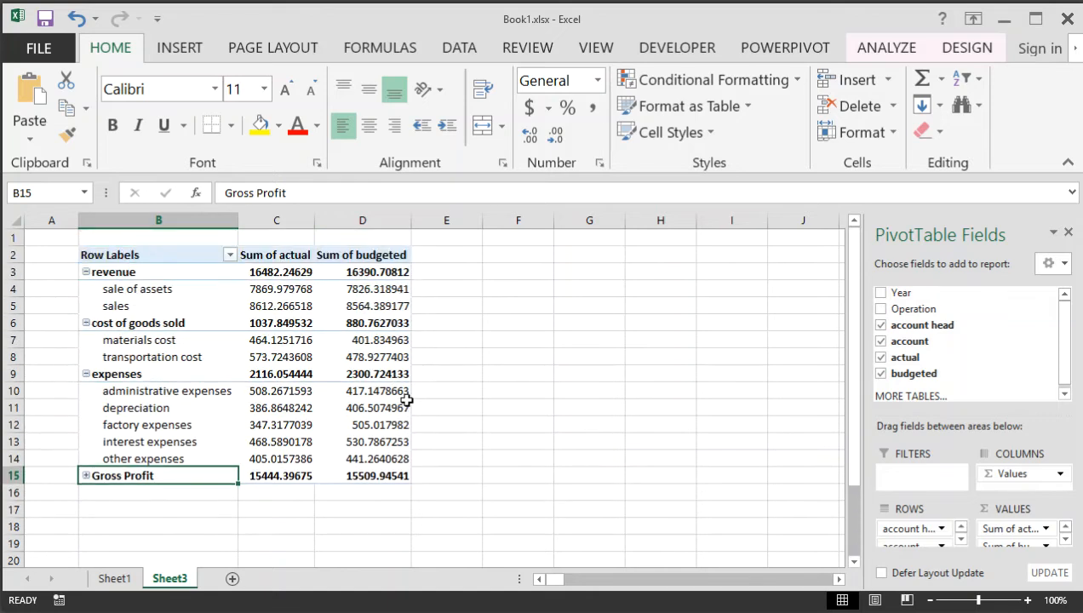
# Move the Gross Profit row between cost of goods sold and expenses, and collapse and re-expand the cost of goods sold group.
pyautogui.click(77, 473)
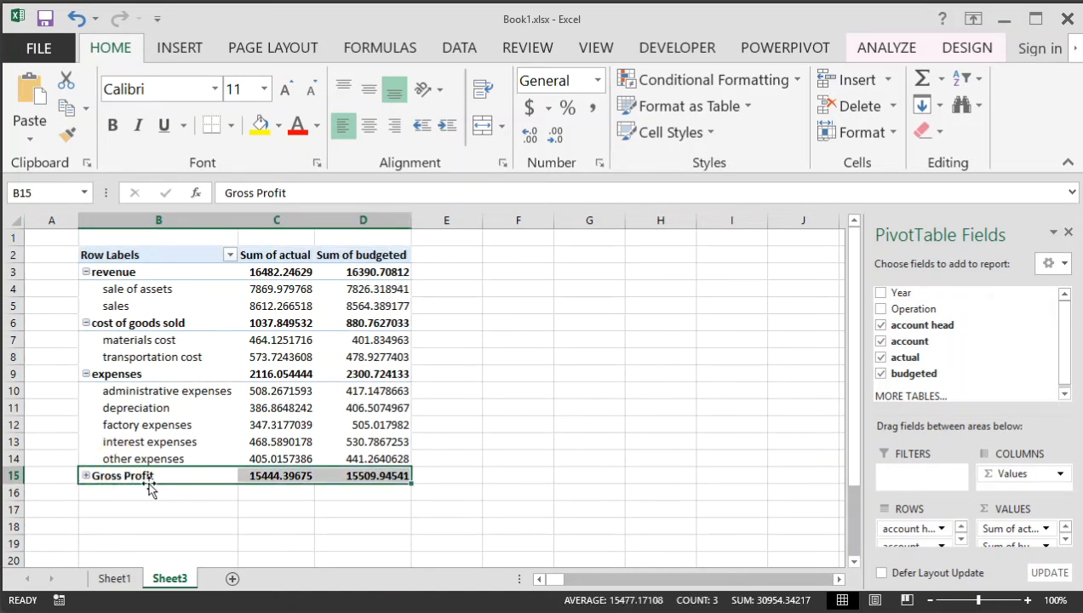
pyautogui.moveTo(150, 485); pyautogui.dragTo(170, 344)
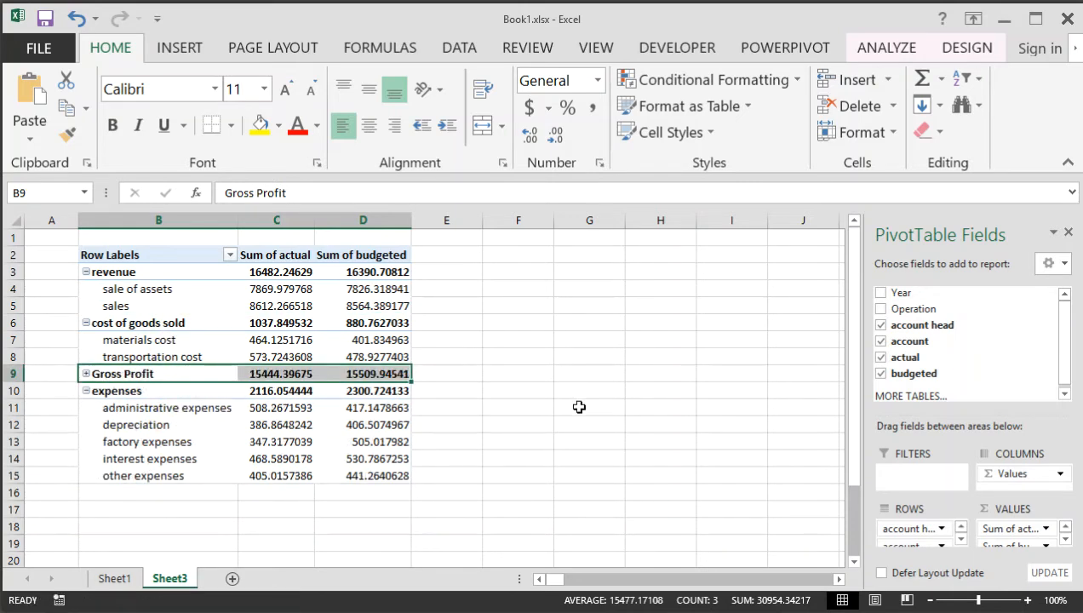
pyautogui.click(86, 324)
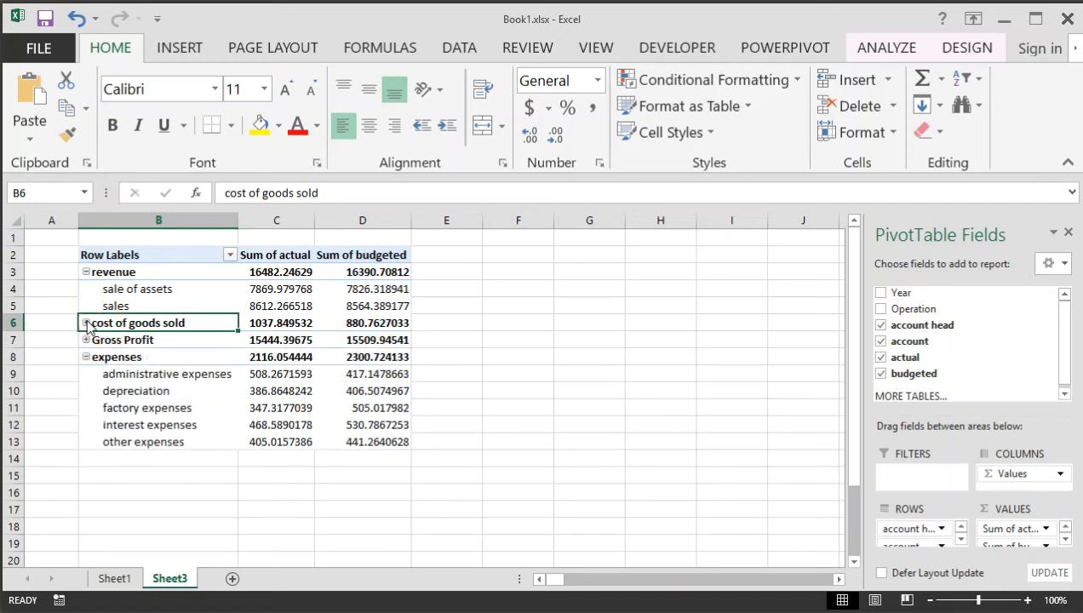
pyautogui.click(86, 324)
pyautogui.click(633, 402)
# Start another calculated item in the account head field and name it Net Profit.
pyautogui.scroll(-1, 549, 434)
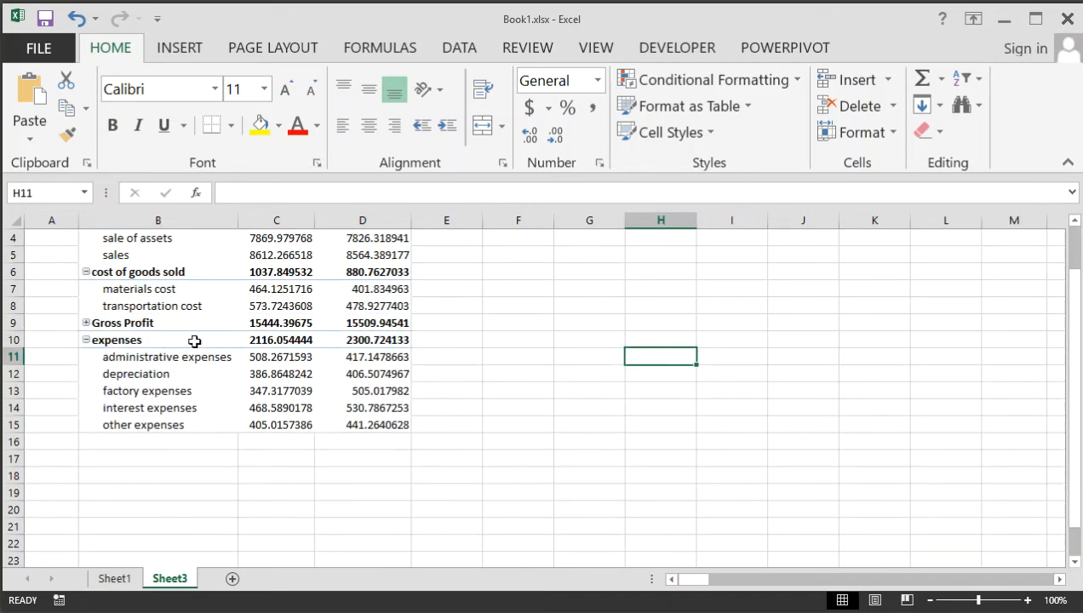
pyautogui.click(118, 341)
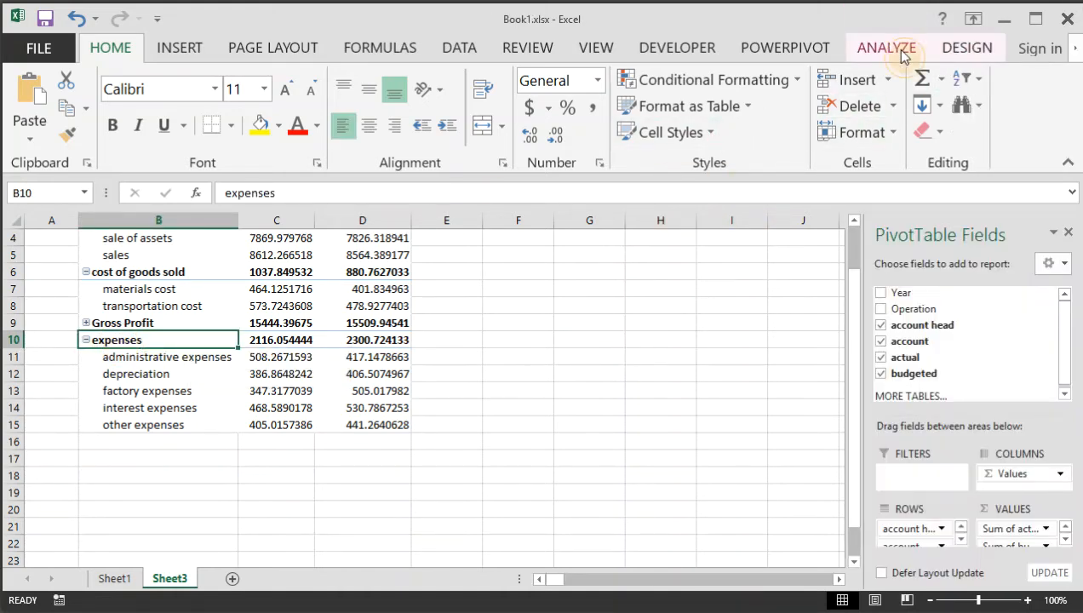
pyautogui.click(903, 53)
pyautogui.click(758, 155)
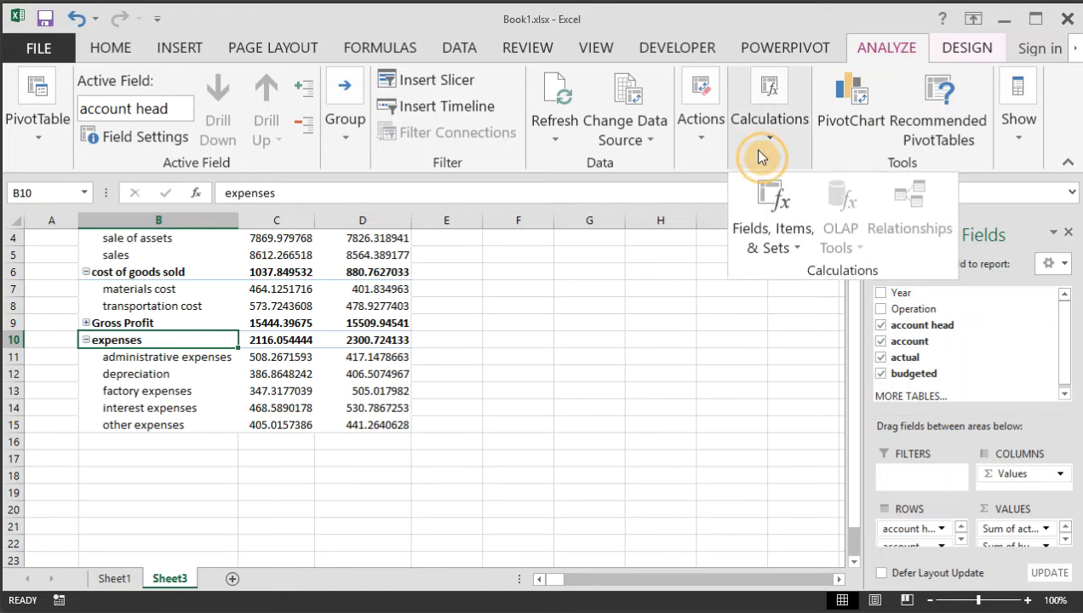
pyautogui.click(763, 227)
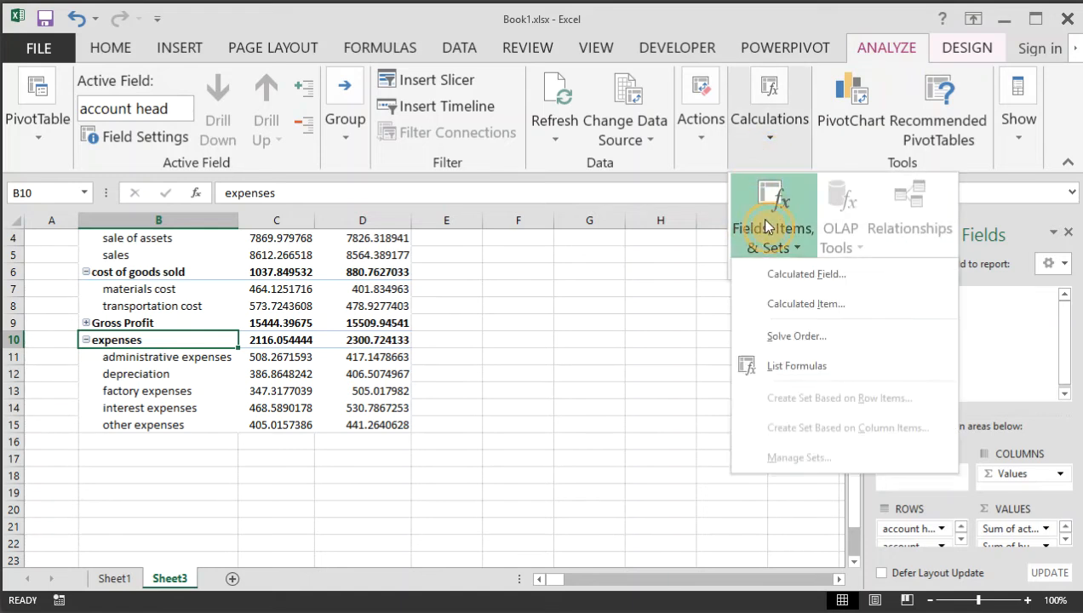
pyautogui.click(801, 307)
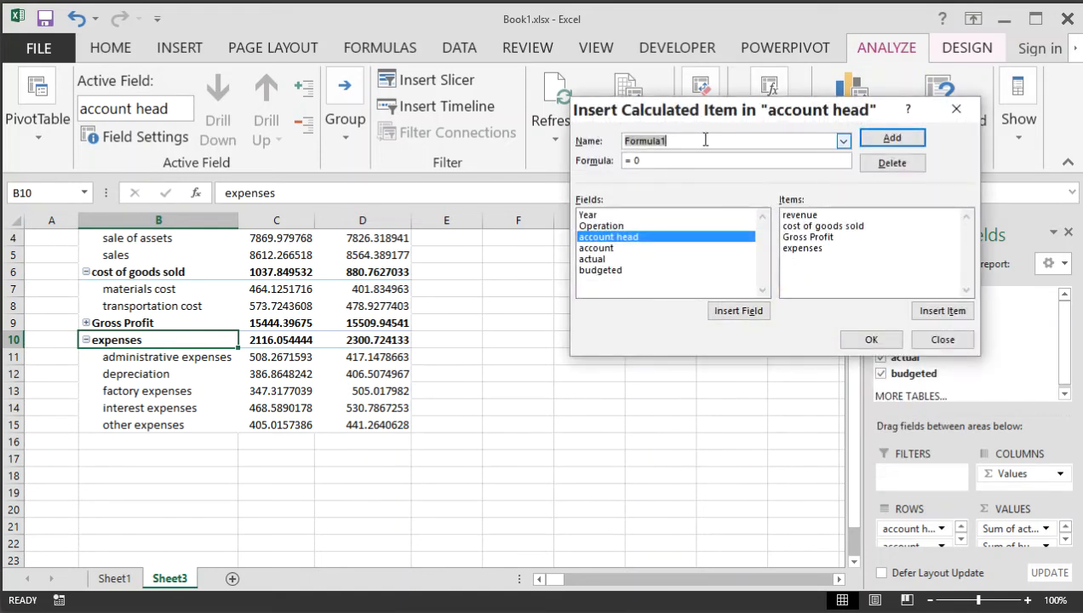
pyautogui.write('Net Profit')
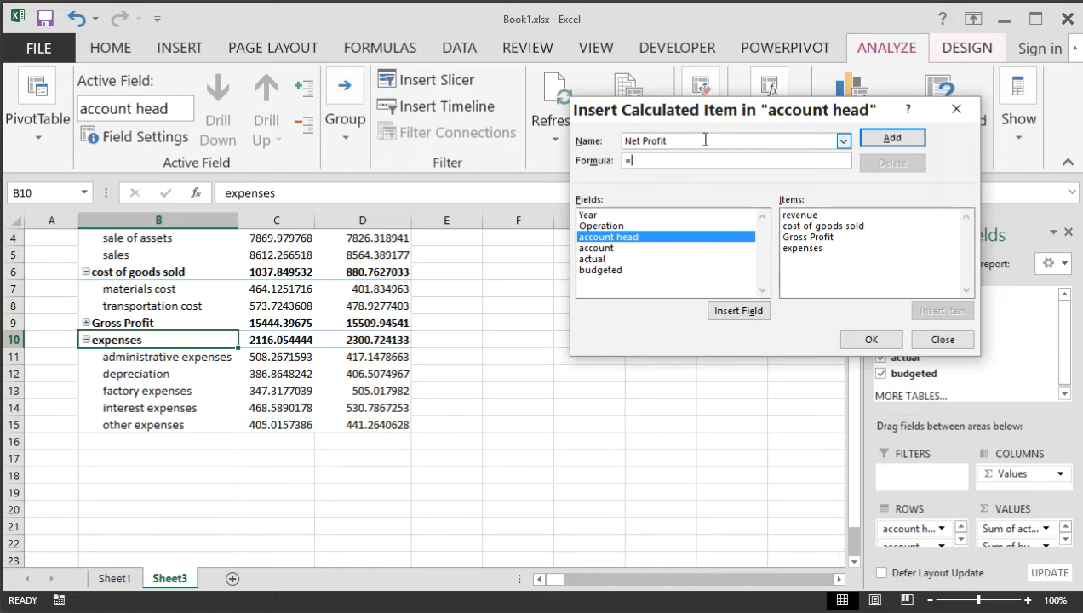
# Set the Net Profit formula to Gross Profit minus expenses and insert the item into the PivotTable.
pyautogui.click(807, 240)
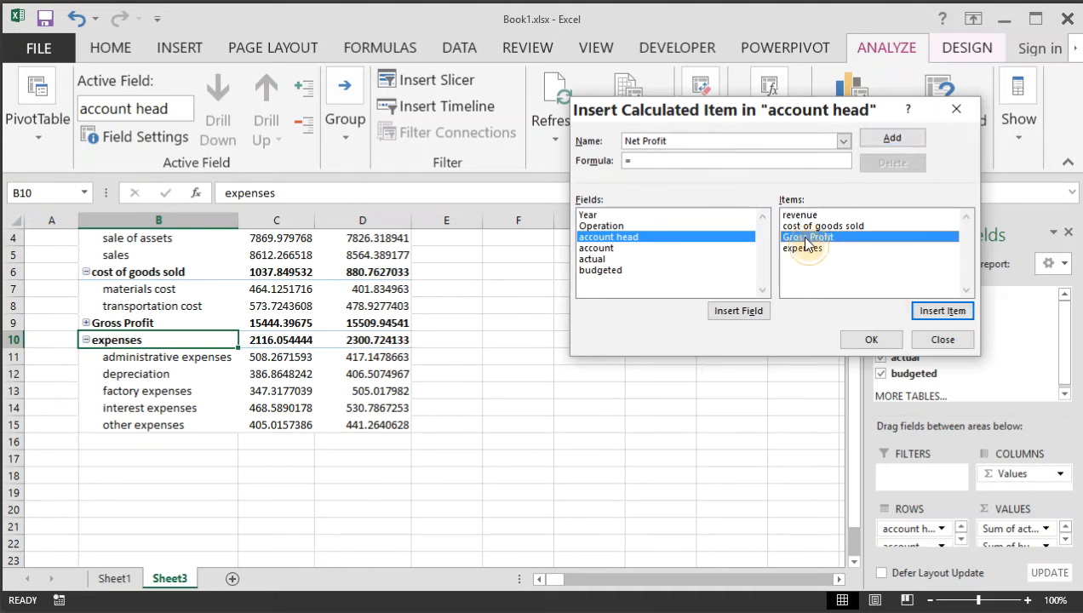
pyautogui.doubleClick(807, 240)
pyautogui.write('-')
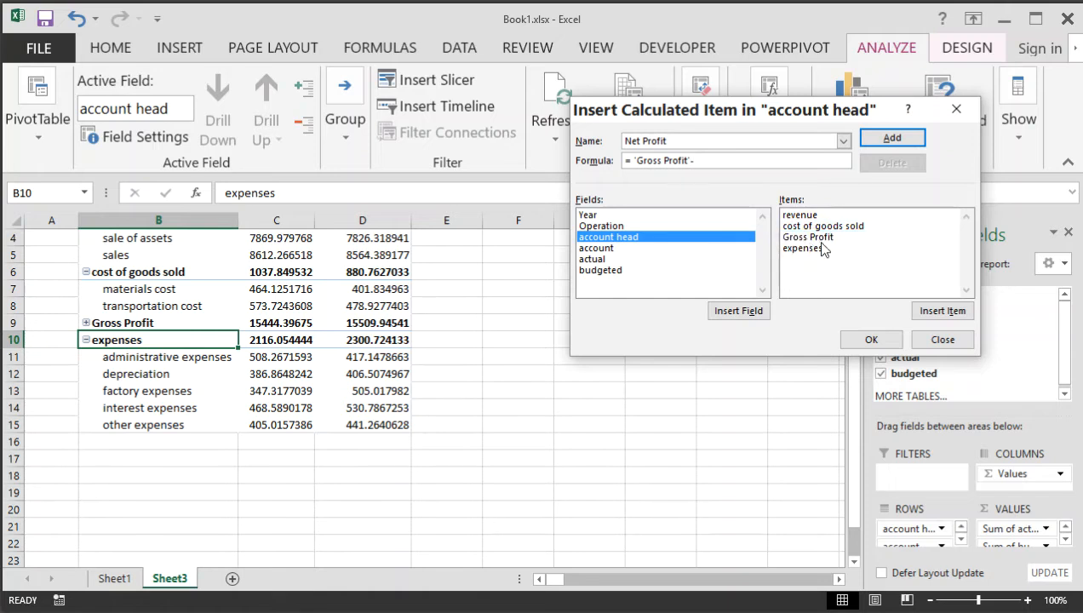
pyautogui.click(819, 251)
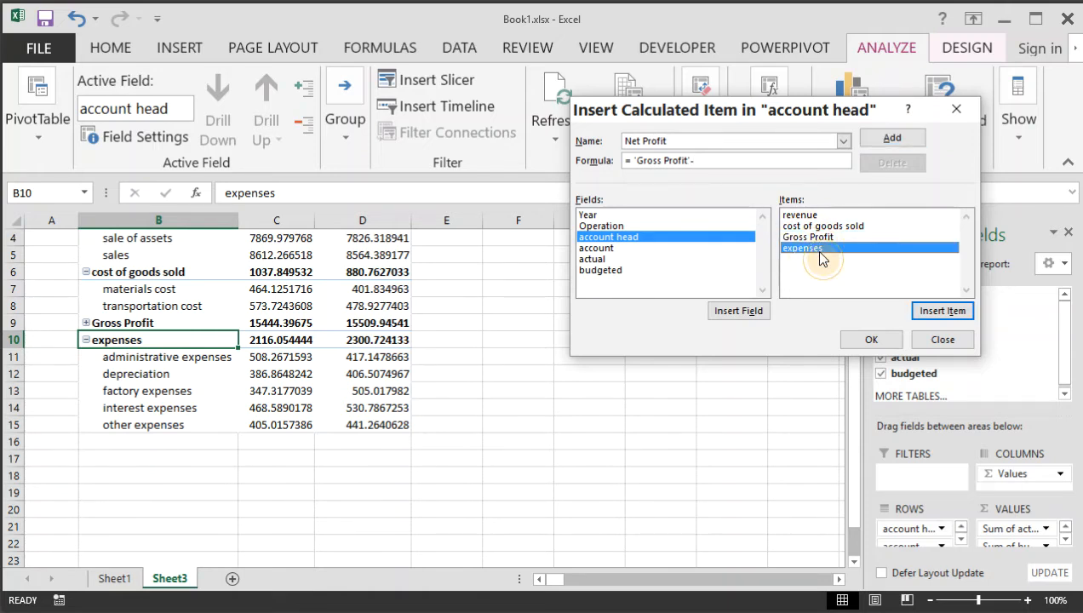
pyautogui.doubleClick(819, 251)
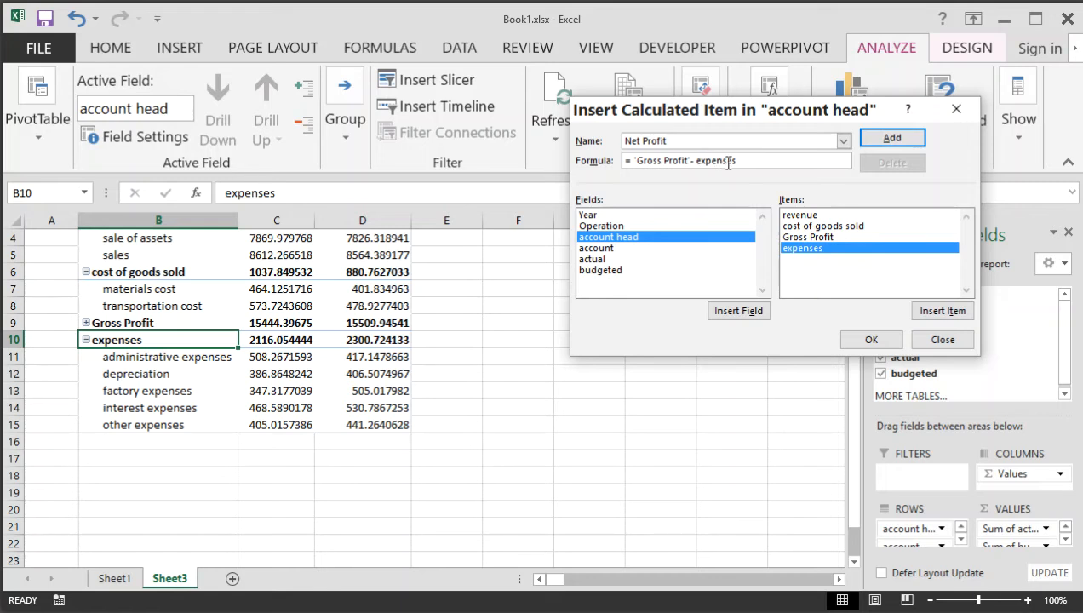
pyautogui.click(871, 339)
# Collapse the account rows under the Net Profit group.
pyautogui.click(466, 428)
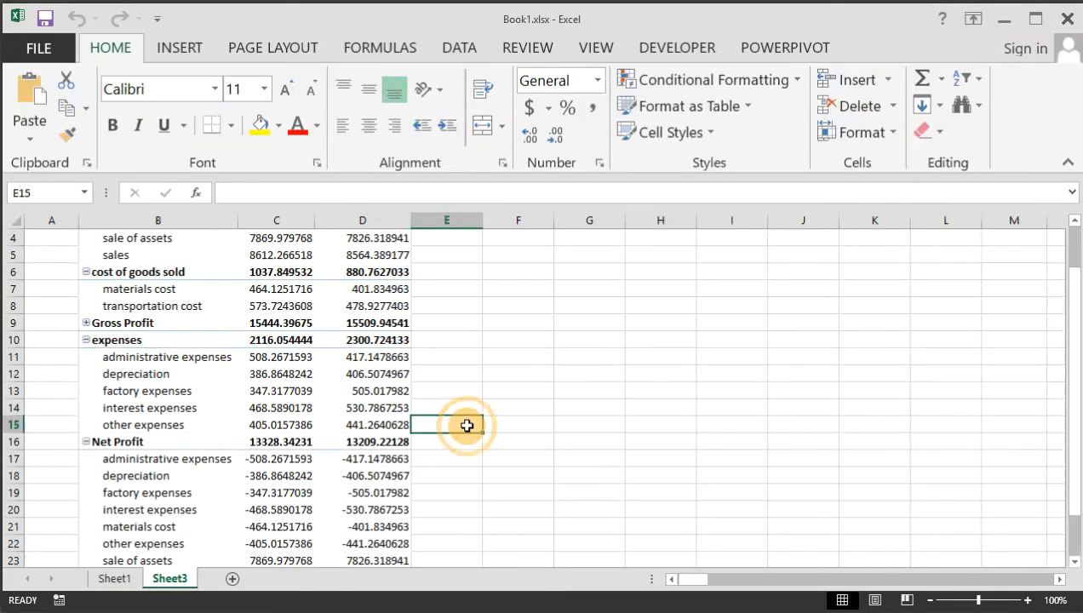
pyautogui.scroll(-2, 467, 427)
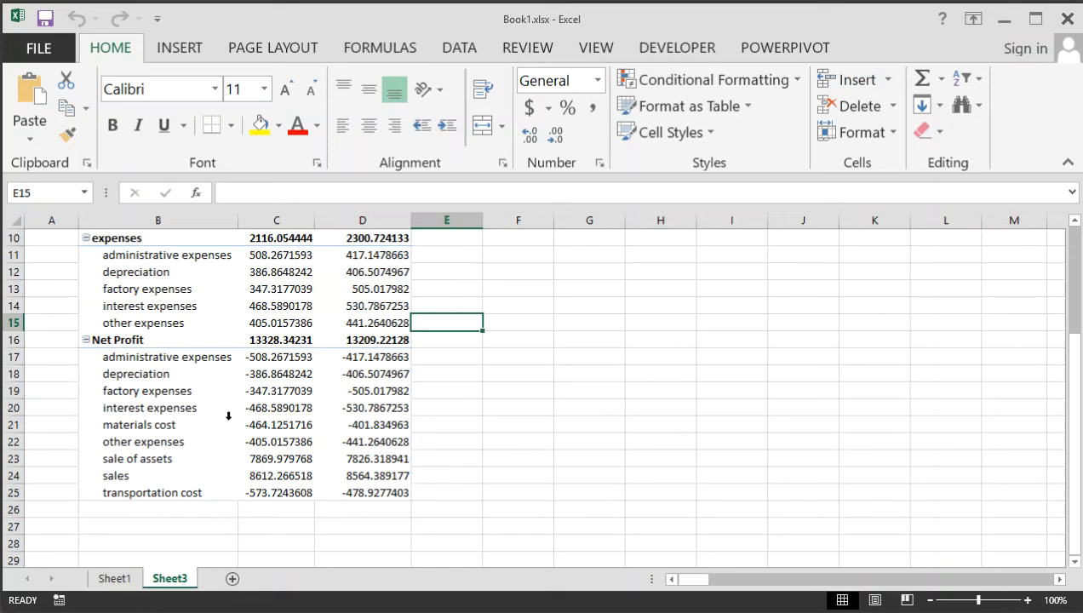
pyautogui.click(86, 340)
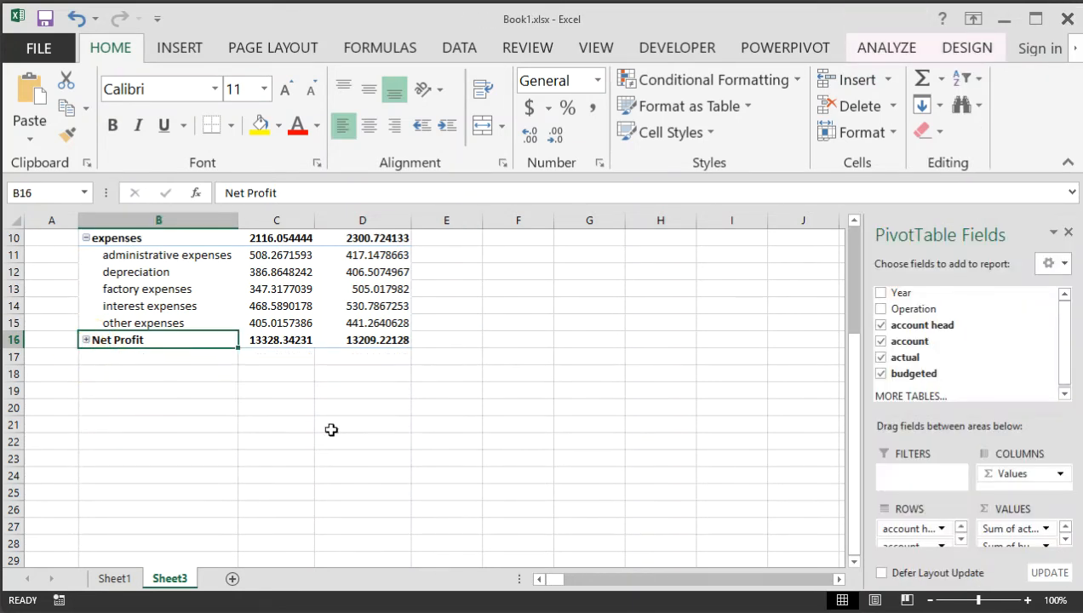
pyautogui.scroll(3, 357, 433)
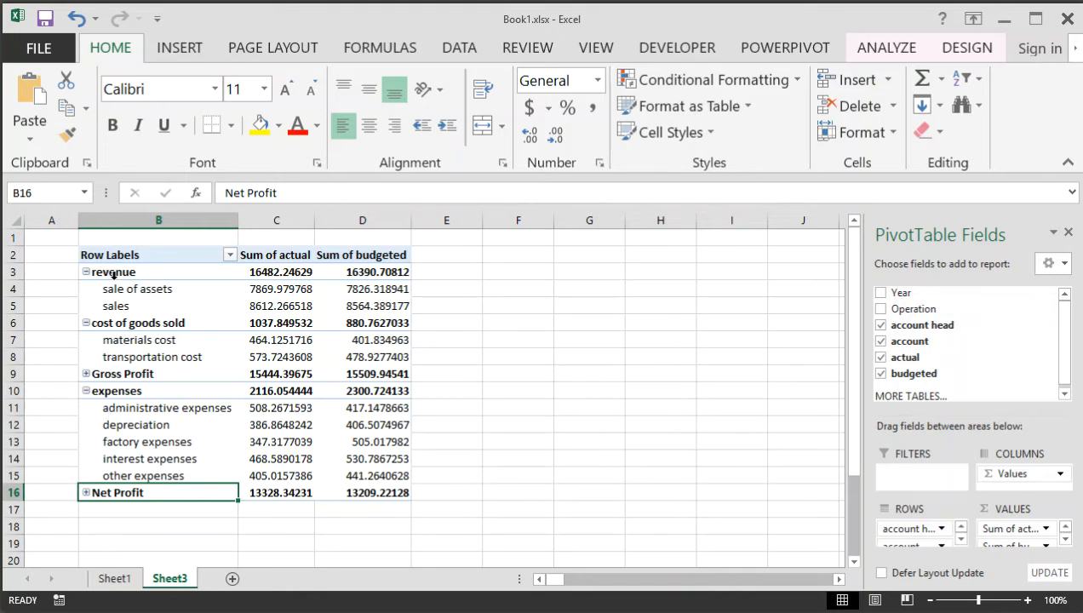
# Look over the materials and transportation cost rows and collapse the cost of goods sold group.
pyautogui.click(120, 340)
pyautogui.click(119, 357)
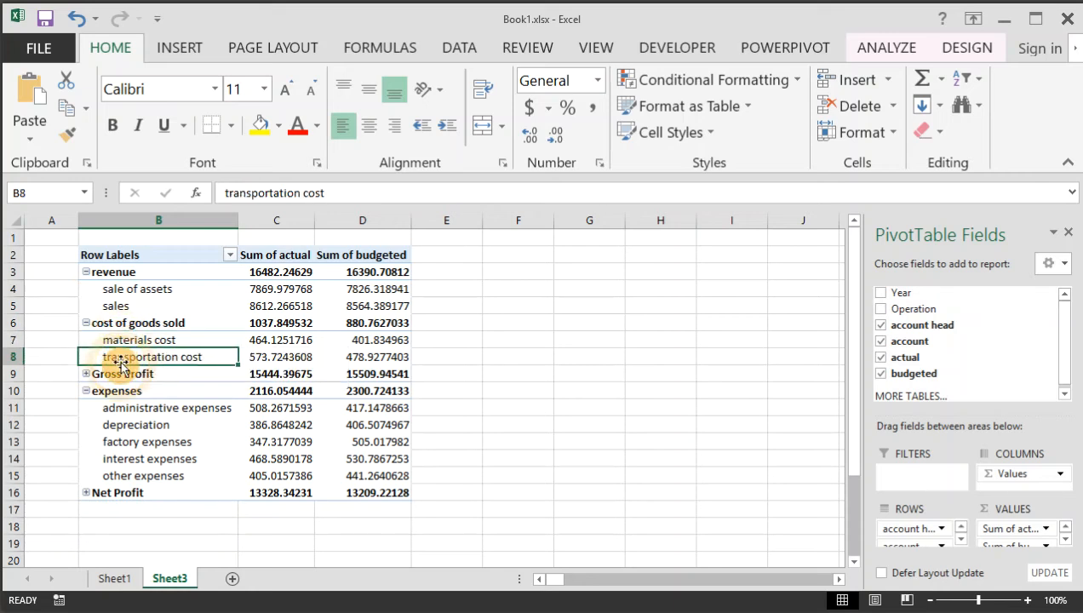
pyautogui.click(87, 324)
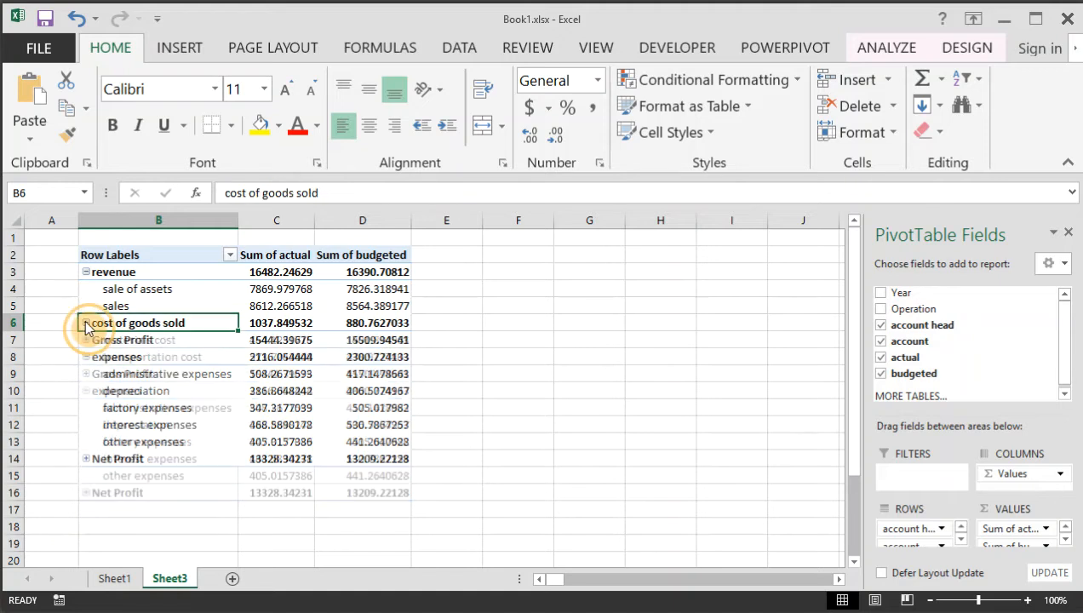
# Expand the Net Profit group to look over its account rows, and collapse it again.
pyautogui.click(511, 448)
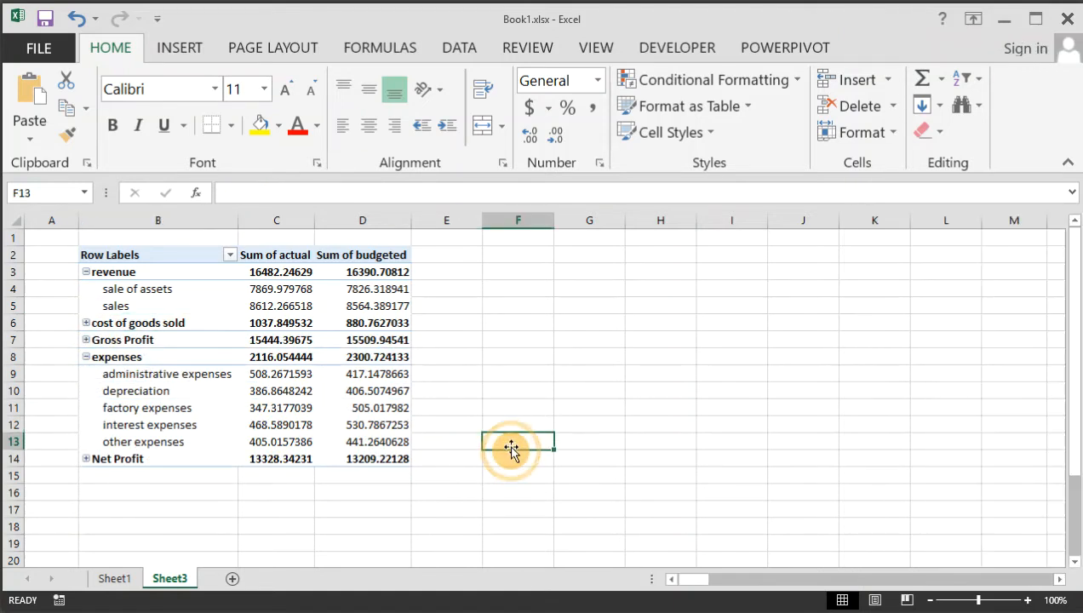
pyautogui.click(242, 374)
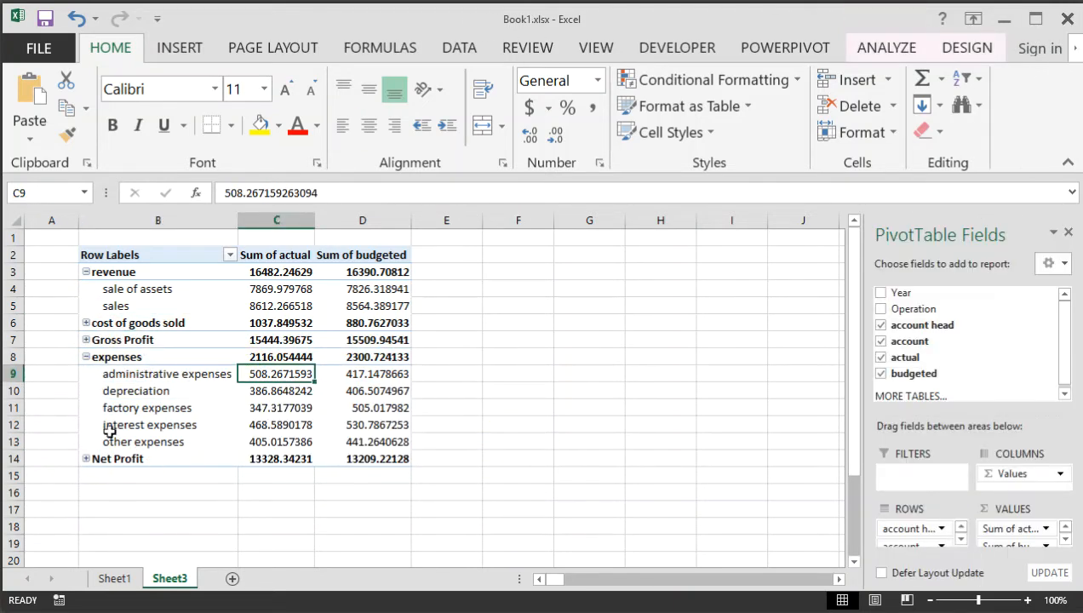
pyautogui.click(85, 460)
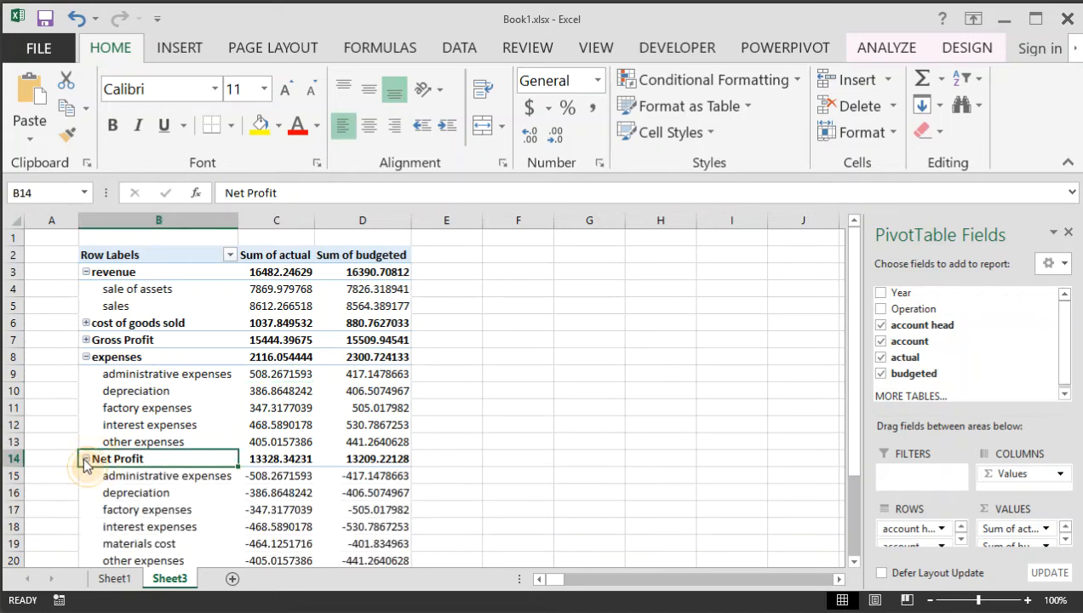
pyautogui.click(86, 459)
pyautogui.click(85, 459)
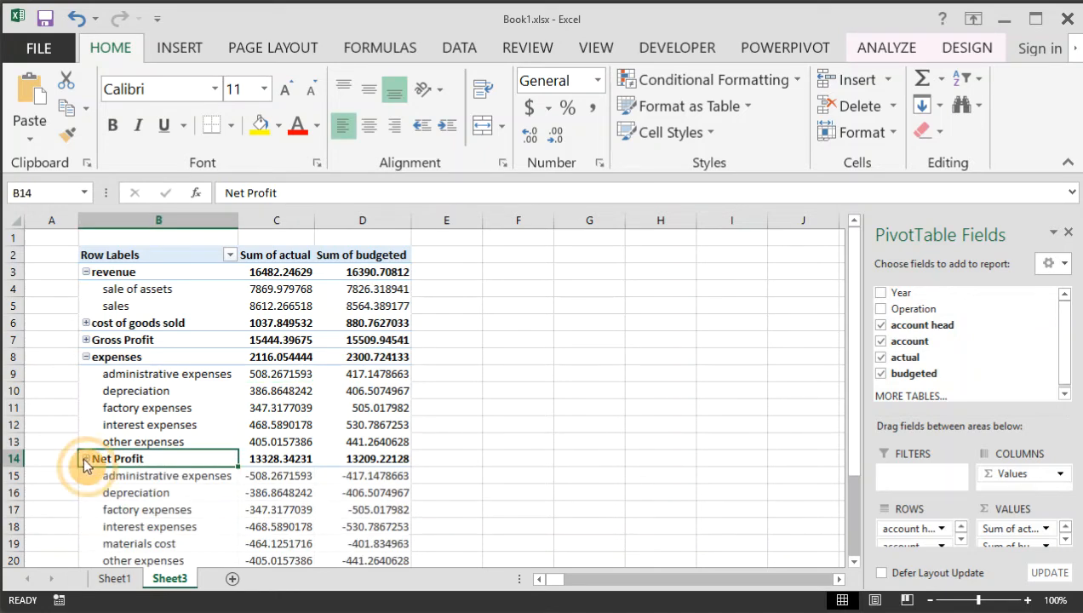
pyautogui.click(85, 459)
pyautogui.scroll(-1, 288, 361)
pyautogui.scroll(1, 250, 389)
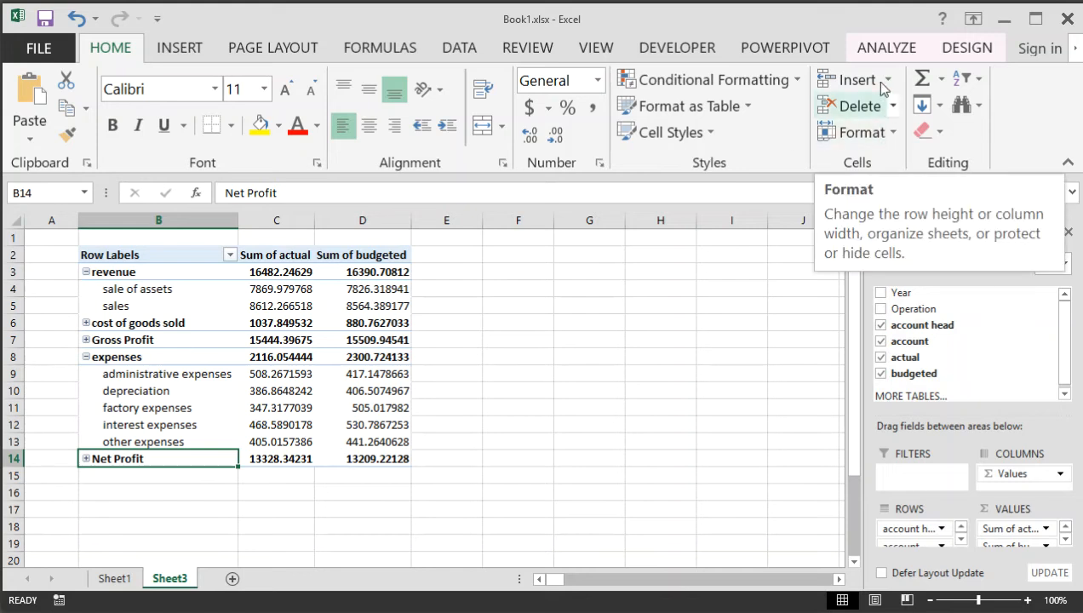
# Hide the expand/collapse buttons and the field headers of the PivotTable.
pyautogui.click(886, 49)
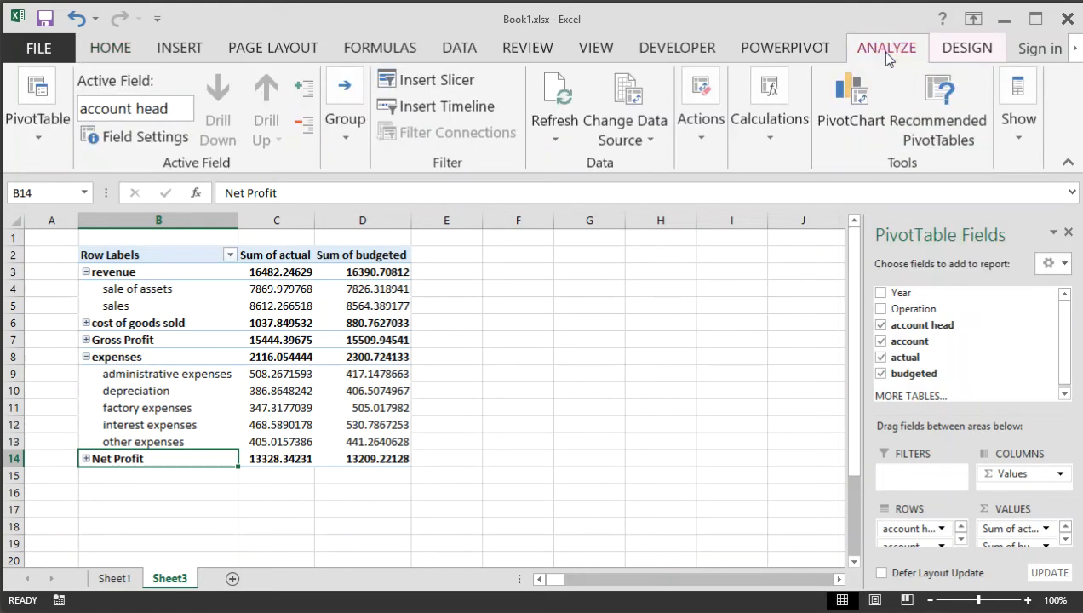
pyautogui.click(1028, 143)
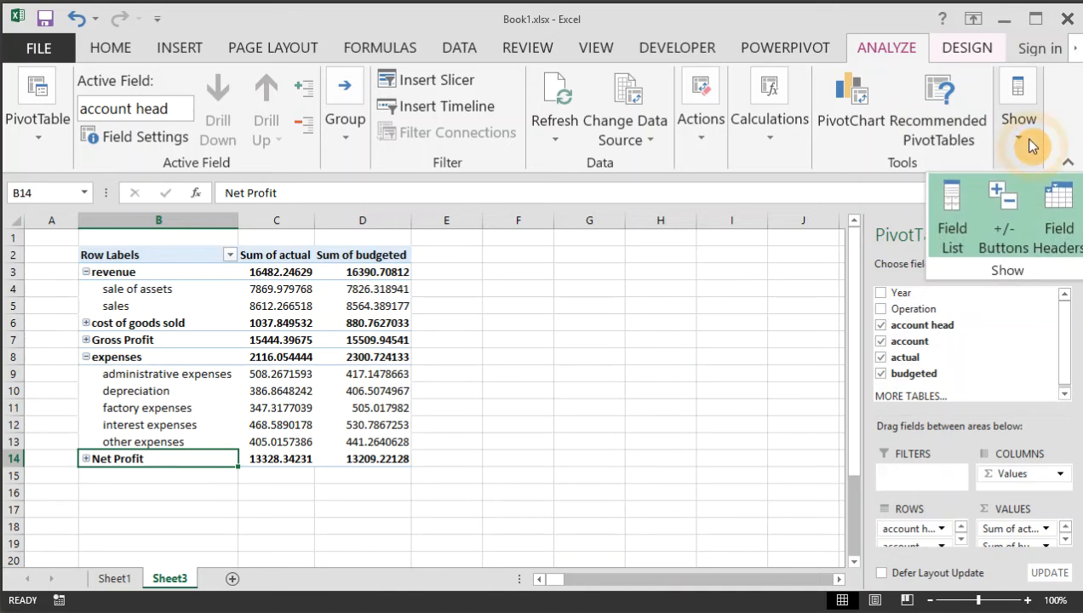
pyautogui.click(1005, 238)
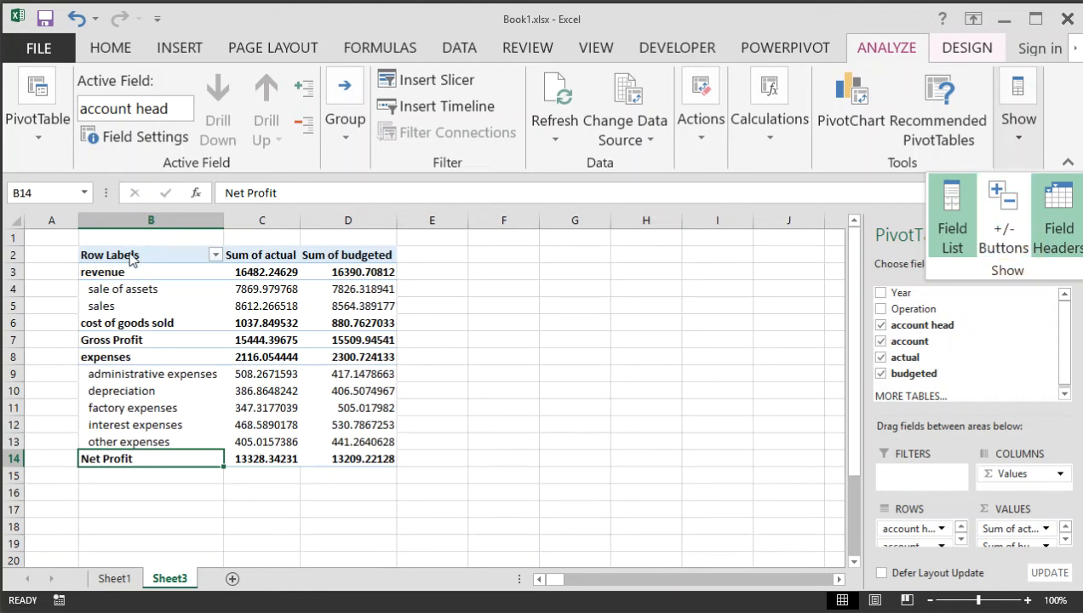
pyautogui.click(1076, 226)
pyautogui.click(543, 312)
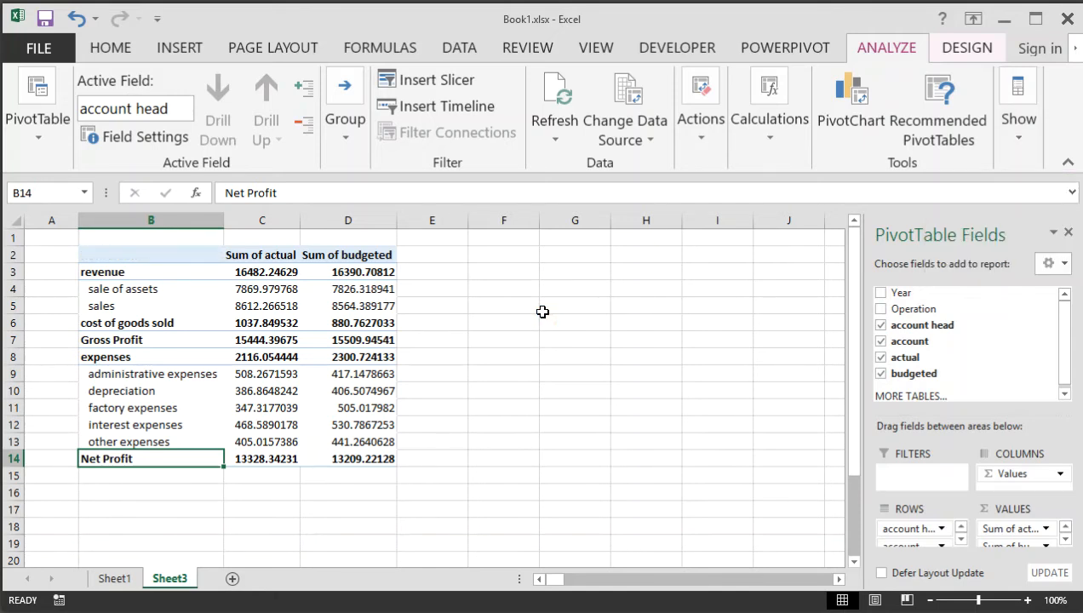
pyautogui.click(542, 312)
pyautogui.scroll(-3, 225, 431)
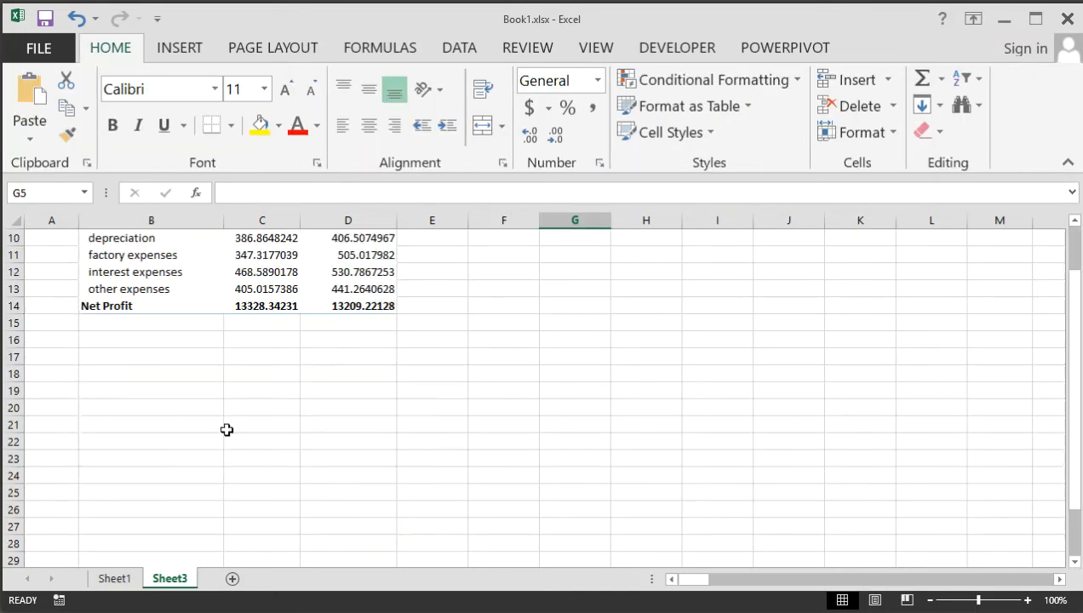
pyautogui.scroll(3, 225, 430)
# Widen the account label column slightly and the actual and budgeted columns more, columns B to D.
pyautogui.click(226, 430)
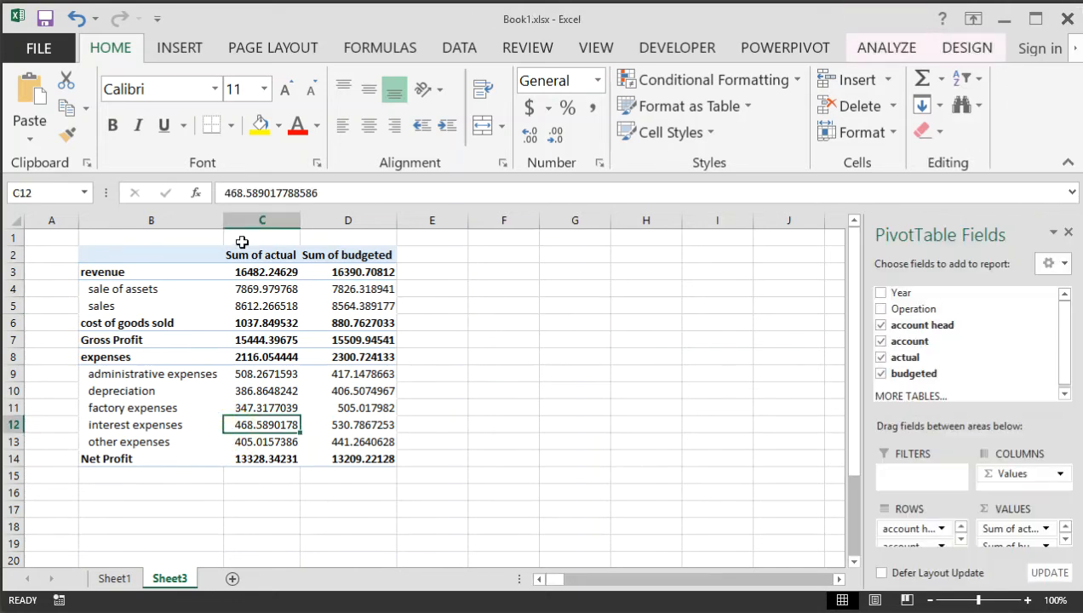
pyautogui.moveTo(223, 218); pyautogui.dragTo(227, 217)
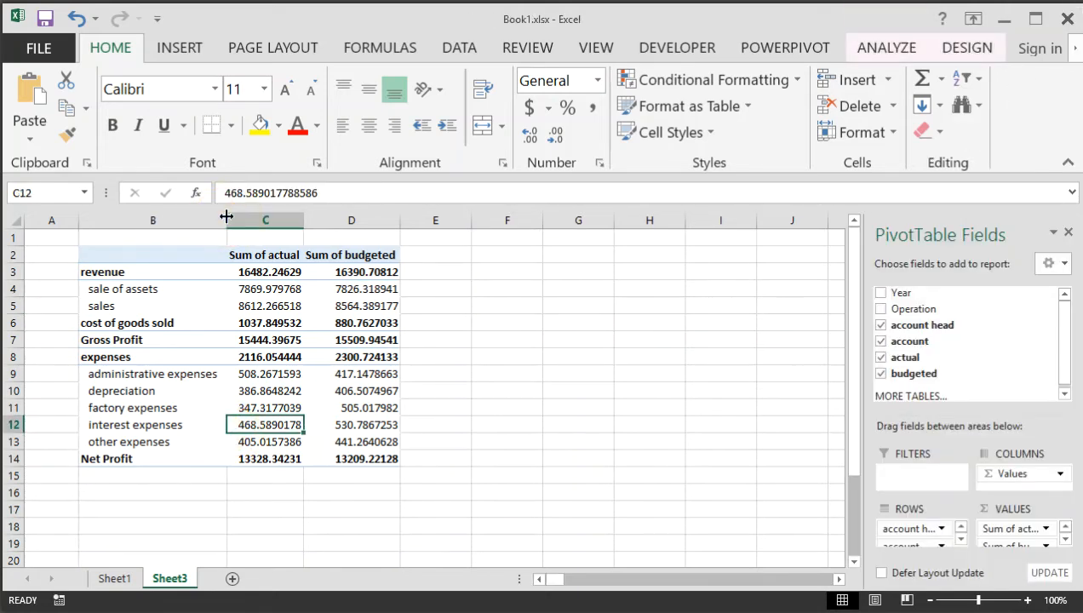
pyautogui.moveTo(304, 223); pyautogui.dragTo(335, 220)
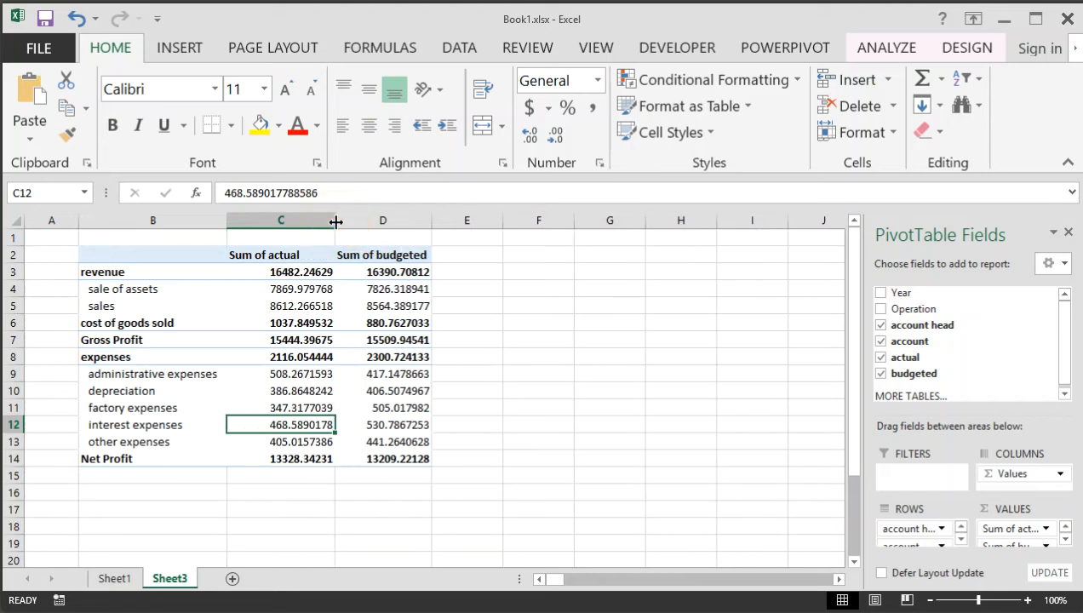
pyautogui.moveTo(432, 217); pyautogui.dragTo(449, 216)
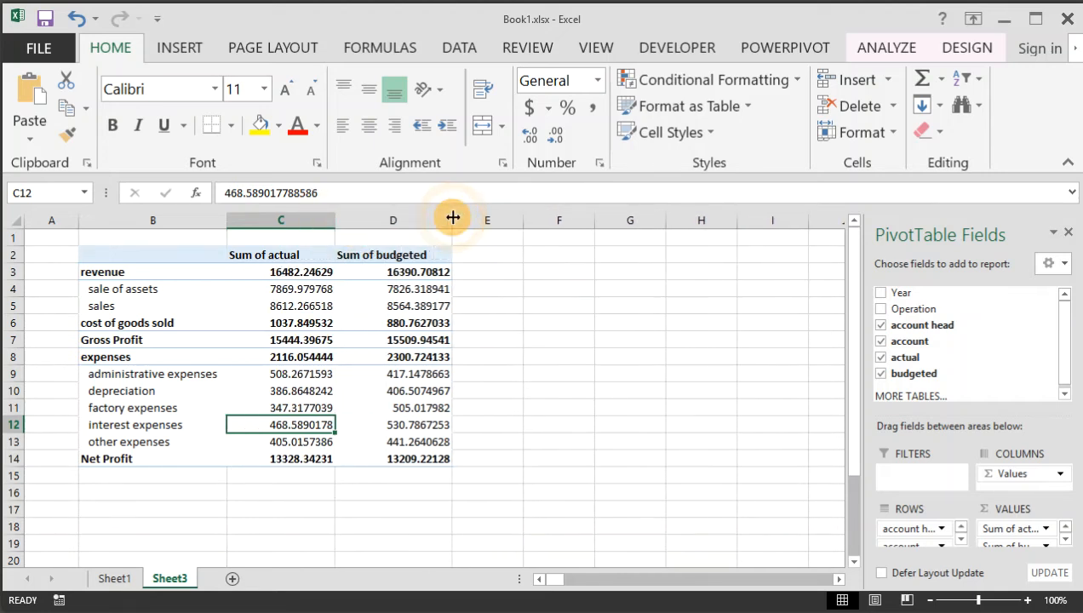
# Compare the actual and budgeted amounts in the income statement, especially the sales and cost of goods sold rows.
pyautogui.click(603, 355)
pyautogui.scroll(-3, 339, 407)
pyautogui.scroll(3, 339, 407)
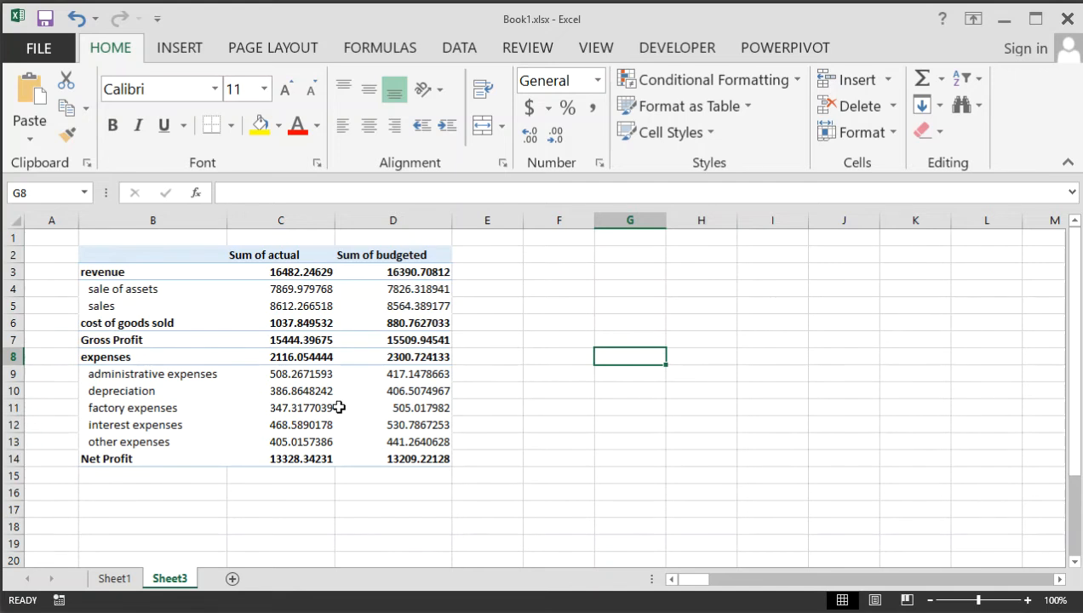
pyautogui.moveTo(339, 407)
pyautogui.click(205, 322)
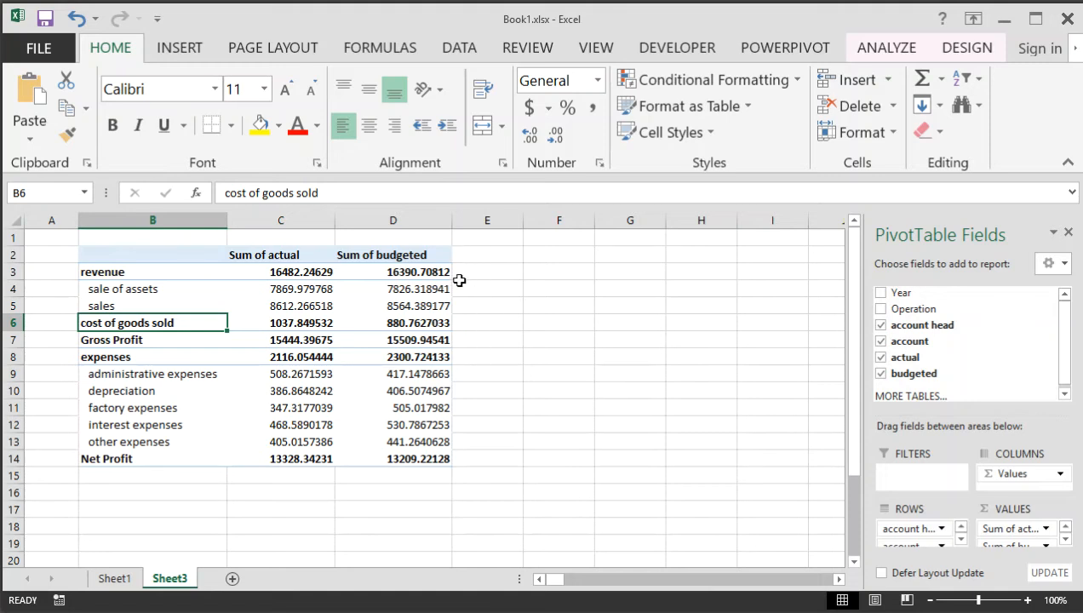
pyautogui.click(322, 318)
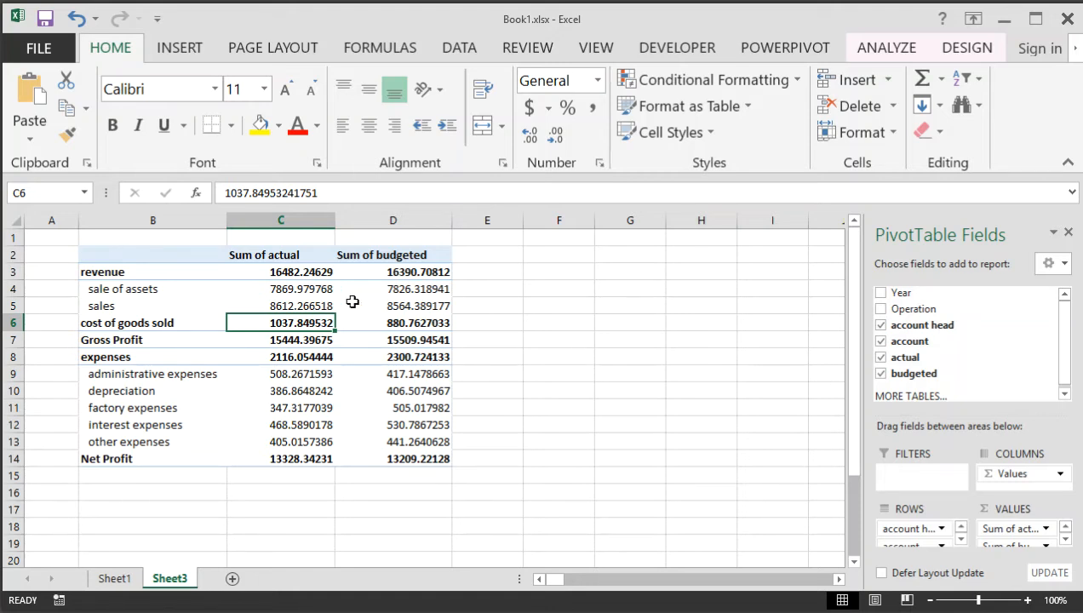
pyautogui.click(394, 306)
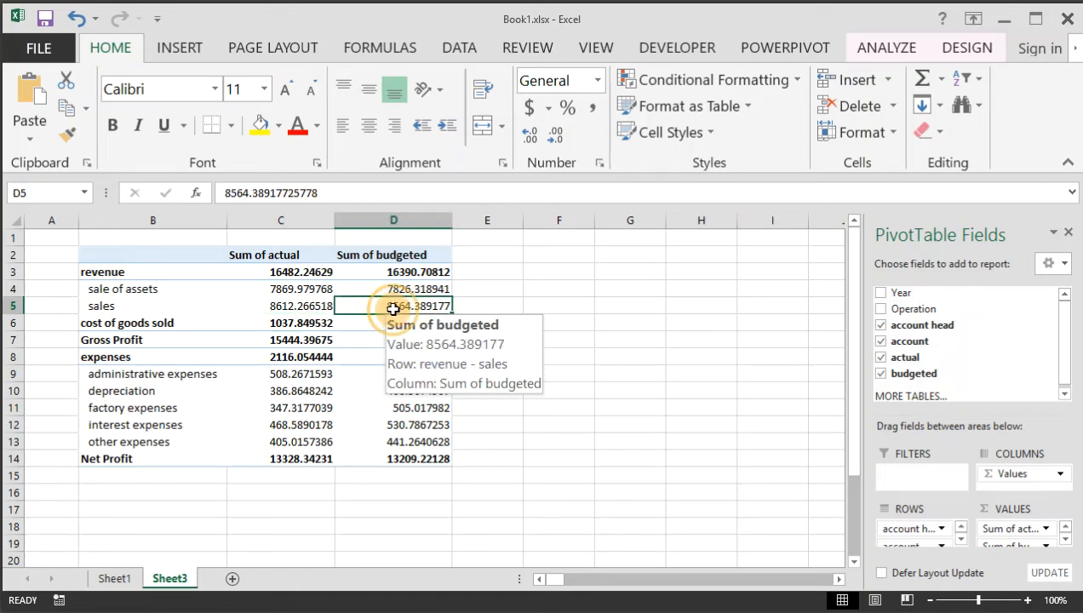
pyautogui.click(393, 324)
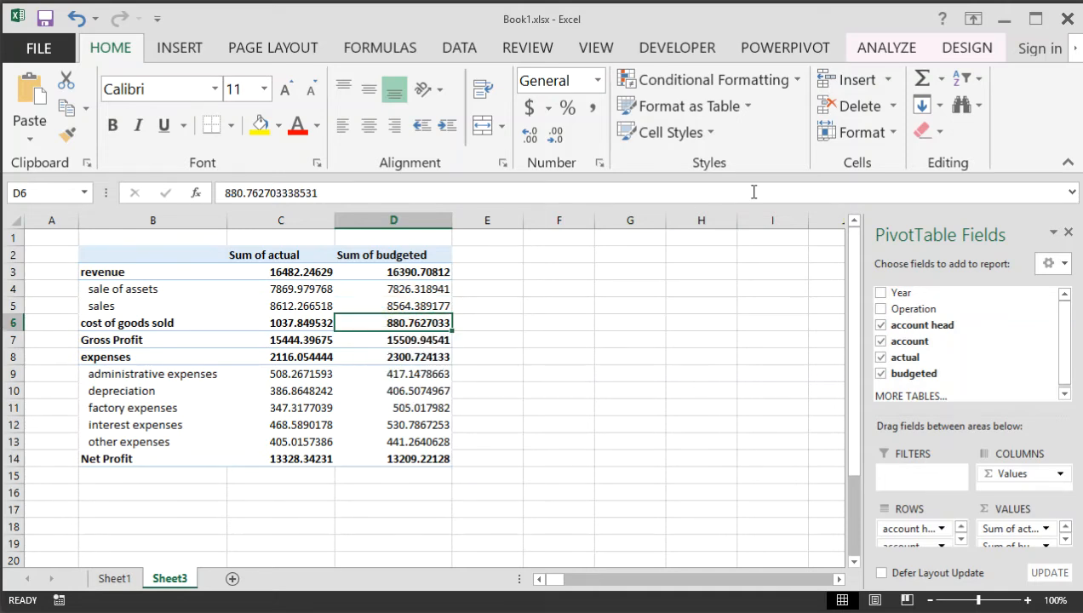
# Start a calculated field for the PivotTable and name it variance ($).
pyautogui.click(887, 50)
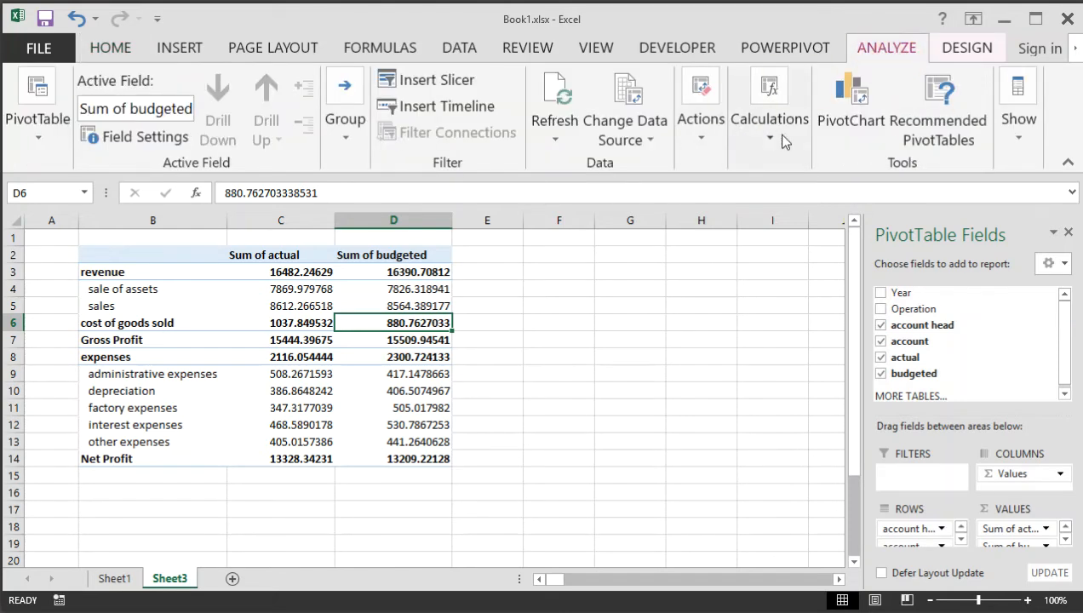
pyautogui.click(784, 140)
pyautogui.click(772, 213)
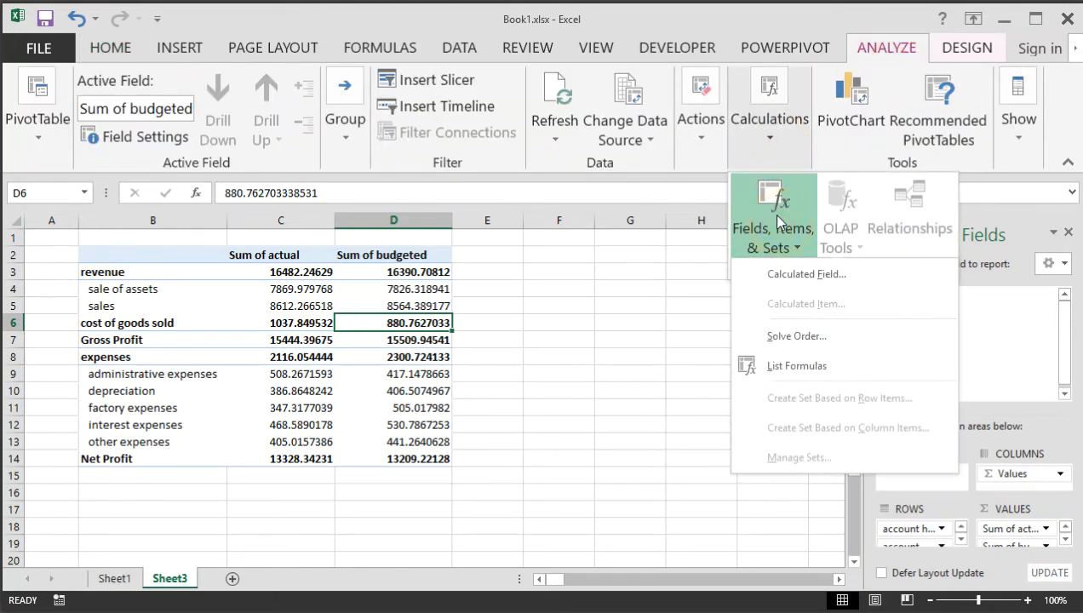
pyautogui.click(801, 274)
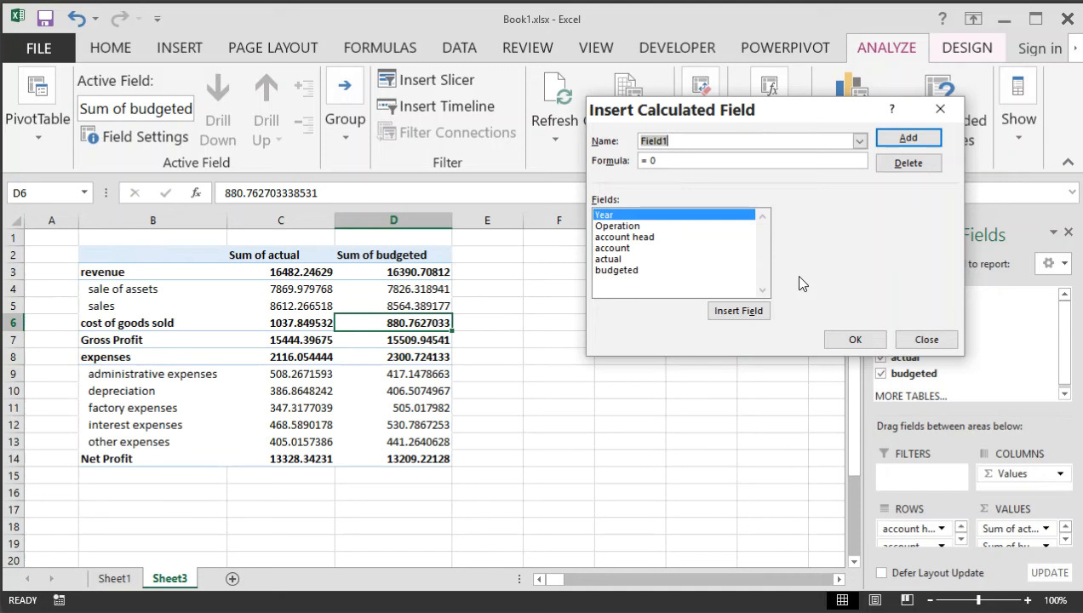
pyautogui.write('variance ($')
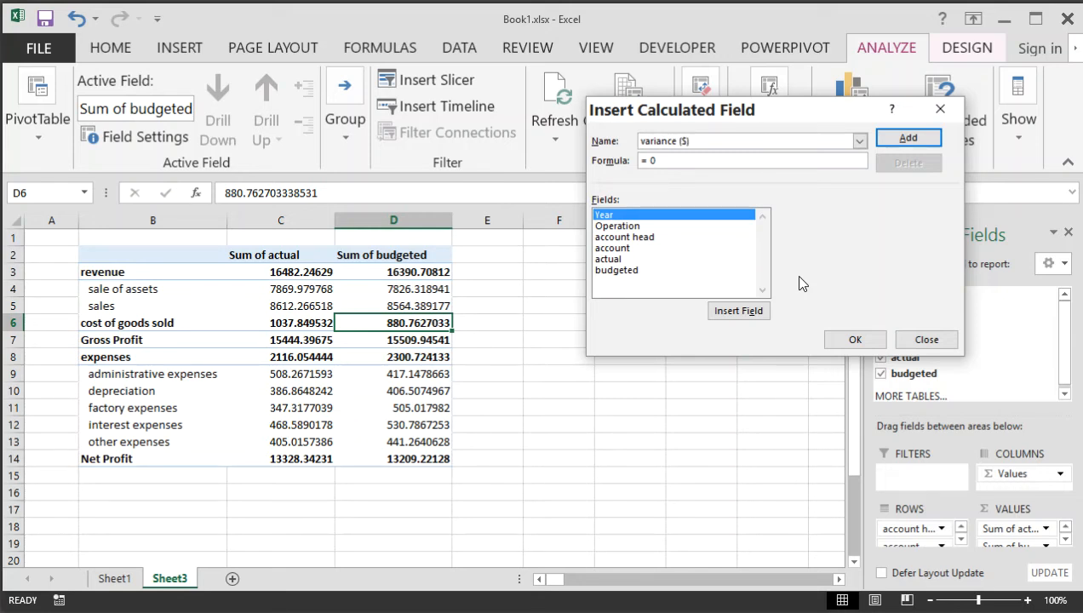
# Set the variance ($) formula to actual minus budgeted and insert the field into the PivotTable.
pyautogui.click(717, 160)
pyautogui.doubleClick(611, 259)
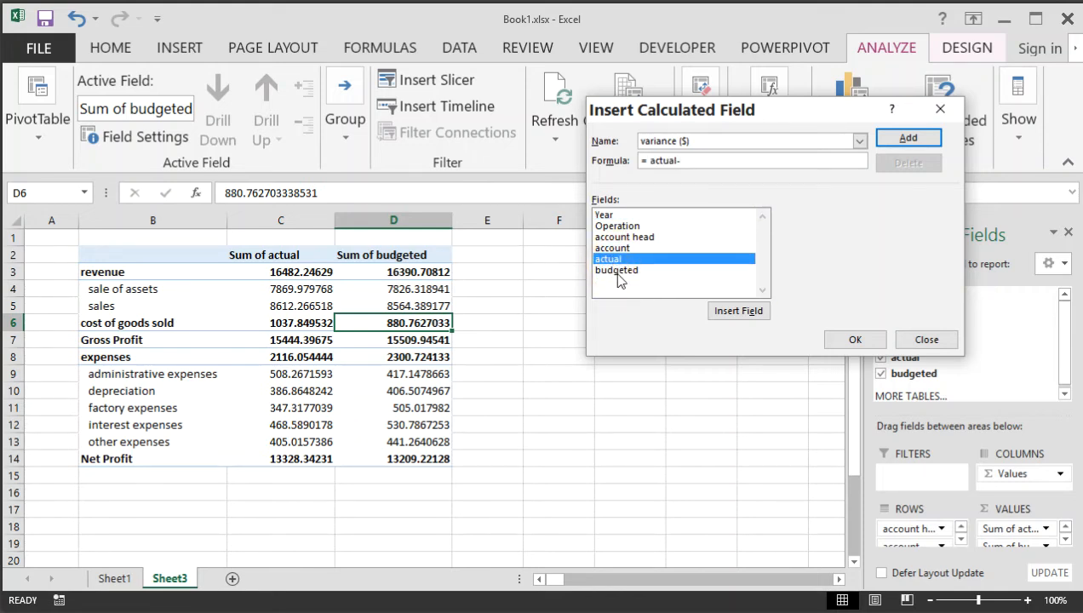
pyautogui.click(618, 271)
pyautogui.doubleClick(616, 271)
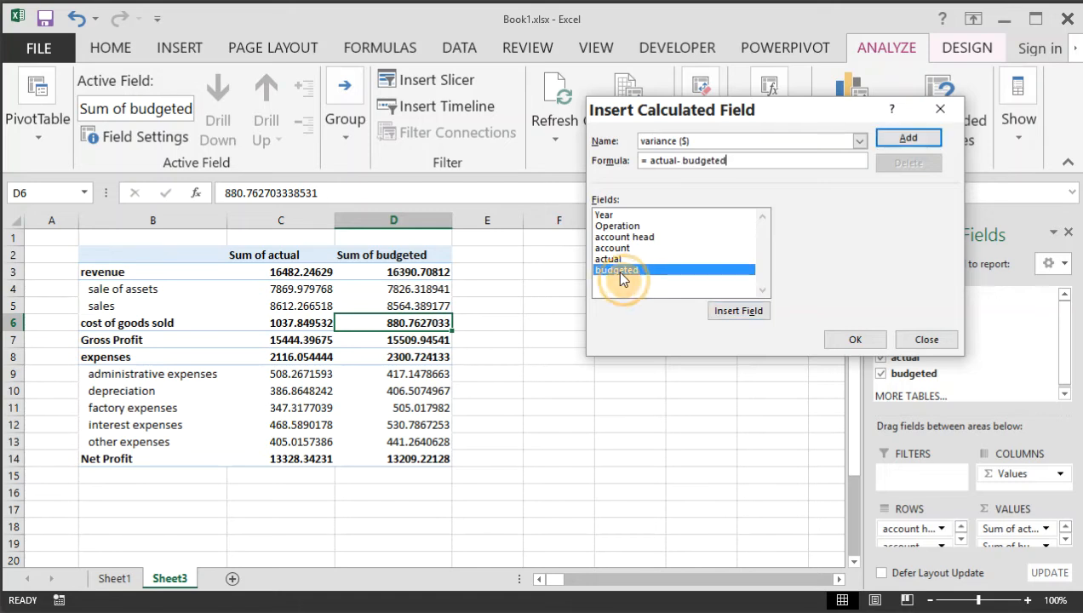
pyautogui.click(854, 339)
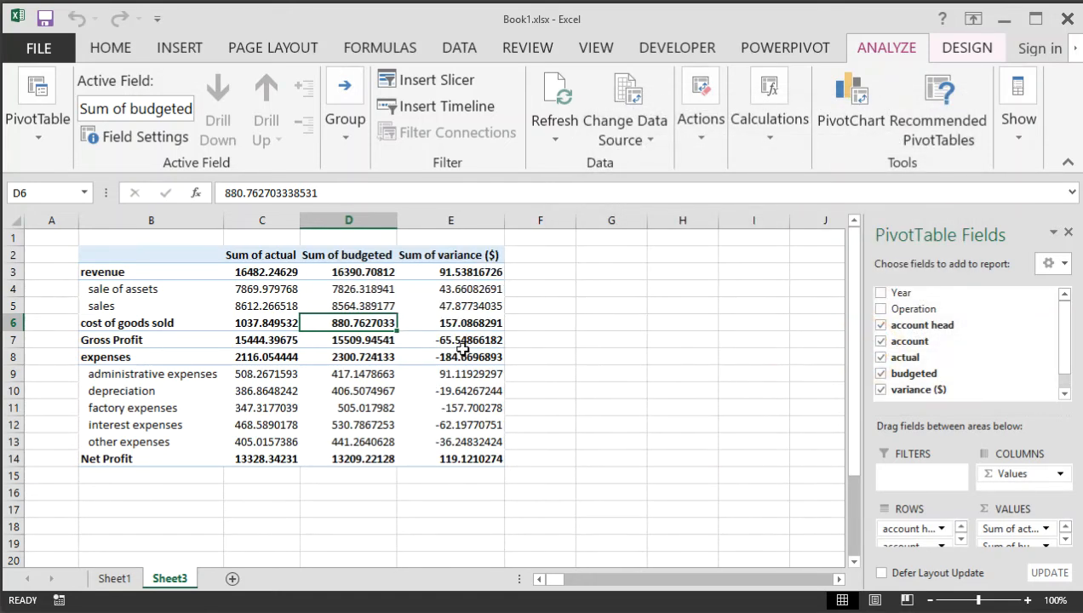
pyautogui.click(550, 259)
# Start another calculated field for the PivotTable and name it variance (%).
pyautogui.click(453, 306)
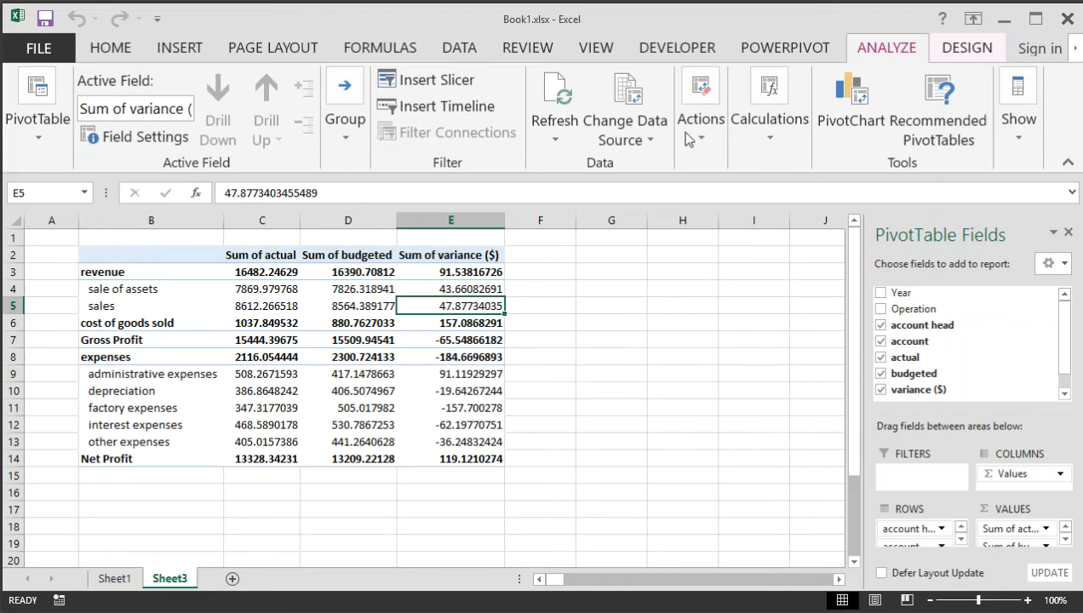
pyautogui.click(886, 47)
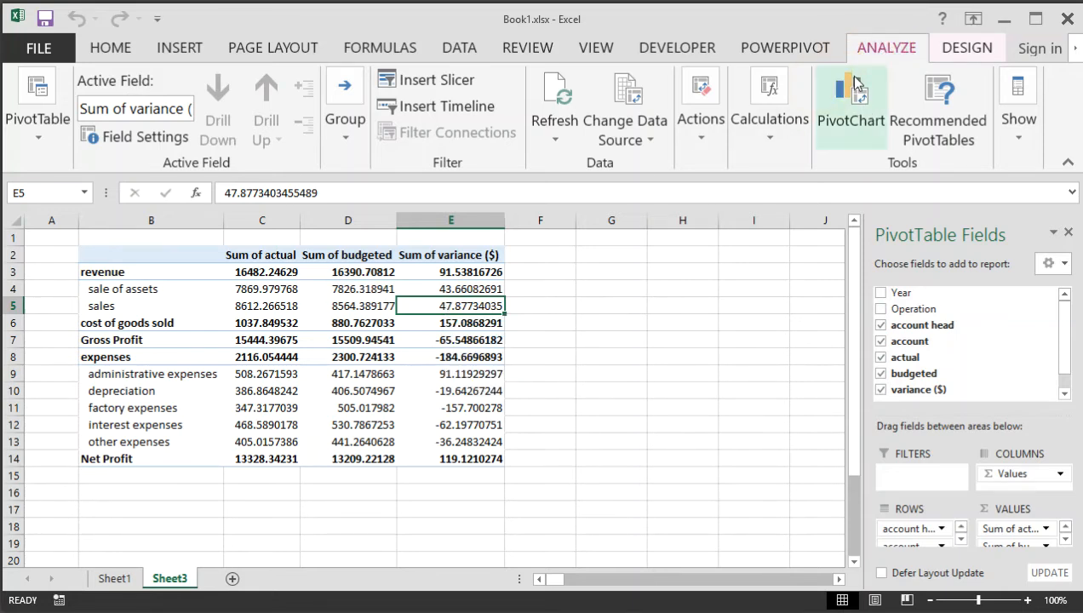
pyautogui.click(766, 123)
pyautogui.click(745, 221)
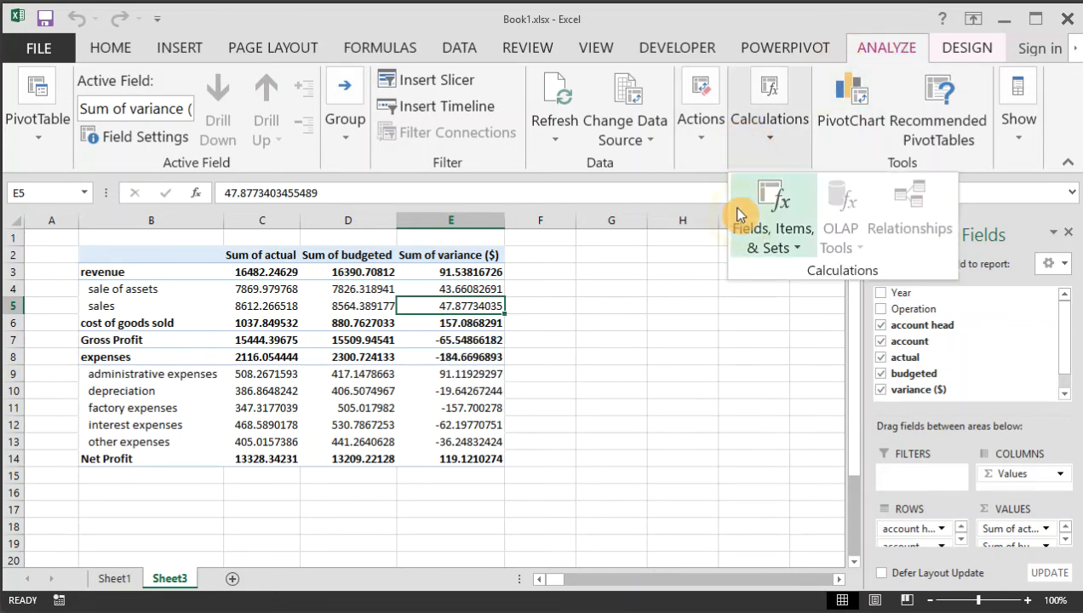
pyautogui.click(779, 276)
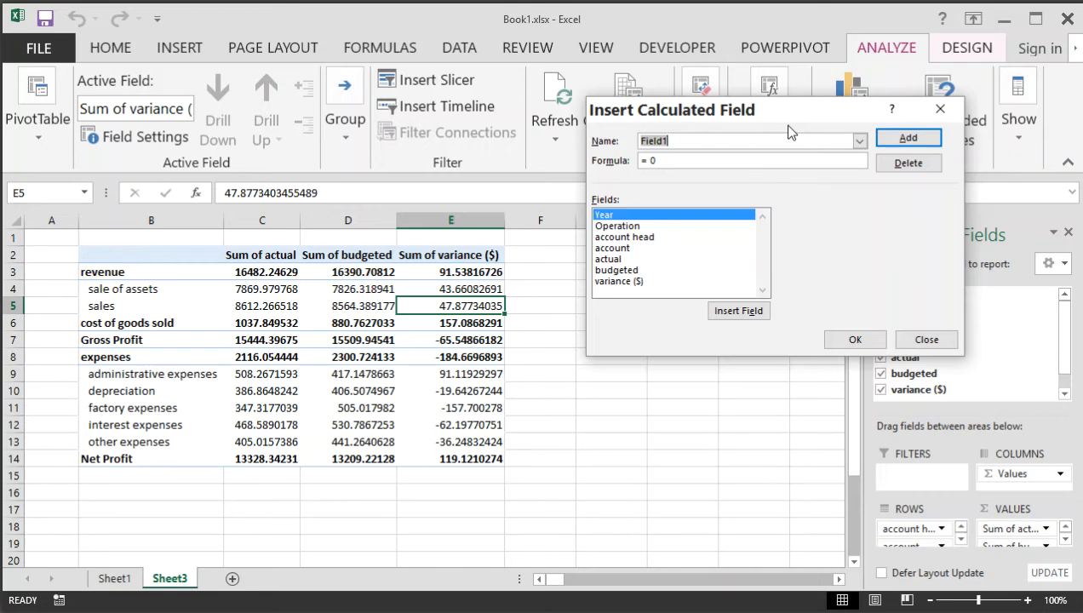
pyautogui.write('variance (%')
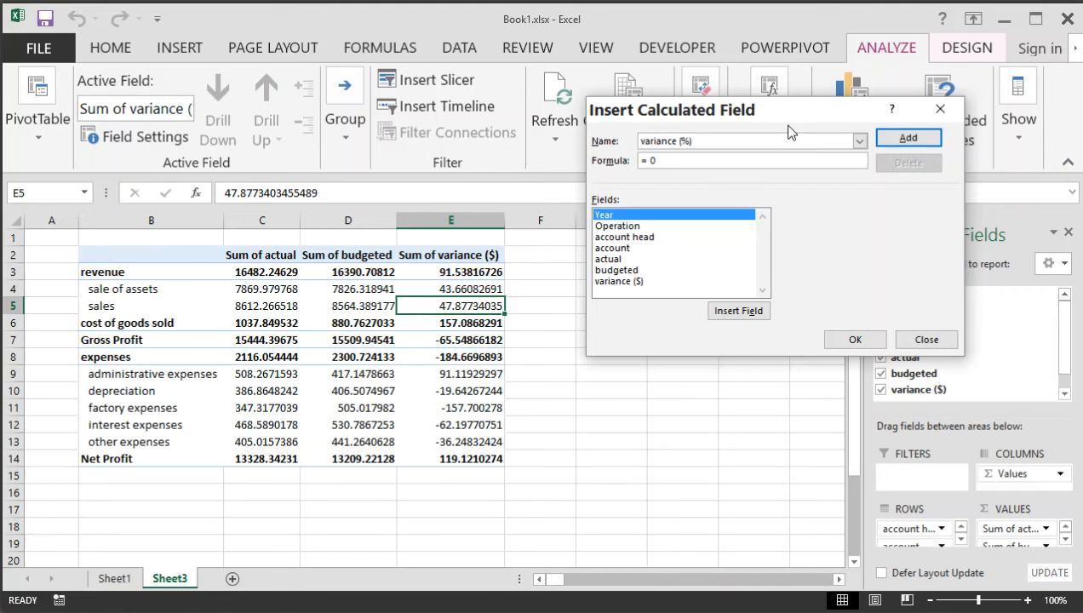
# Set the variance (%) formula to variance ($) divided by budgeted and insert the field into the PivotTable.
pyautogui.press('Tab')
pyautogui.press('End')
pyautogui.click(609, 282)
pyautogui.doubleClick(609, 282)
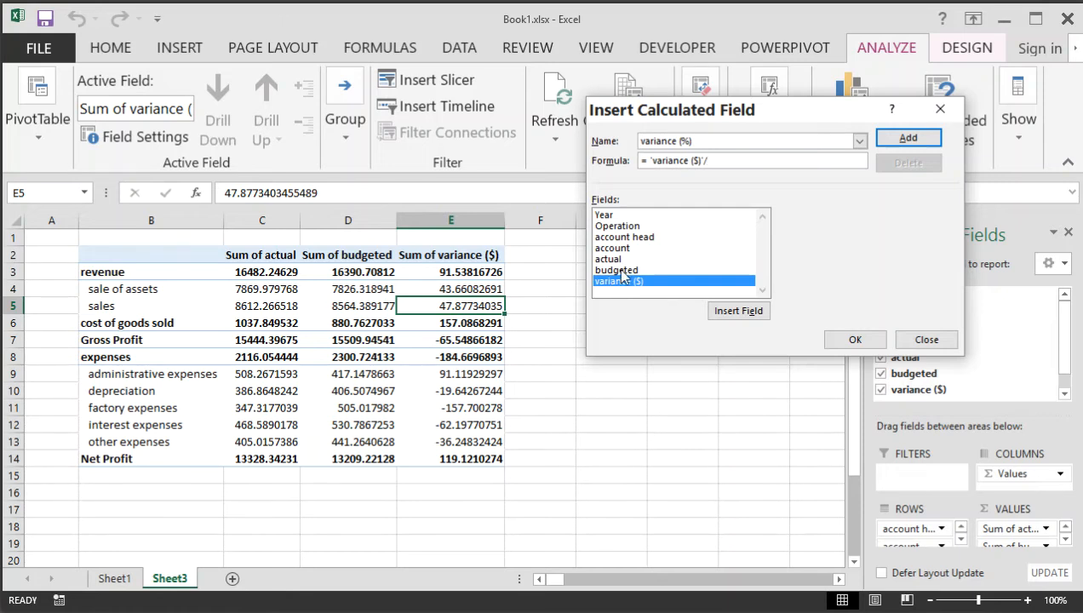
pyautogui.click(620, 271)
pyautogui.doubleClick(620, 271)
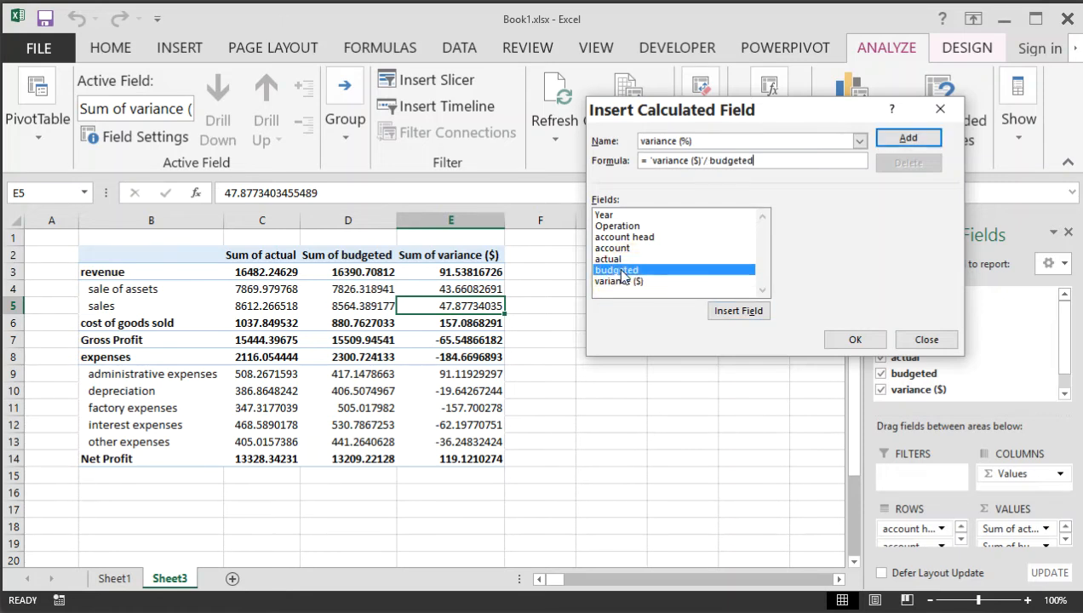
pyautogui.click(855, 339)
pyautogui.click(696, 328)
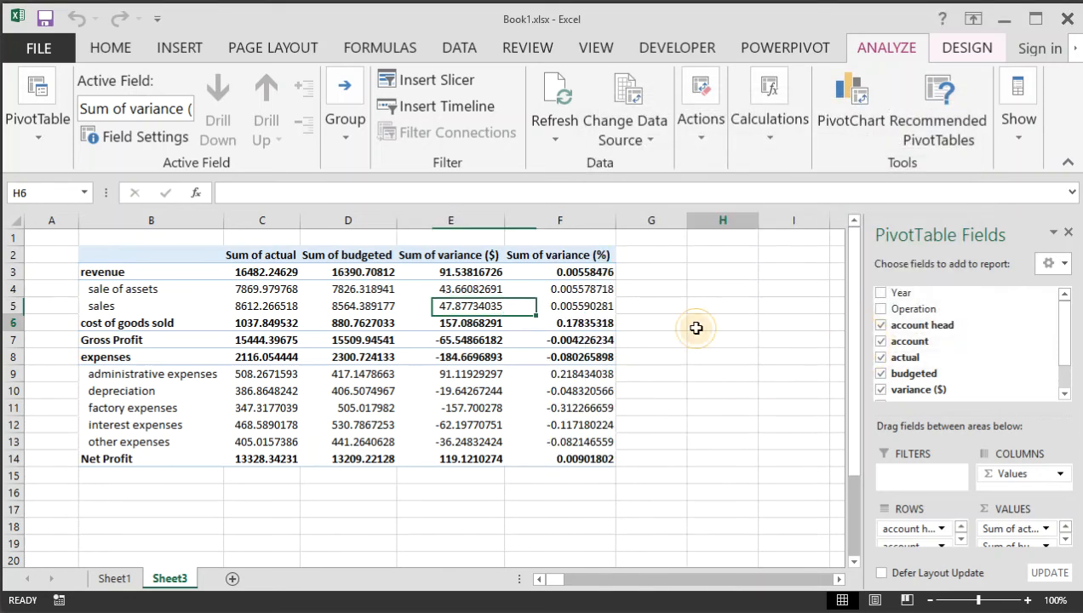
pyautogui.scroll(-2, 720, 517)
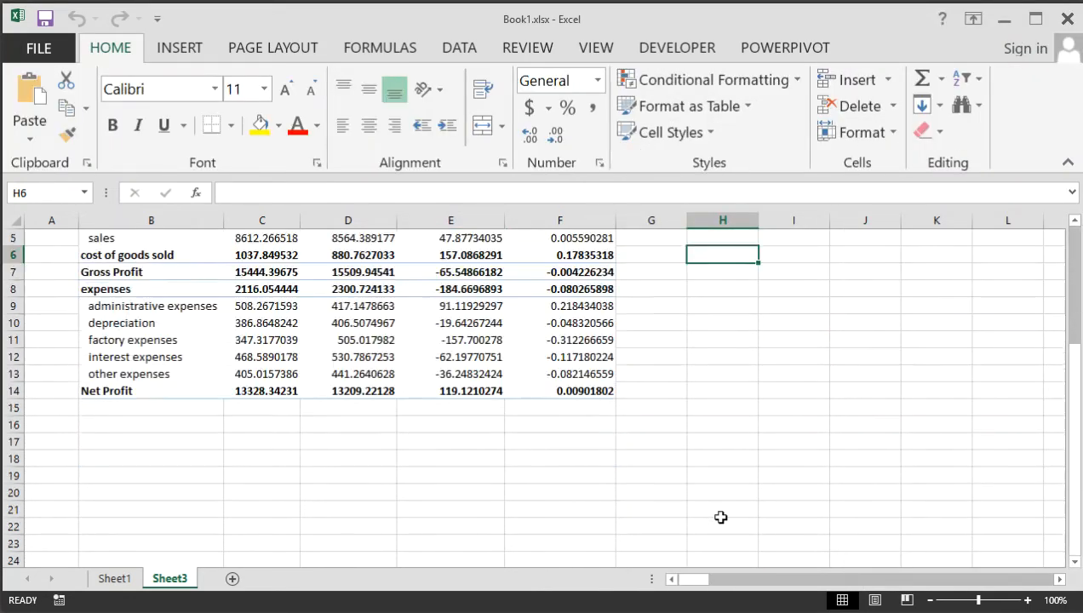
# Format the actual, budgeted and variance ($) values in the PivotTable as Currency with the $ symbol and 0 decimal places.
pyautogui.scroll(2, 721, 517)
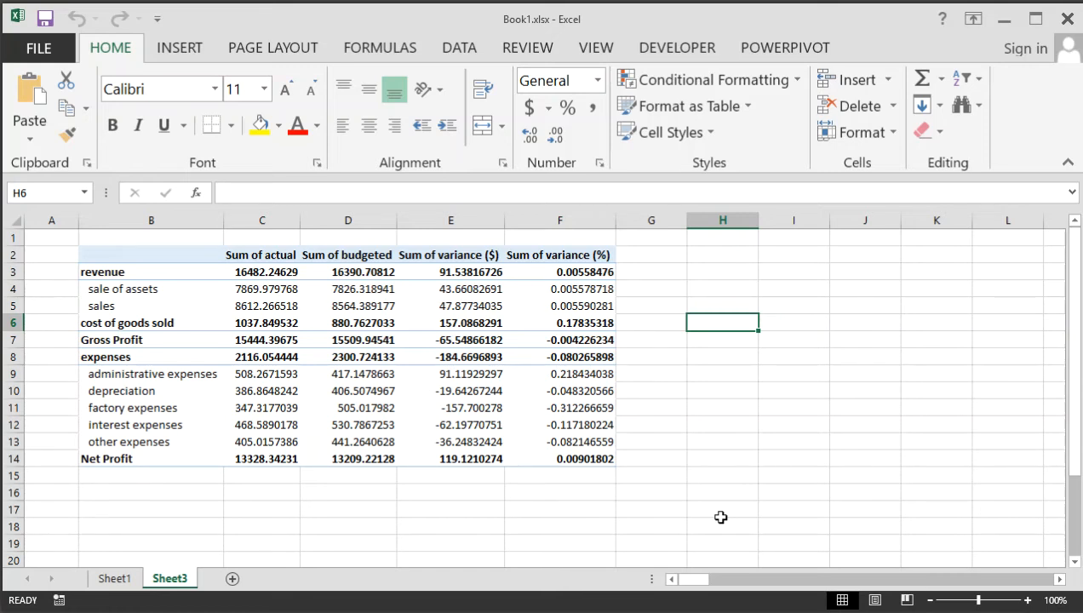
pyautogui.click(252, 271)
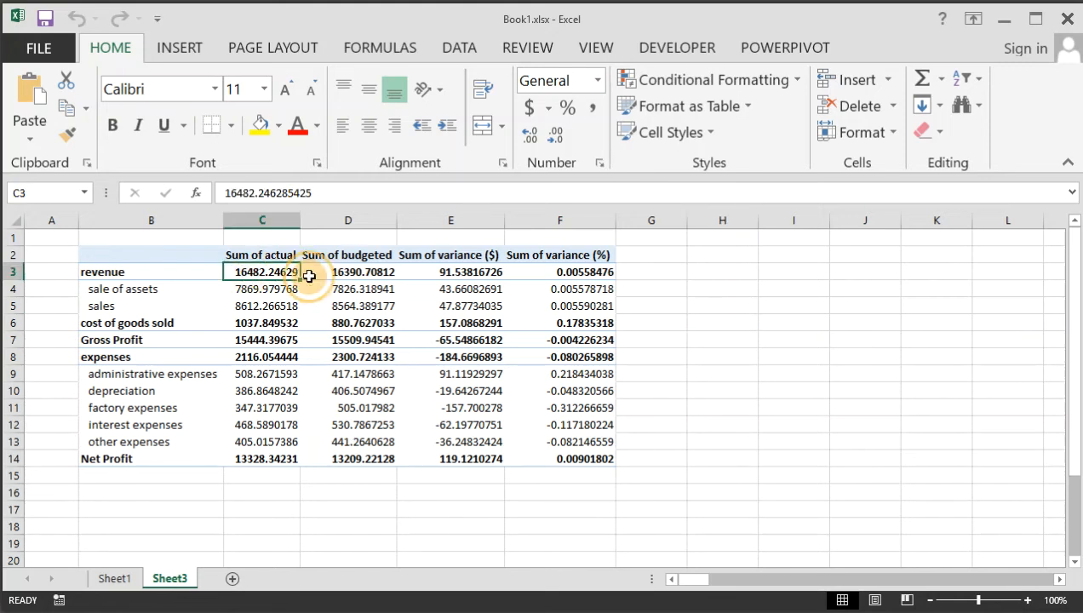
pyautogui.moveTo(309, 276); pyautogui.dragTo(452, 458)
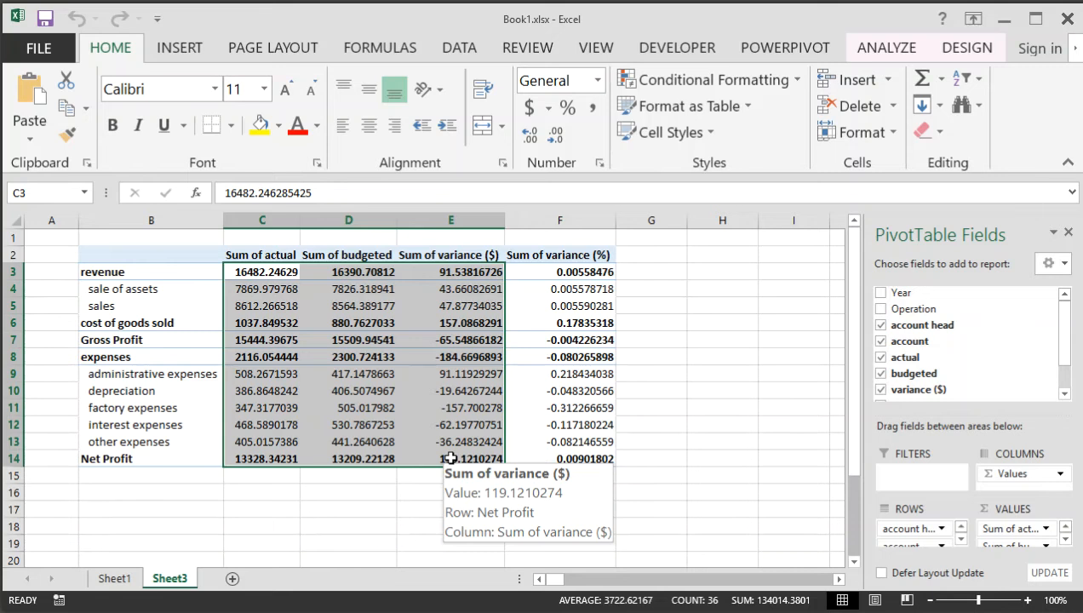
pyautogui.rightClick(303, 364)
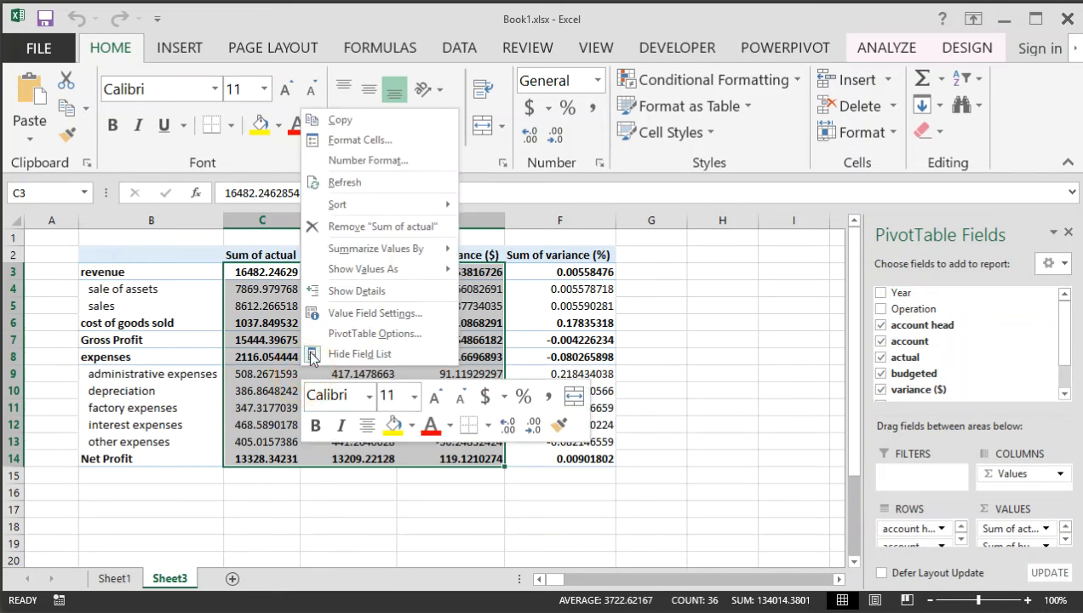
pyautogui.click(384, 140)
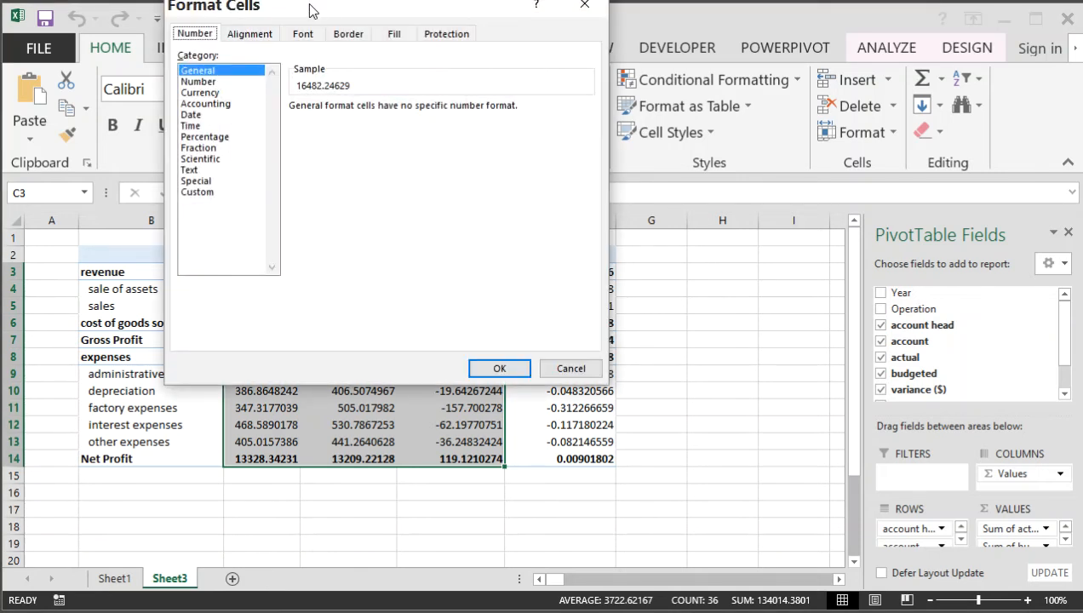
pyautogui.moveTo(309, 9); pyautogui.dragTo(425, 116)
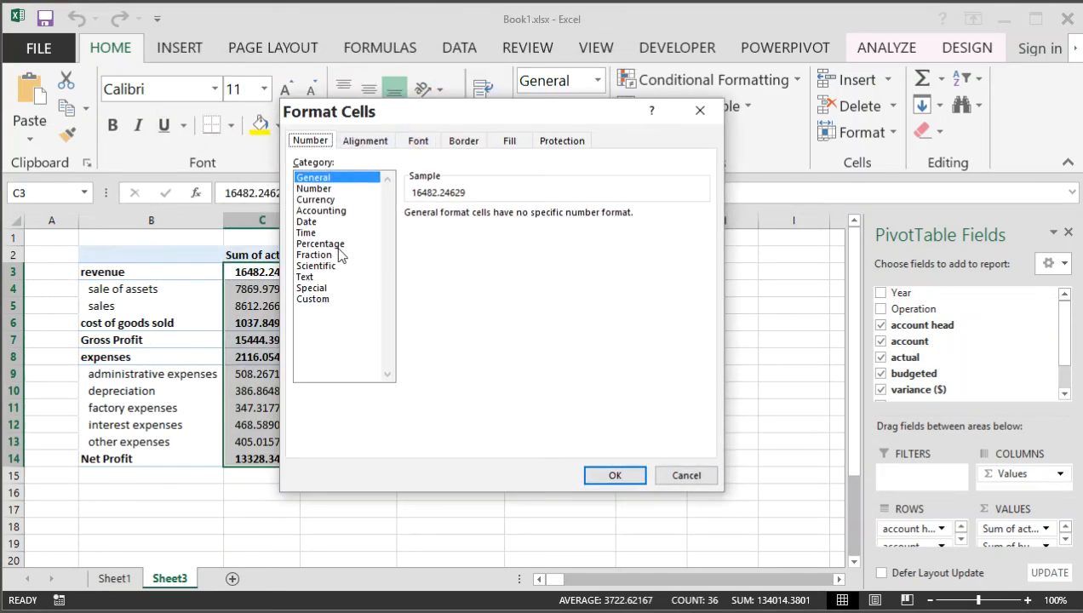
pyautogui.click(321, 200)
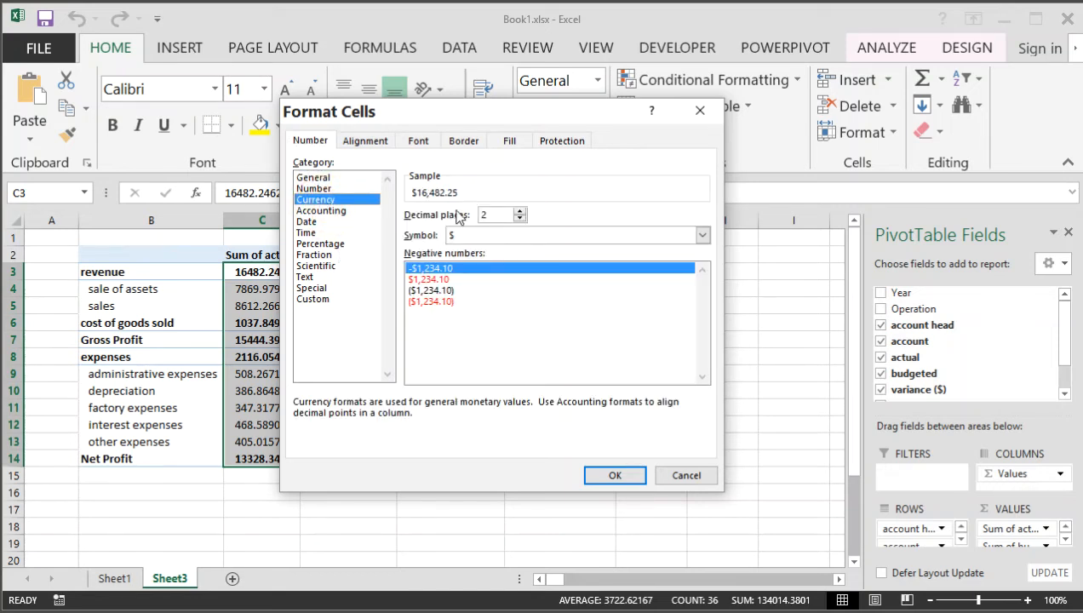
pyautogui.doubleClick(520, 219)
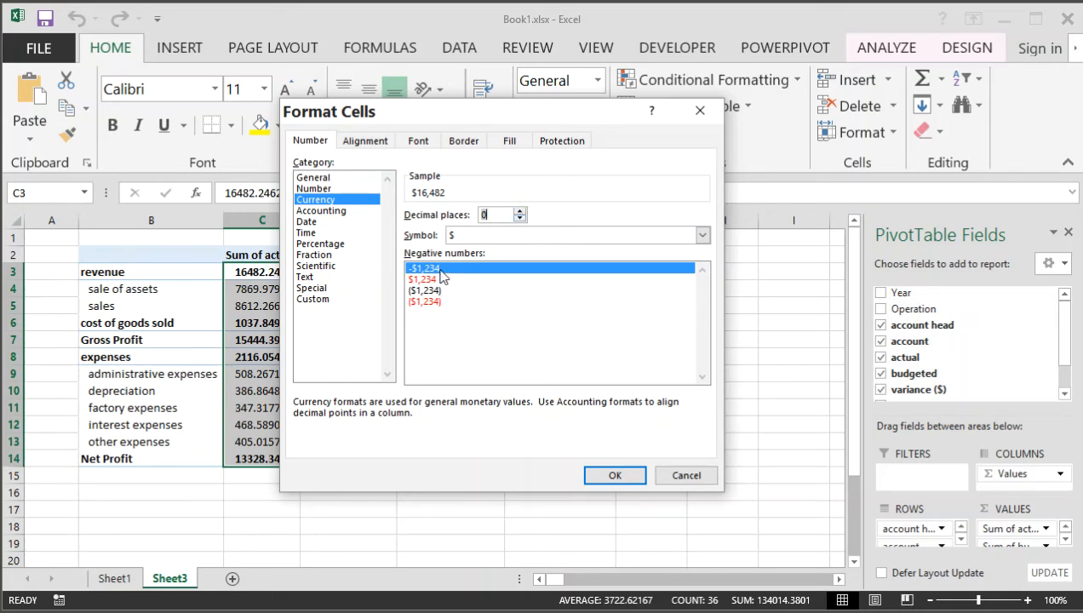
pyautogui.click(621, 475)
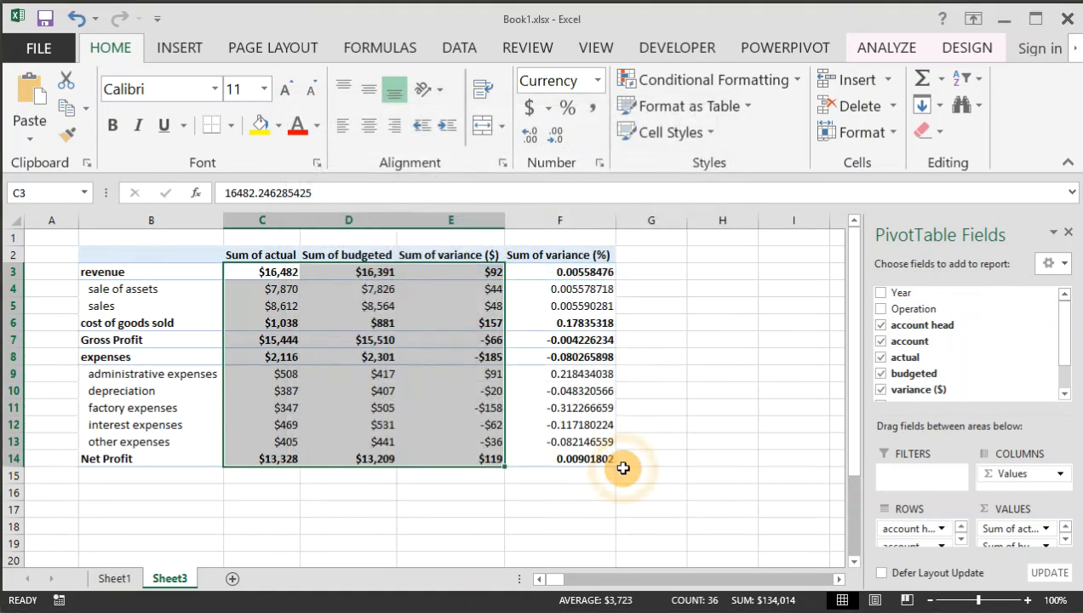
pyautogui.click(419, 410)
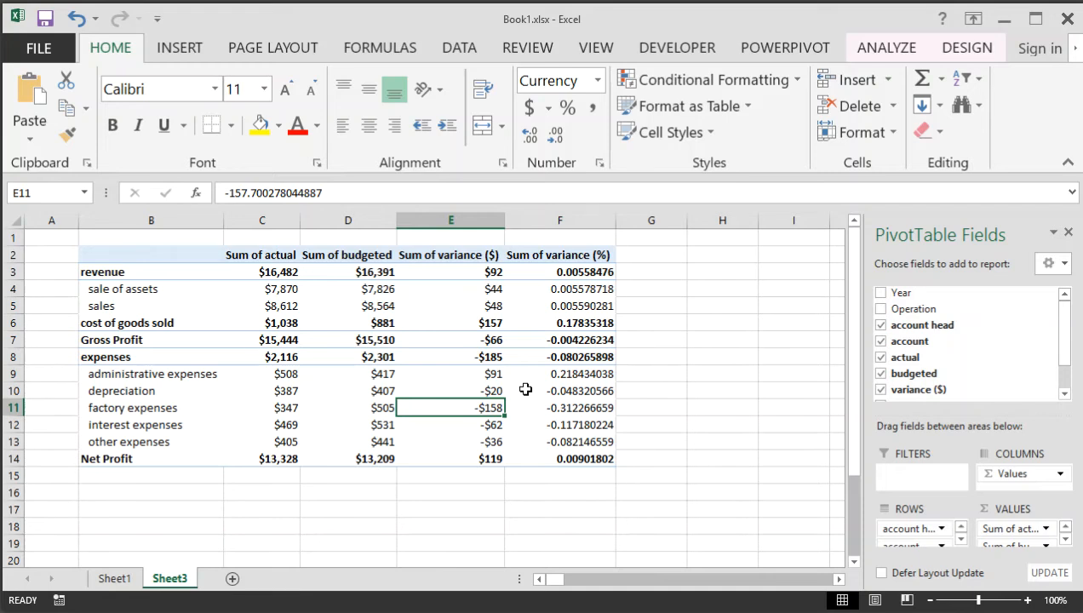
pyautogui.click(467, 489)
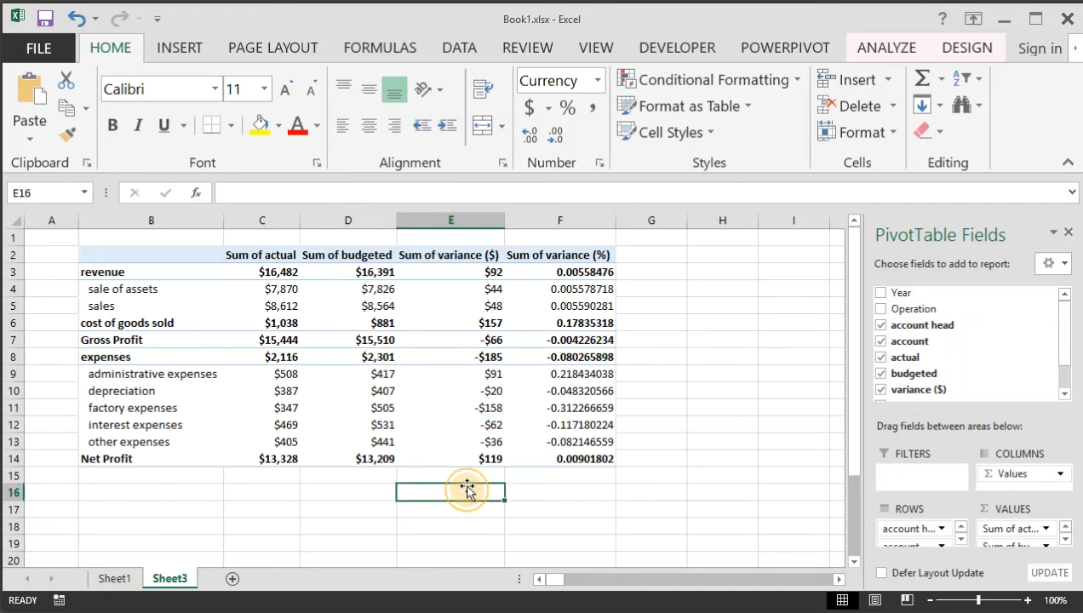
# Format the variance (%) values in the PivotTable as percentages with two decimal places.
pyautogui.moveTo(588, 272); pyautogui.dragTo(580, 459)
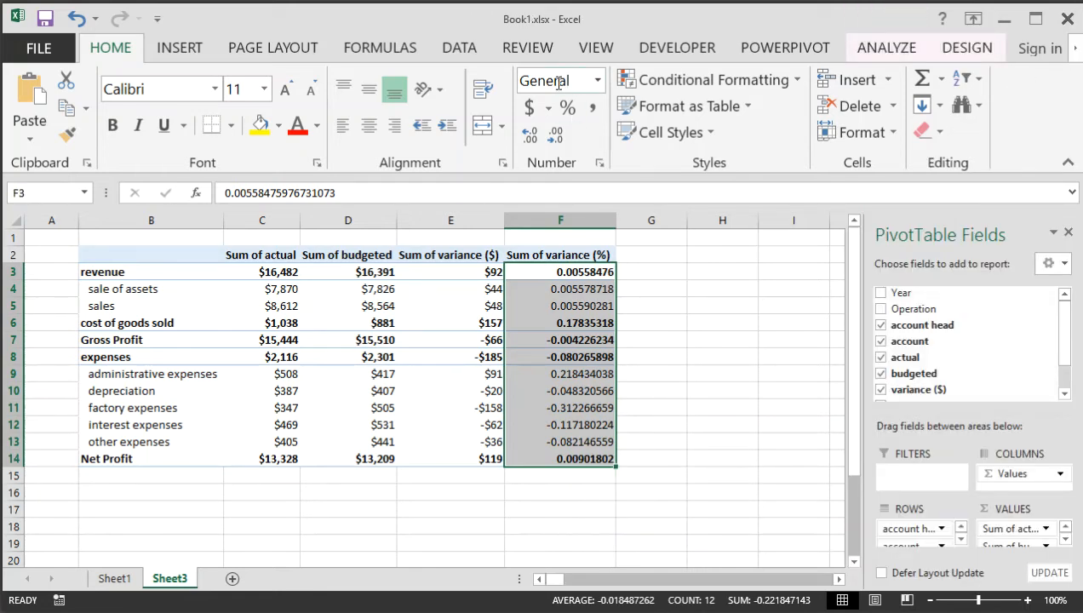
pyautogui.click(568, 111)
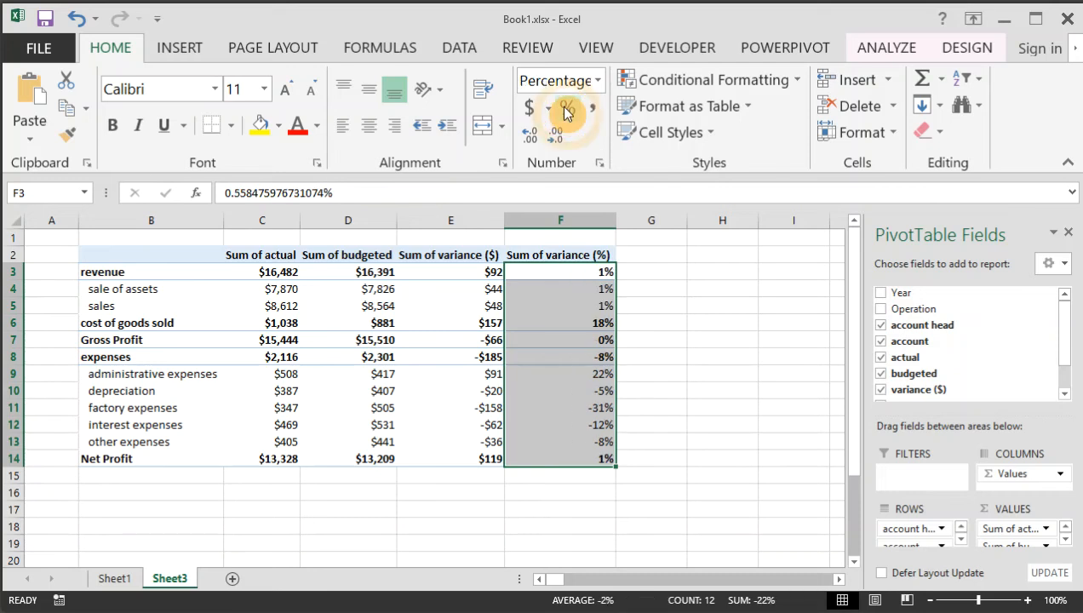
pyautogui.click(566, 141)
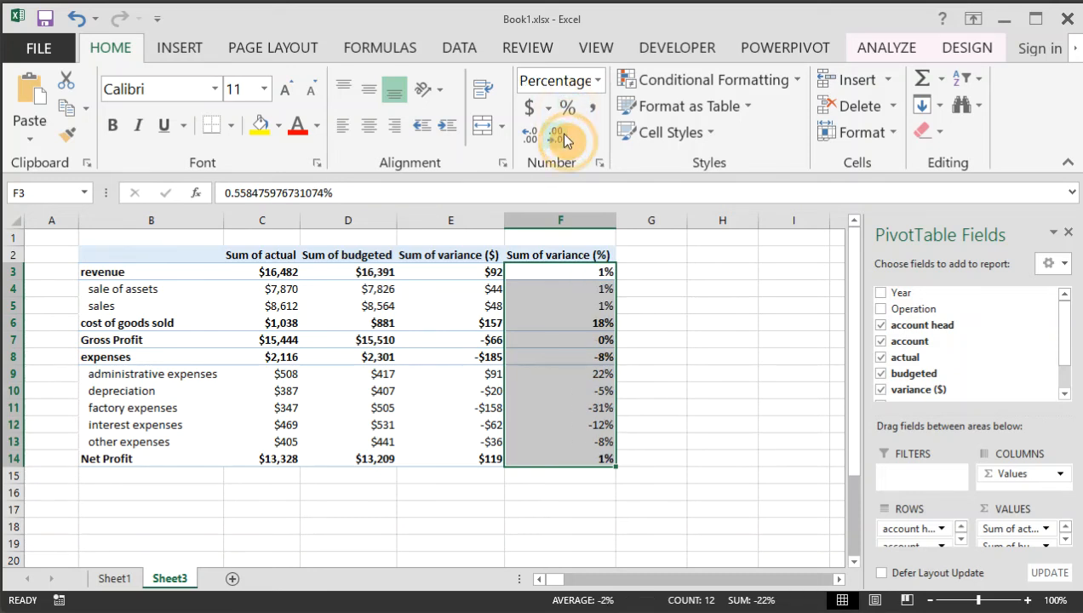
pyautogui.click(530, 138)
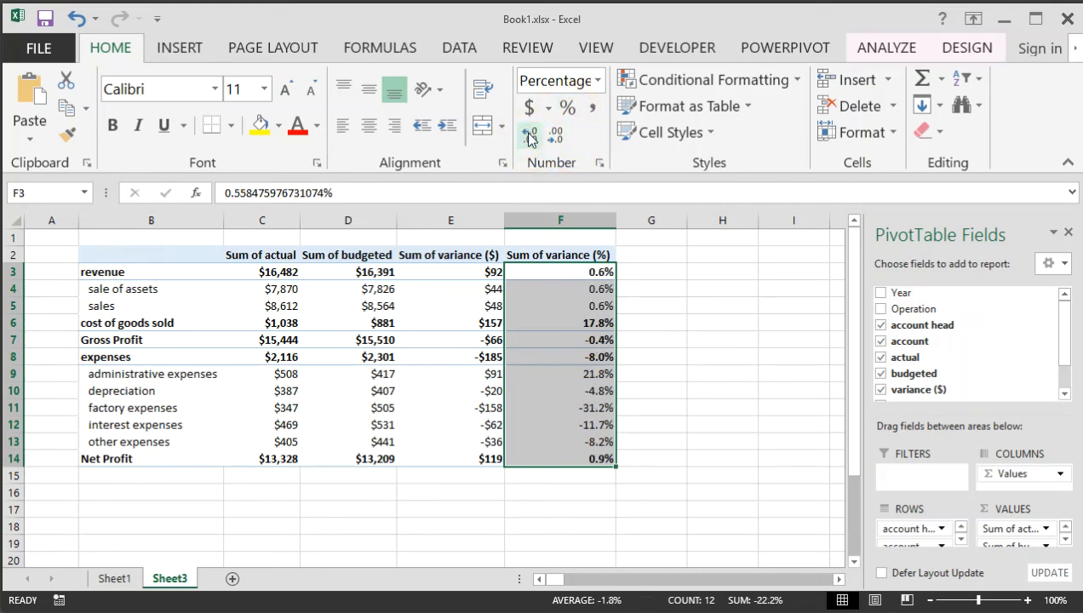
pyautogui.click(738, 424)
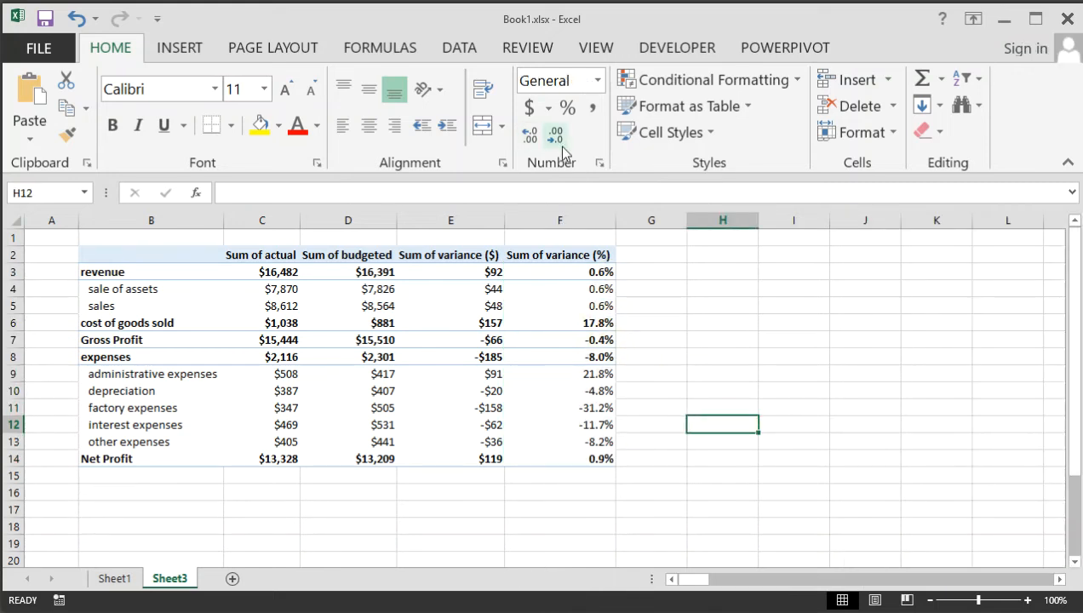
pyautogui.moveTo(586, 272); pyautogui.dragTo(588, 454)
pyautogui.click(530, 135)
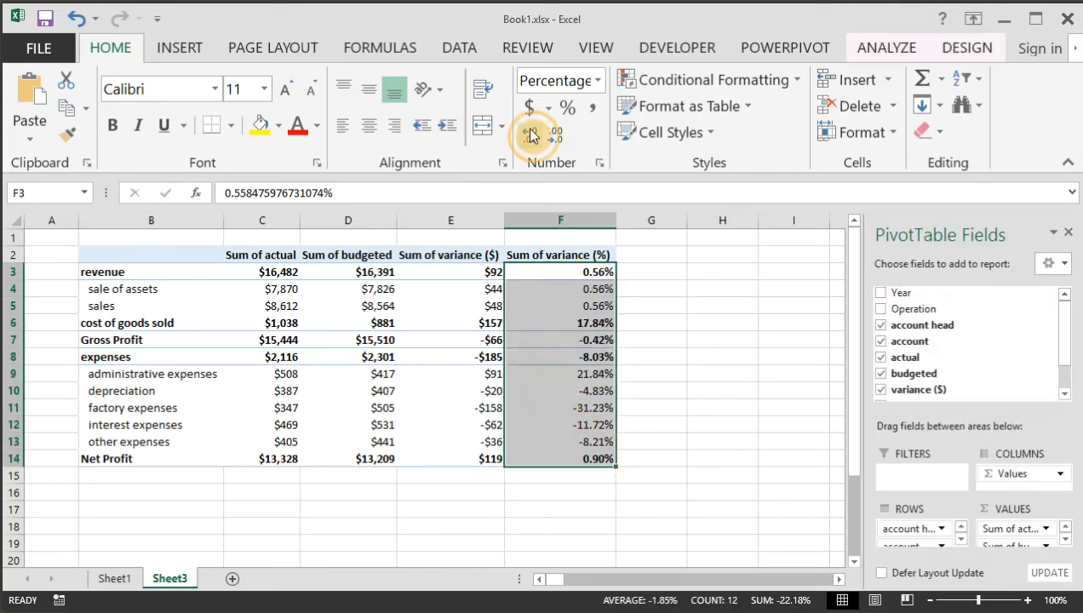
pyautogui.click(697, 371)
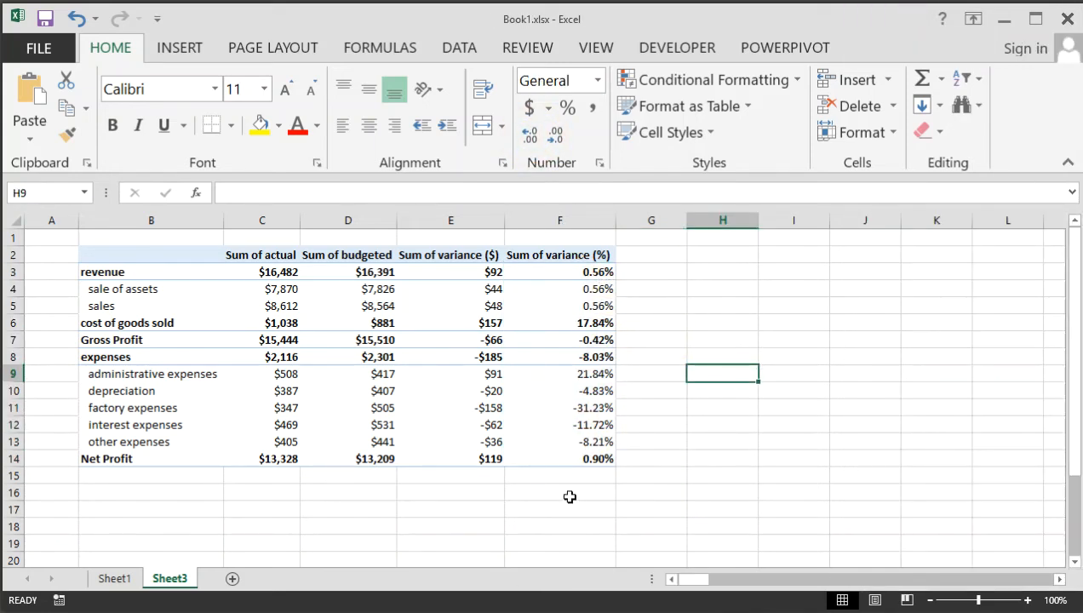
# Try different horizontal alignments on the actual, budgeted and variance ($) values and leave them right-aligned.
pyautogui.scroll(-3, 618, 509)
pyautogui.scroll(3, 618, 509)
pyautogui.moveTo(266, 268); pyautogui.dragTo(476, 460)
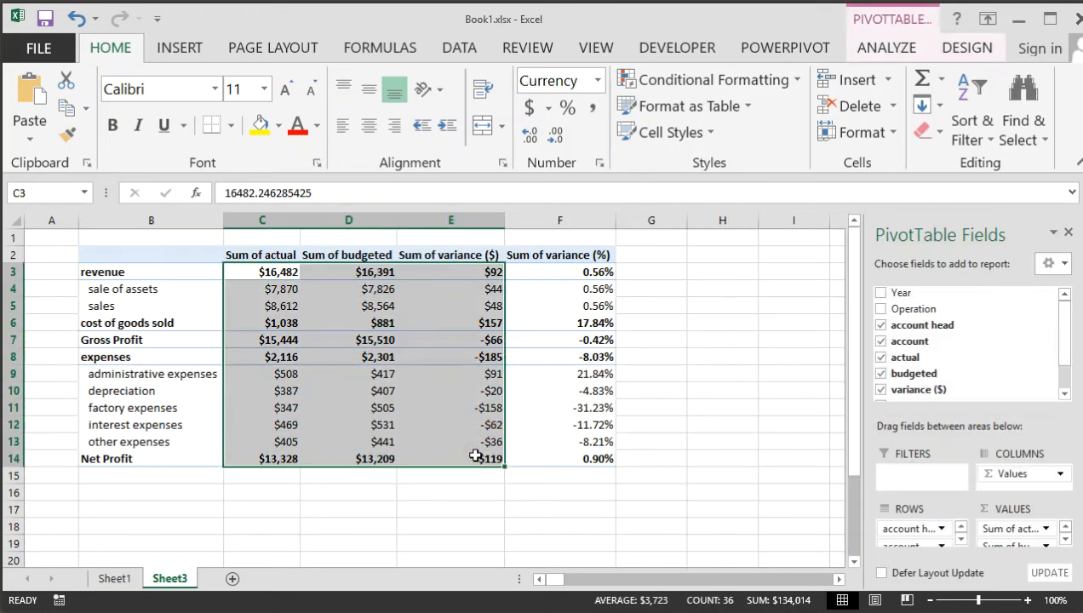
pyautogui.click(346, 127)
pyautogui.click(376, 127)
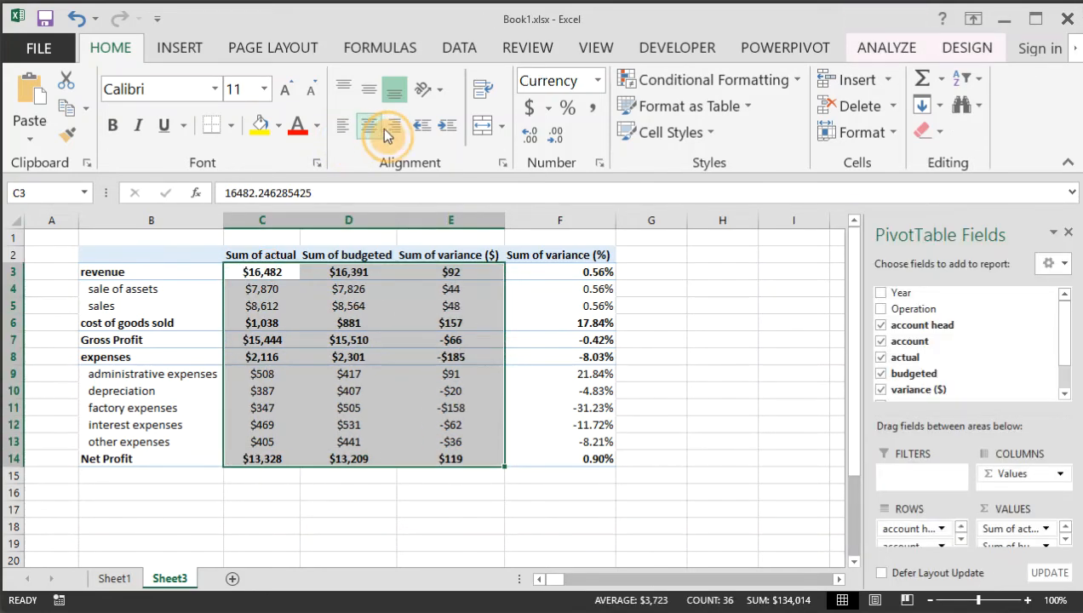
pyautogui.click(394, 127)
pyautogui.click(435, 321)
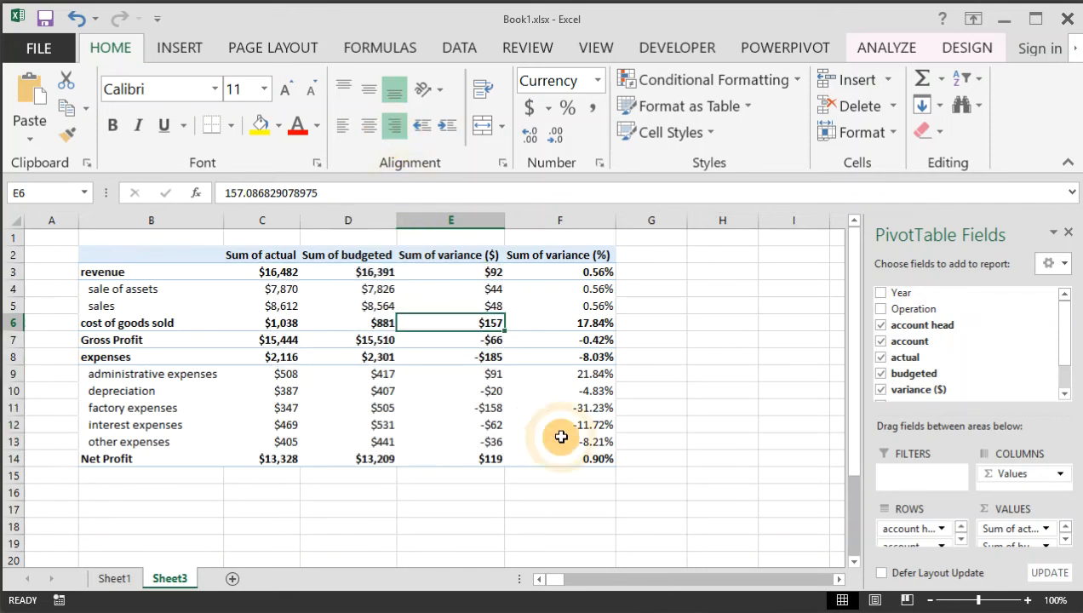
pyautogui.click(561, 437)
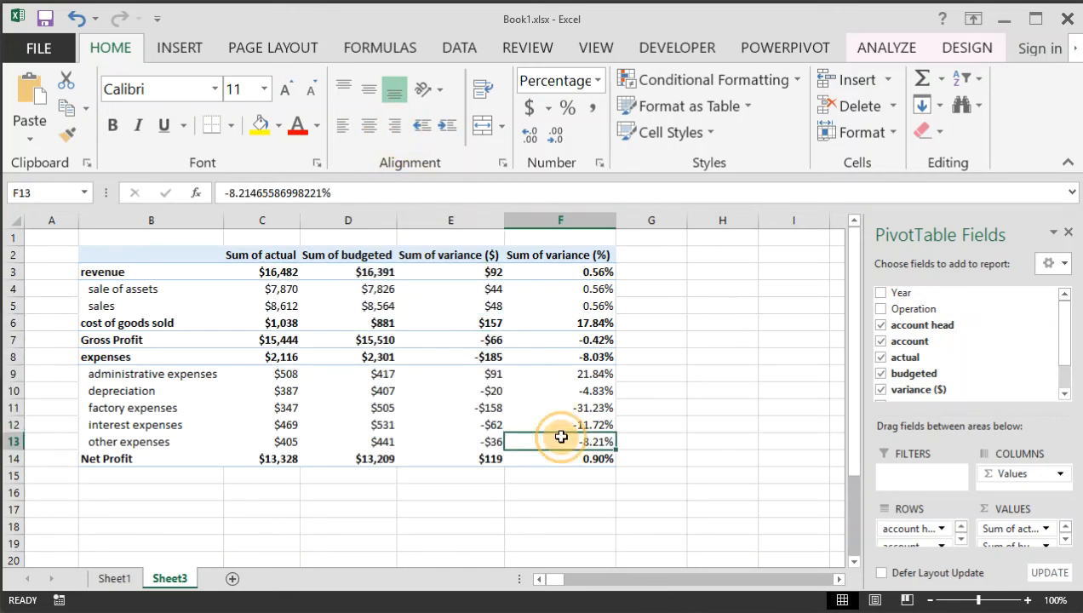
pyautogui.click(561, 509)
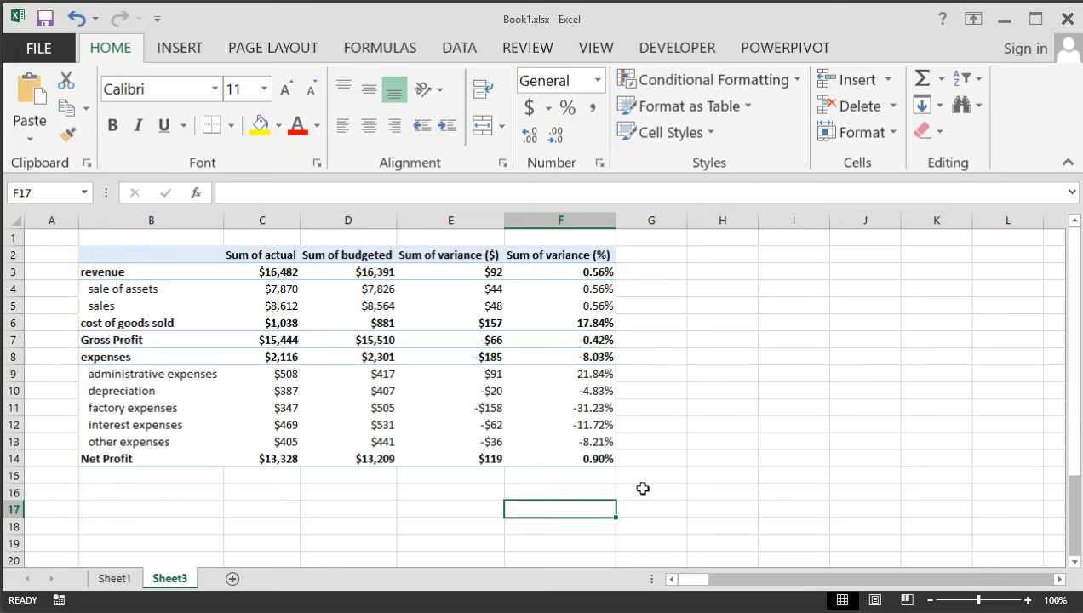
# Review the source data columns on Sheet1 and return to the PivotTable on Sheet3.
pyautogui.scroll(-3, 643, 488)
pyautogui.scroll(3, 643, 488)
pyautogui.click(118, 579)
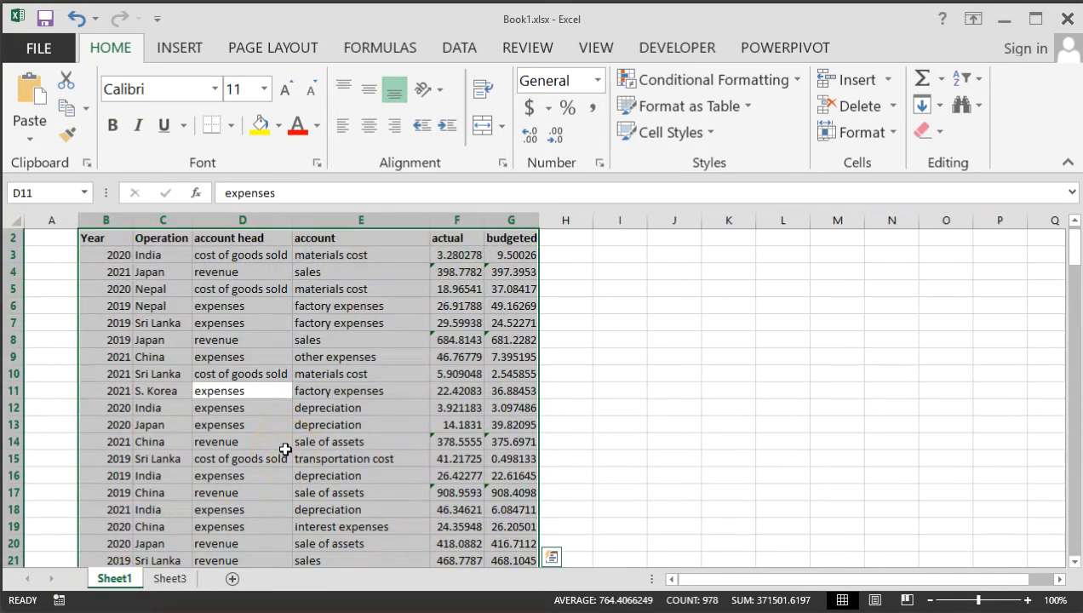
pyautogui.scroll(-1, 286, 446)
pyautogui.scroll(2, 285, 447)
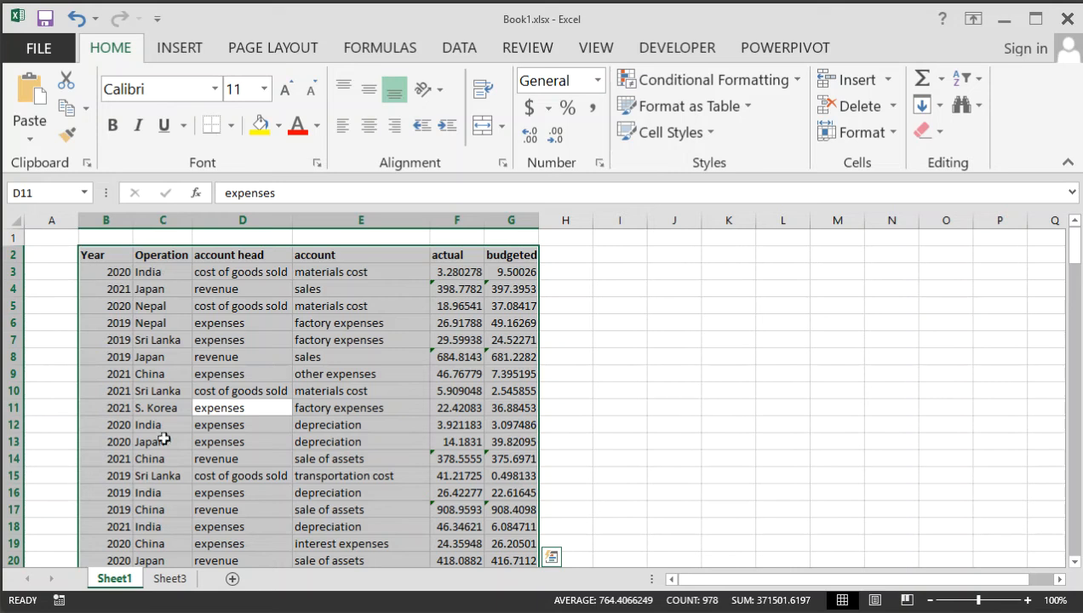
pyautogui.click(169, 579)
pyautogui.click(539, 446)
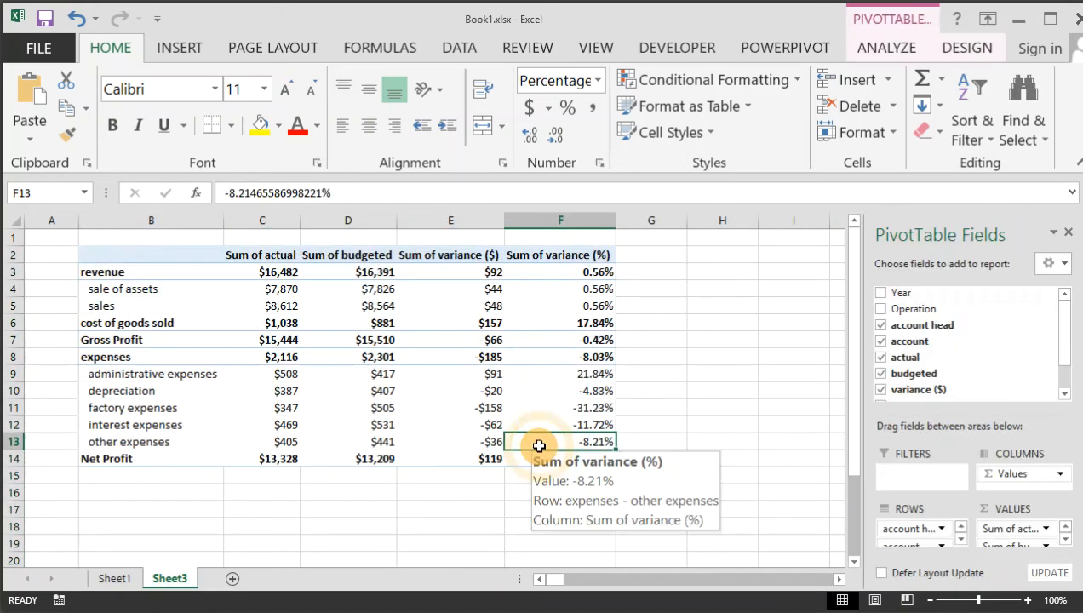
pyautogui.click(180, 50)
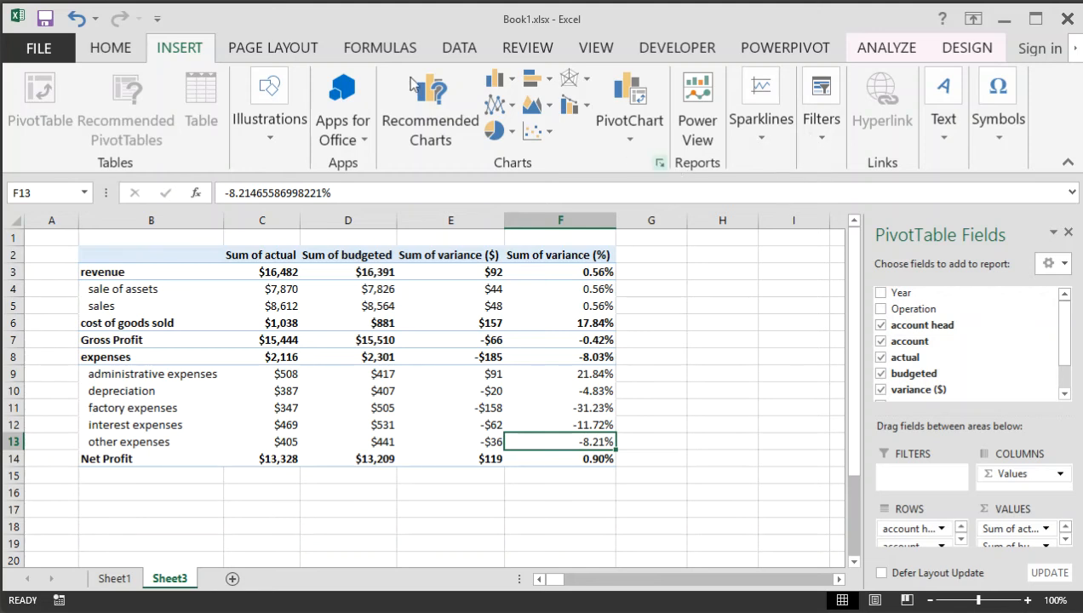
pyautogui.click(389, 356)
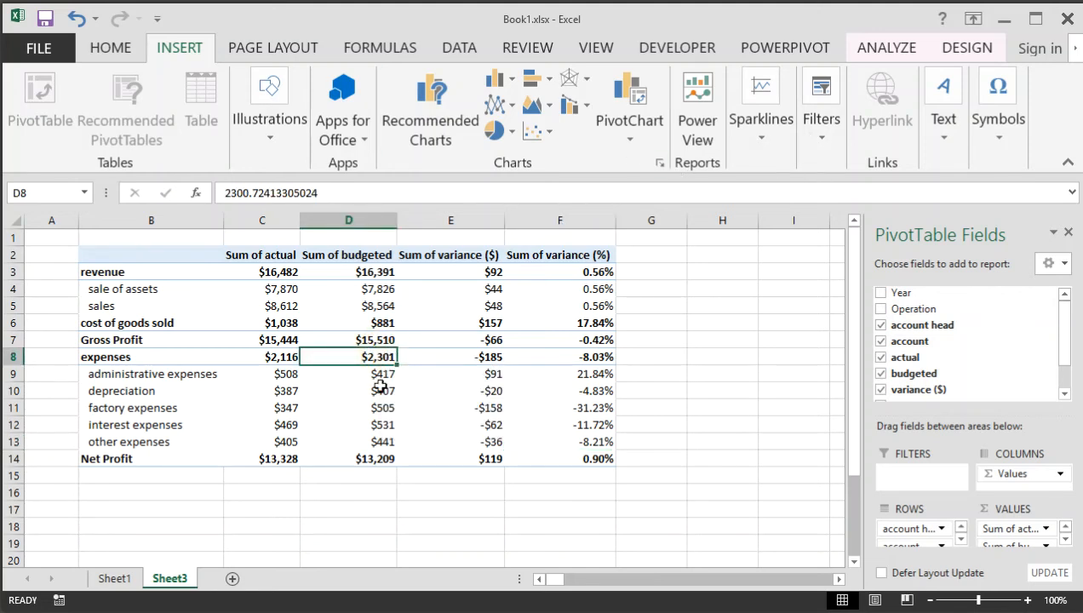
pyautogui.click(104, 49)
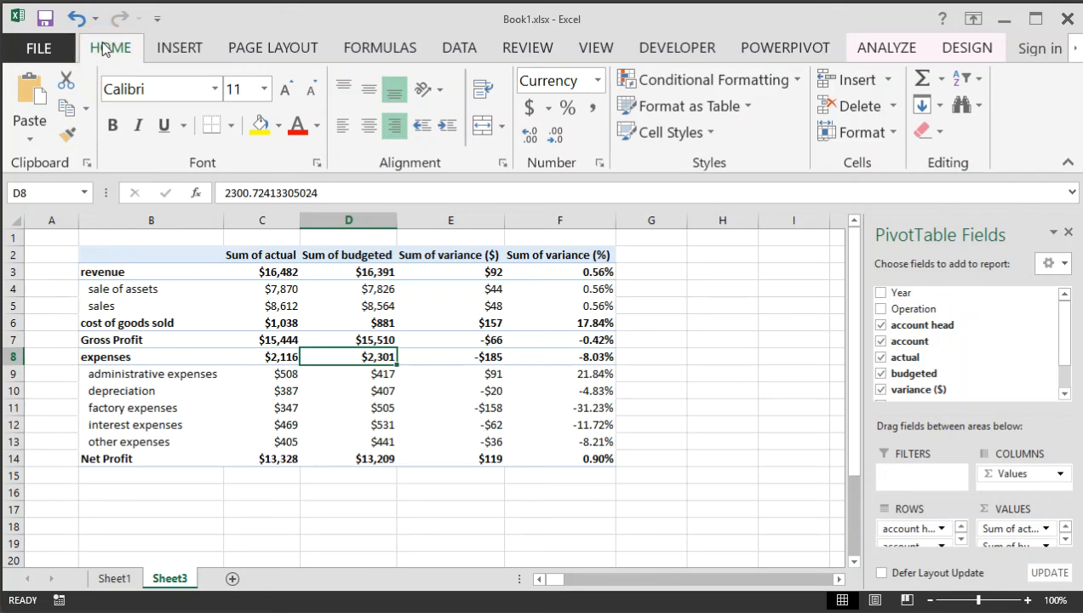
pyautogui.scroll(-1, 447, 420)
pyautogui.scroll(1, 446, 421)
# Insert slicers for the Year and Operation fields of the PivotTable.
pyautogui.click(178, 49)
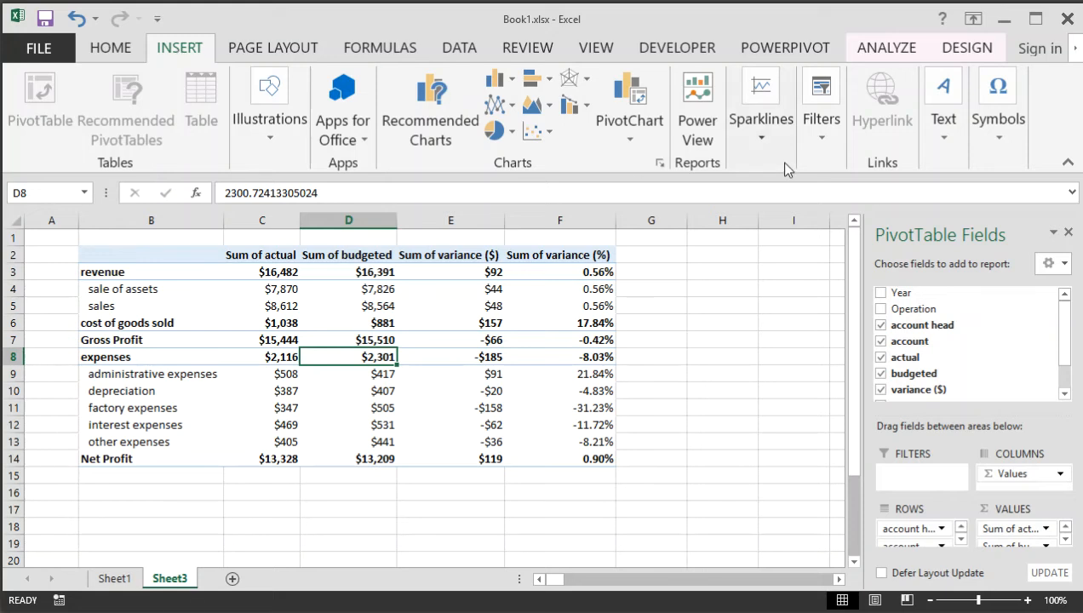
pyautogui.click(832, 146)
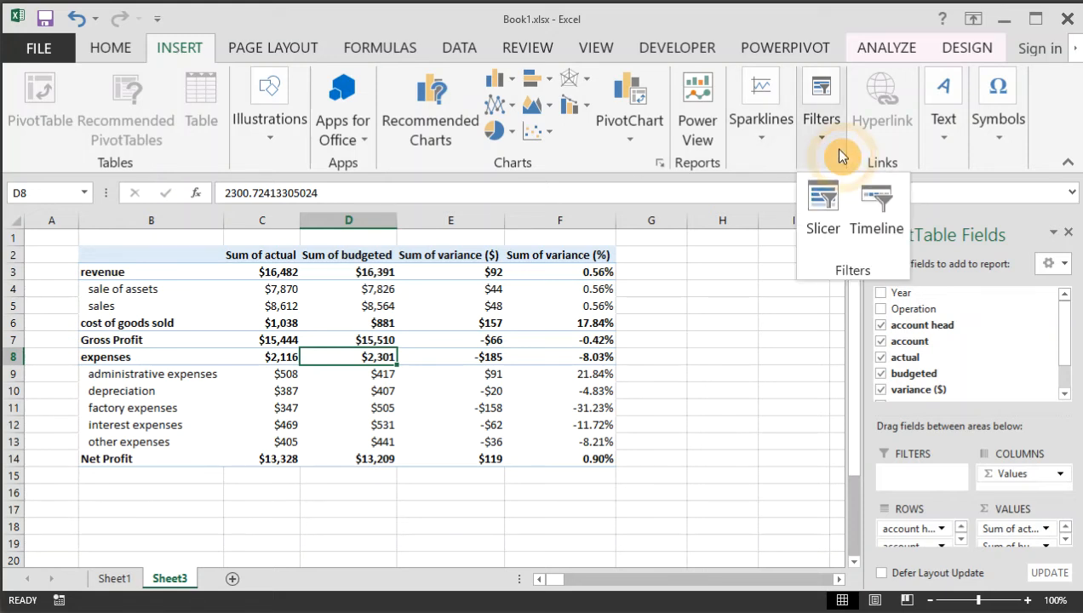
pyautogui.click(842, 225)
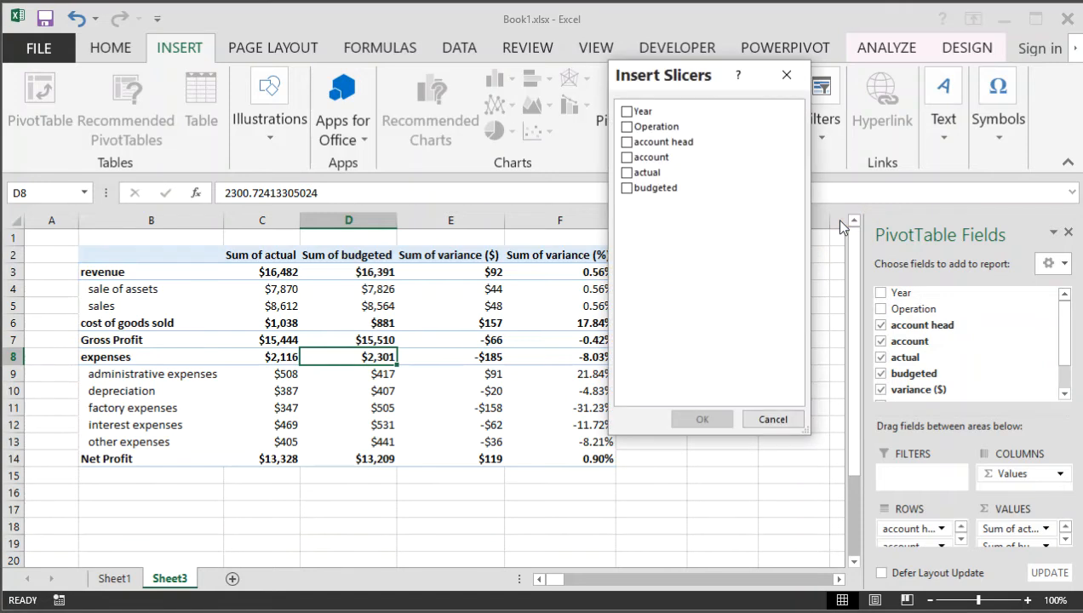
pyautogui.click(627, 110)
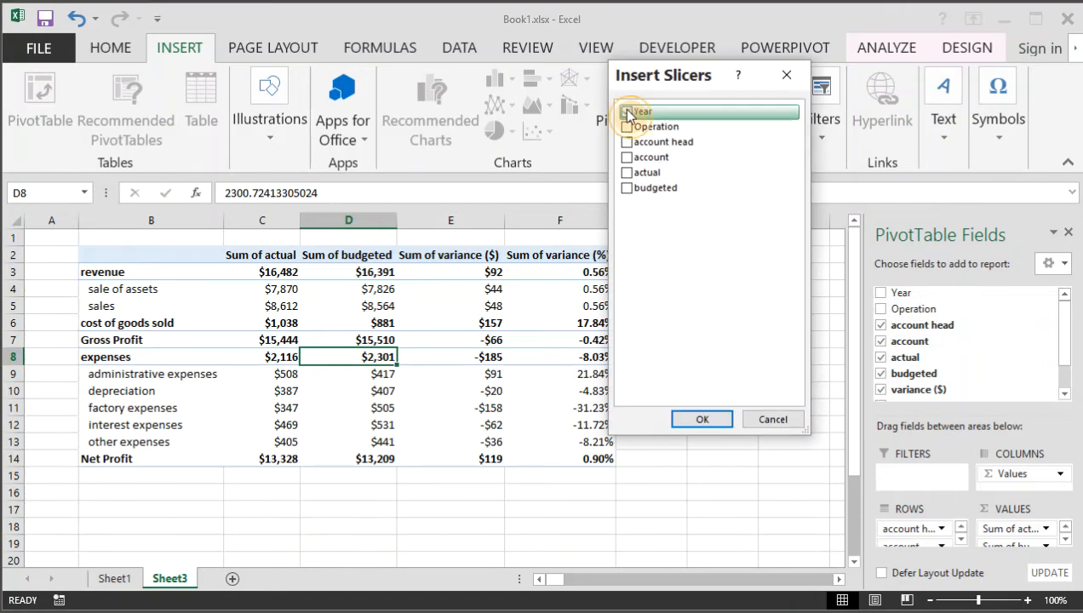
pyautogui.click(627, 128)
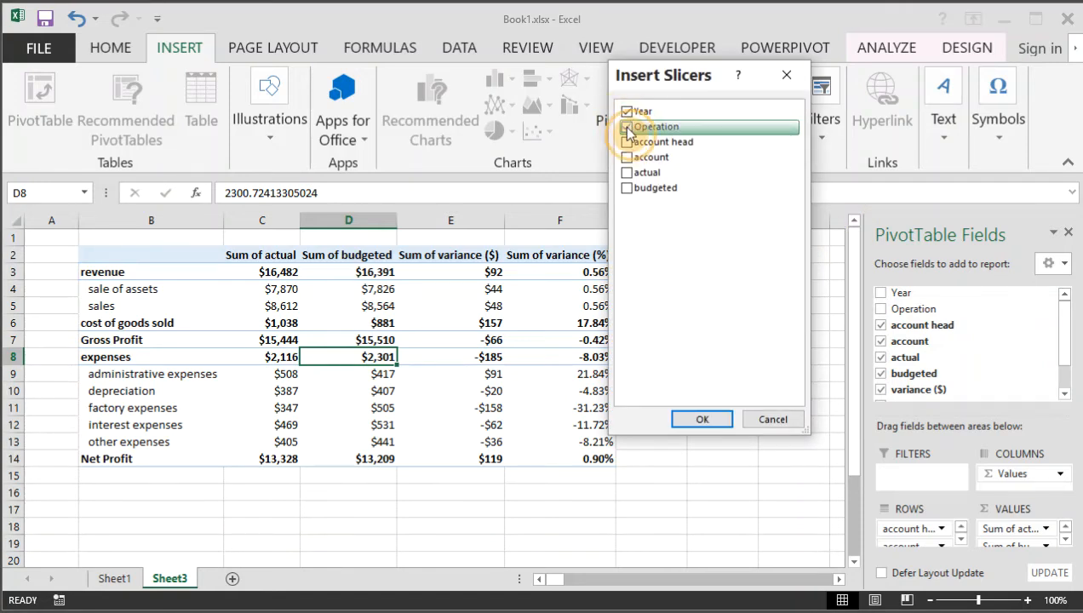
pyautogui.click(701, 420)
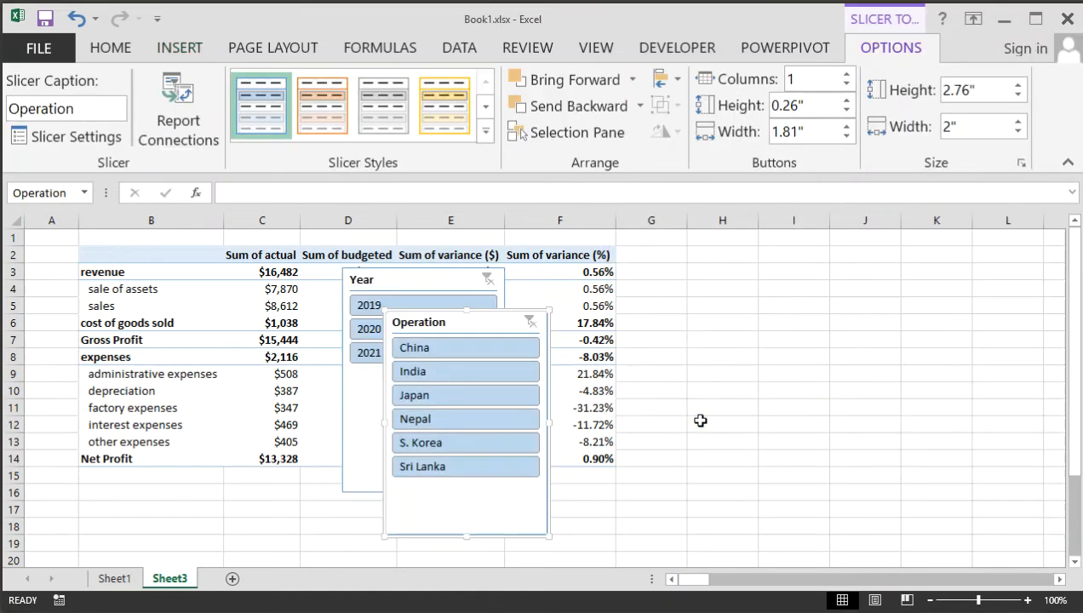
# Place the Year slicer beside the PivotTable, set it to 2 columns and shrink it to about 1.06" high.
pyautogui.moveTo(406, 286); pyautogui.dragTo(735, 264)
pyautogui.moveTo(422, 324); pyautogui.dragTo(395, 368)
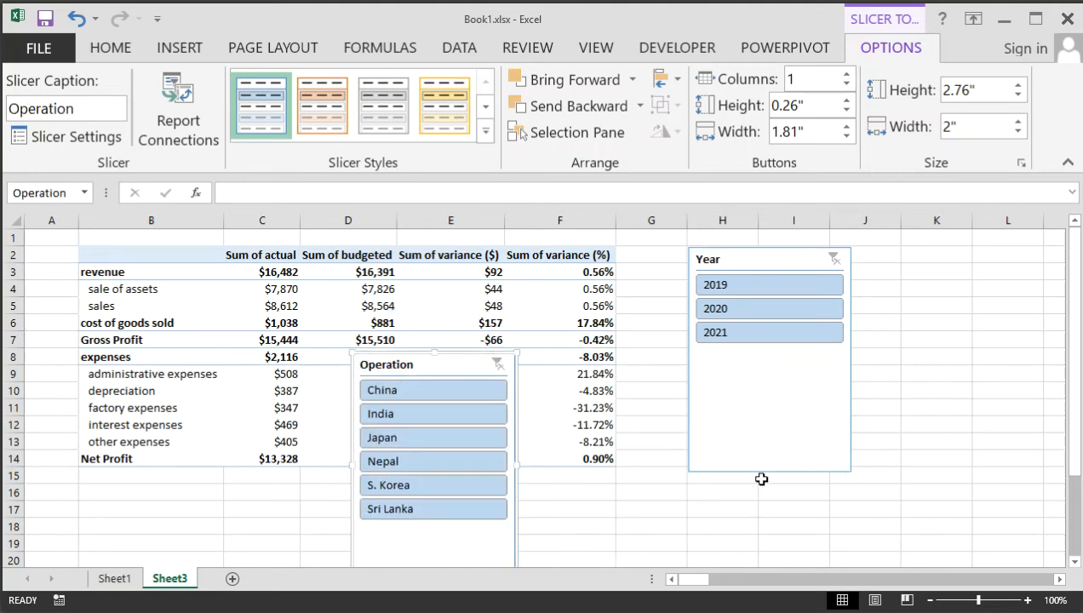
pyautogui.click(771, 477)
pyautogui.click(769, 464)
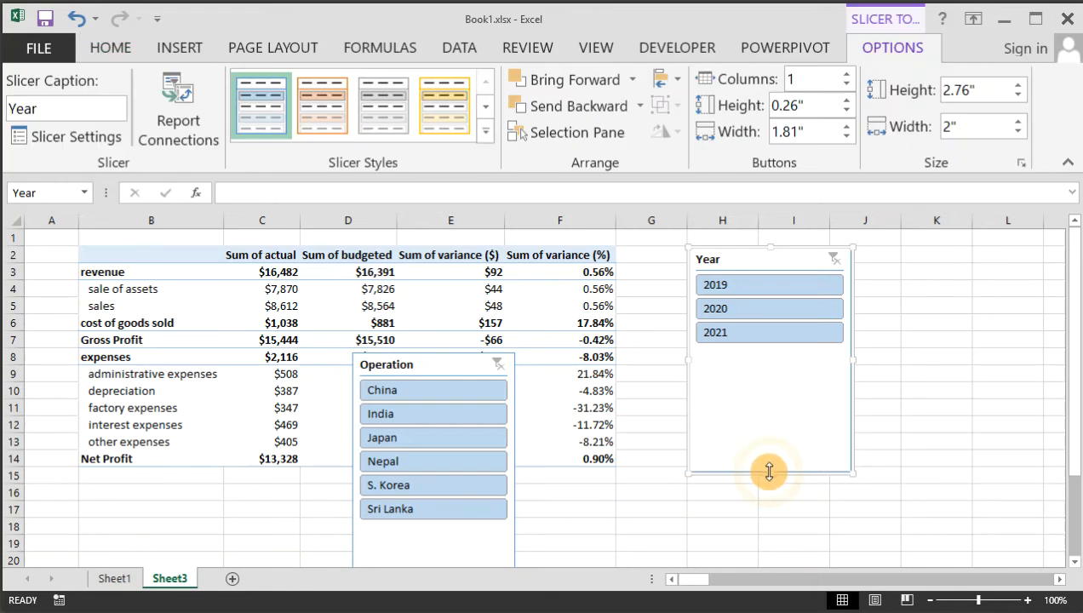
pyautogui.moveTo(769, 473); pyautogui.dragTo(758, 359)
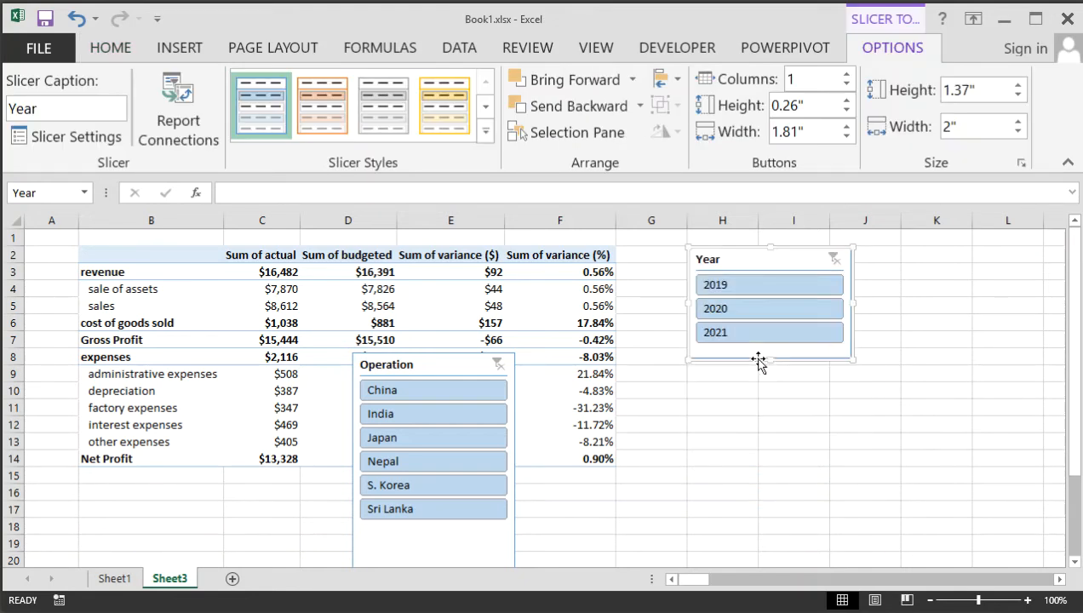
pyautogui.click(848, 77)
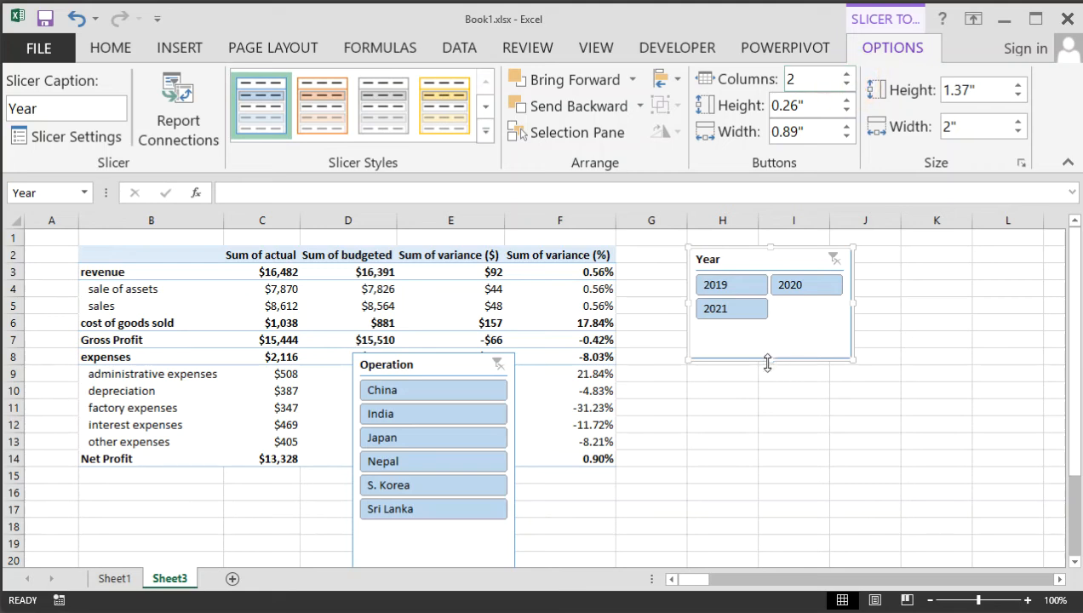
pyautogui.moveTo(768, 362); pyautogui.dragTo(770, 334)
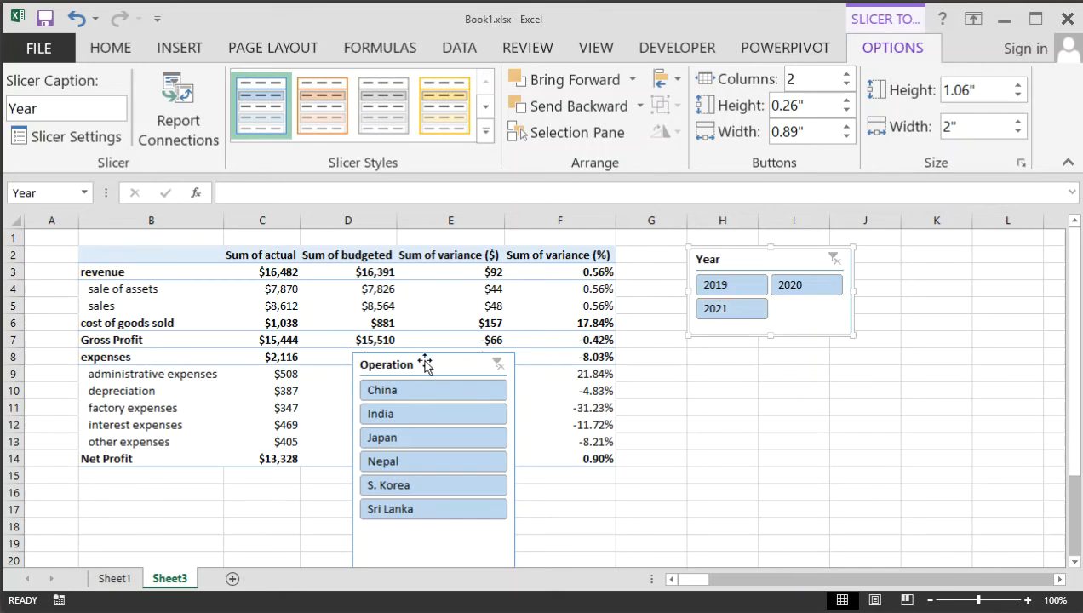
# Place the Operation slicer directly below the Year slicer, set it to 2 columns and shorten it to fit its buttons.
pyautogui.moveTo(418, 370); pyautogui.dragTo(757, 356)
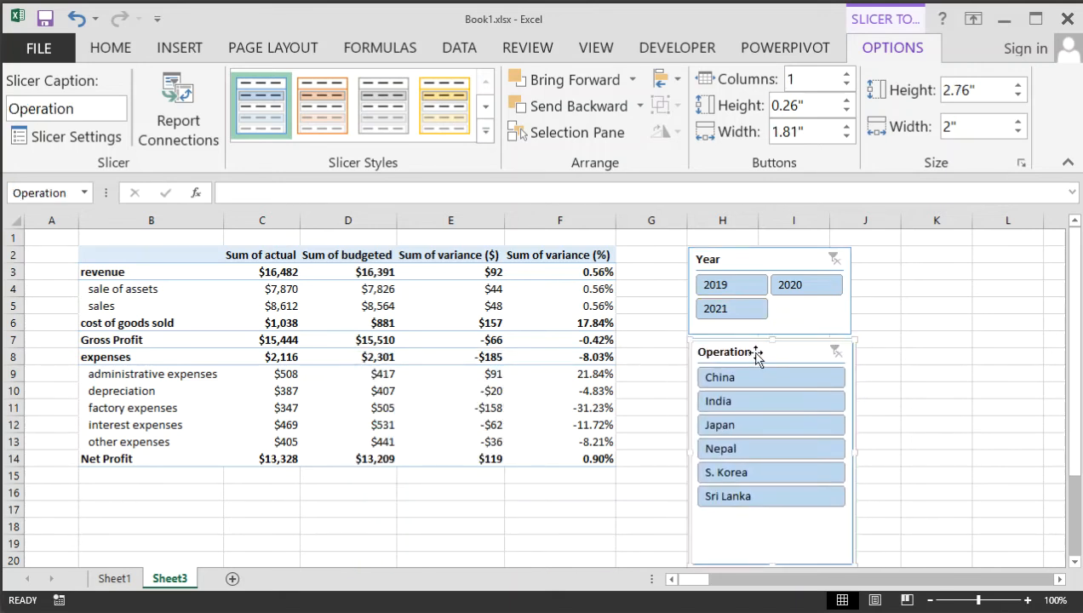
pyautogui.click(847, 74)
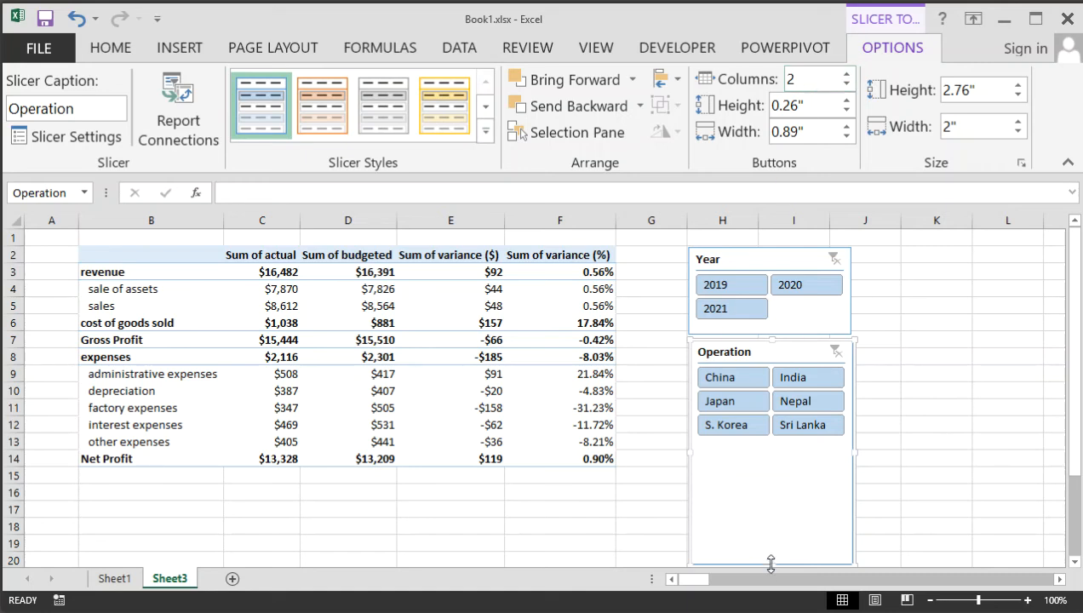
pyautogui.moveTo(771, 564); pyautogui.dragTo(775, 429)
pyautogui.click(750, 478)
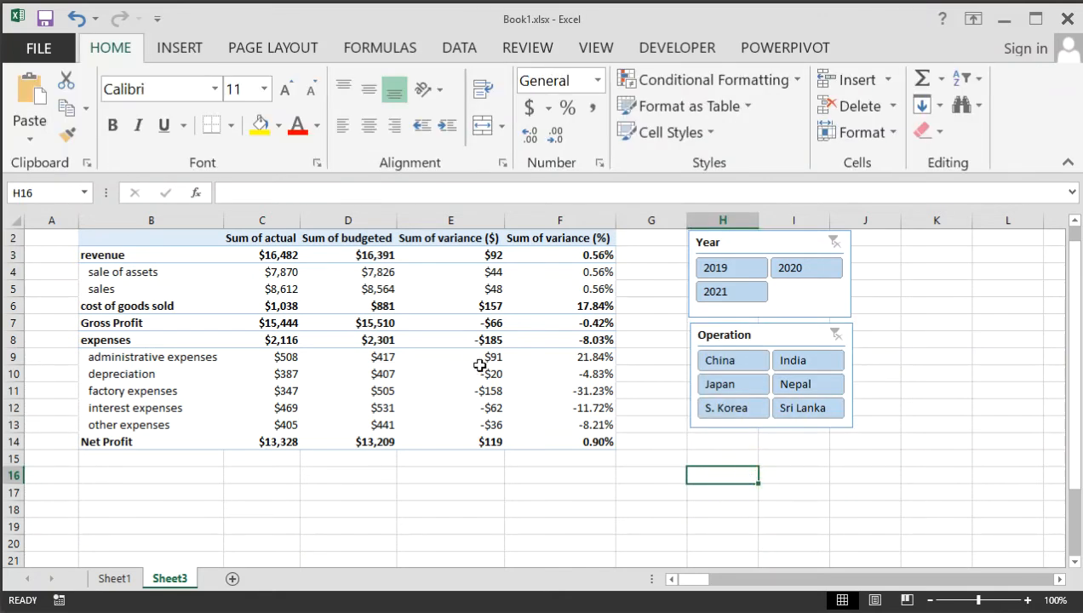
pyautogui.scroll(1, 480, 364)
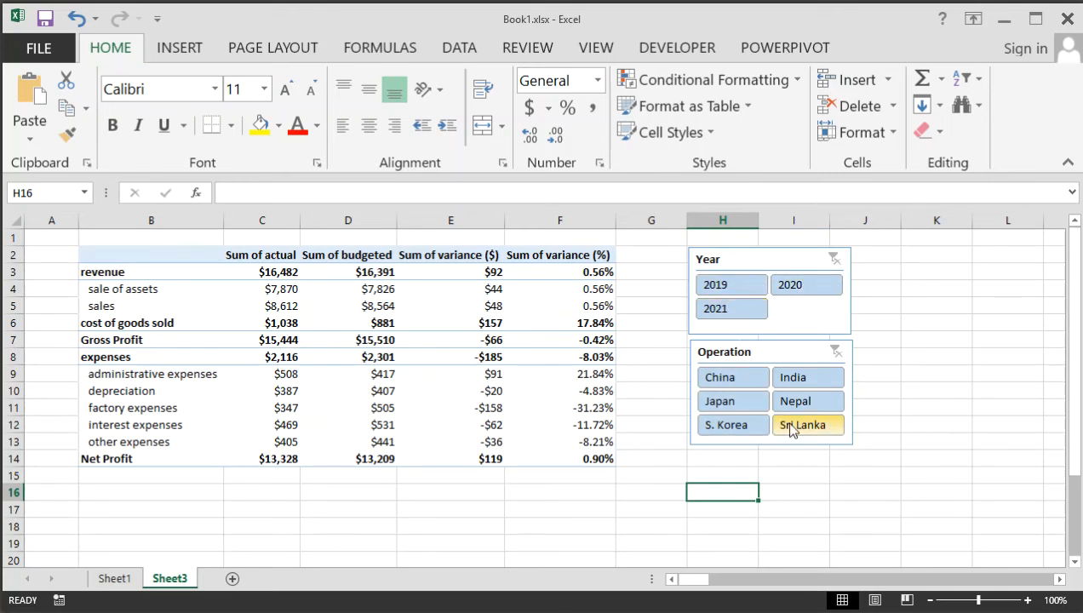
# Filter the PivotTable to the China operation and examine the China rows in the source data on Sheet1.
pyautogui.click(744, 380)
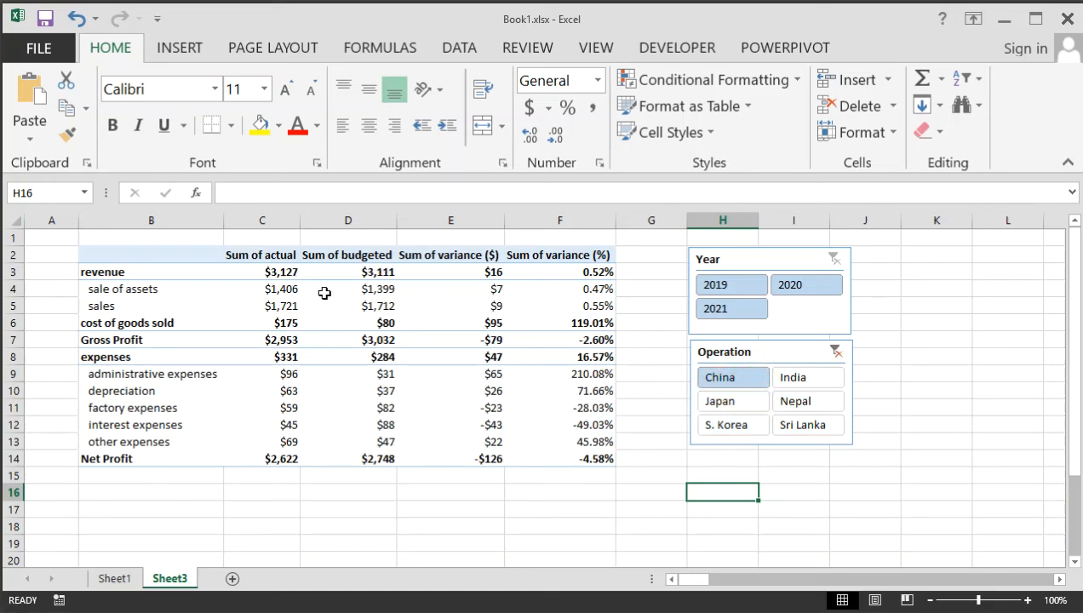
pyautogui.click(114, 578)
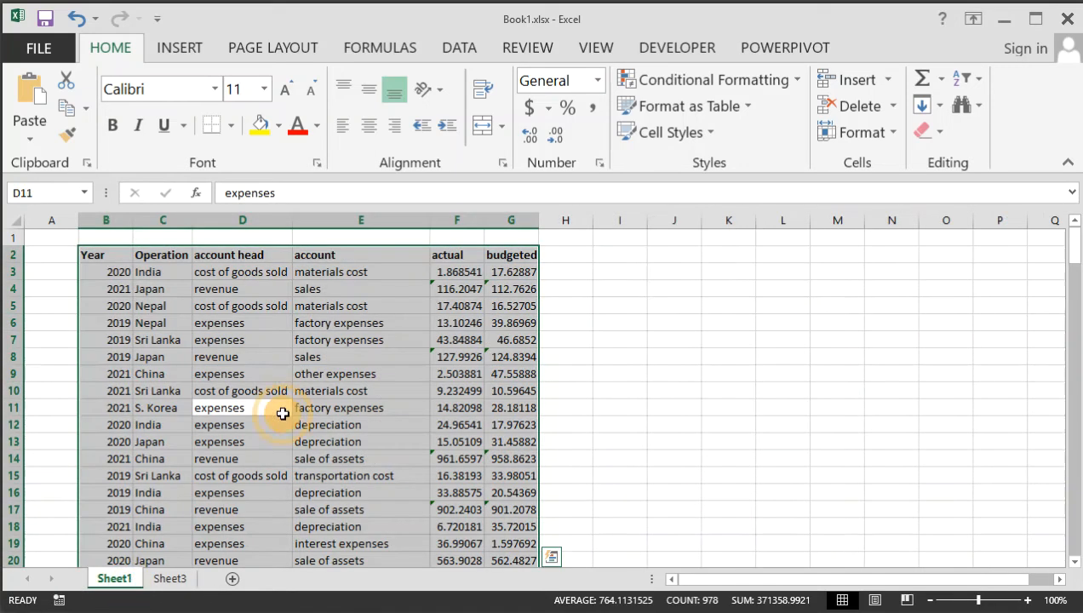
pyautogui.scroll(-8, 285, 410)
pyautogui.scroll(-6, 286, 410)
pyautogui.click(285, 410)
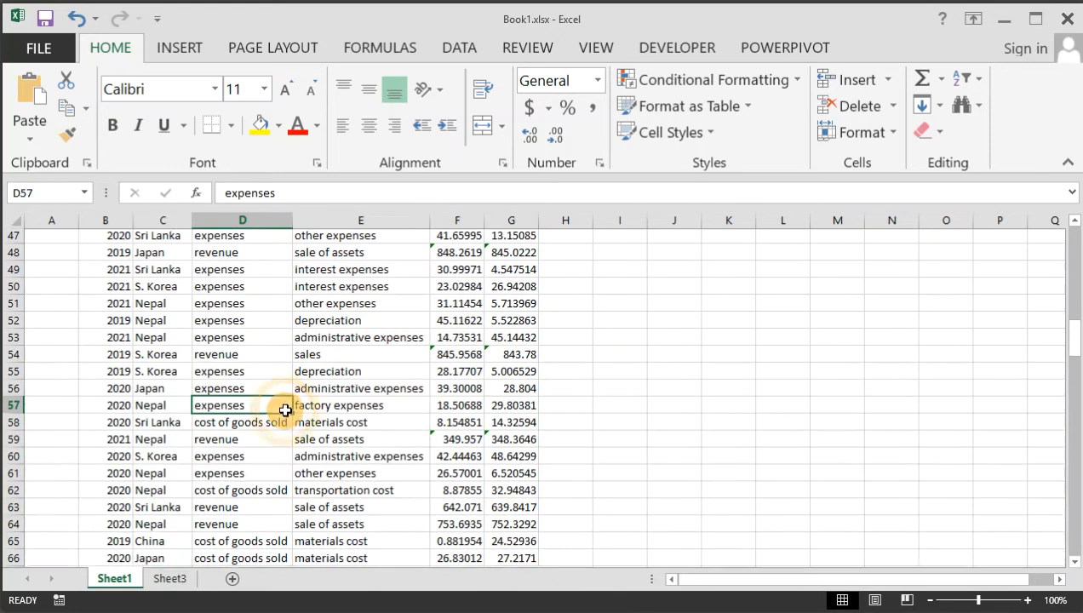
pyautogui.scroll(-9, 286, 410)
pyautogui.scroll(-7, 285, 409)
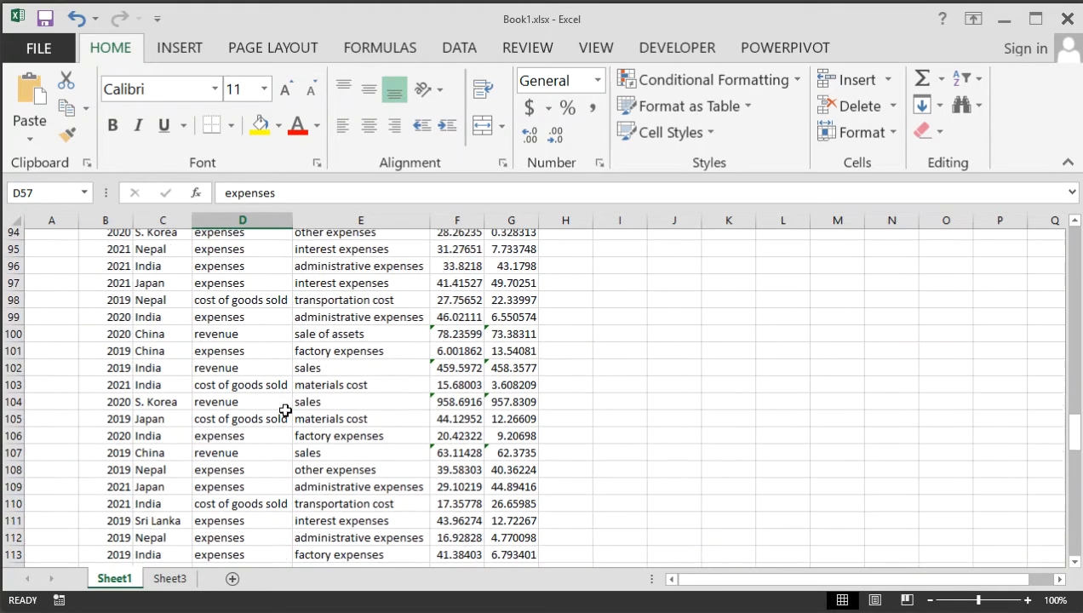
pyautogui.scroll(1, 283, 410)
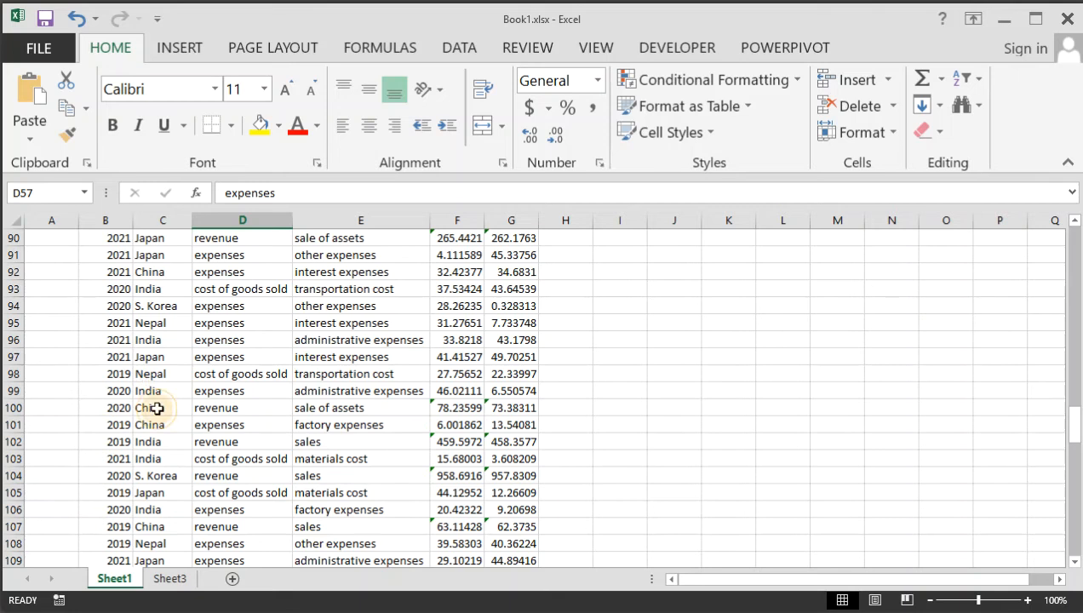
pyautogui.click(148, 408)
pyautogui.click(168, 424)
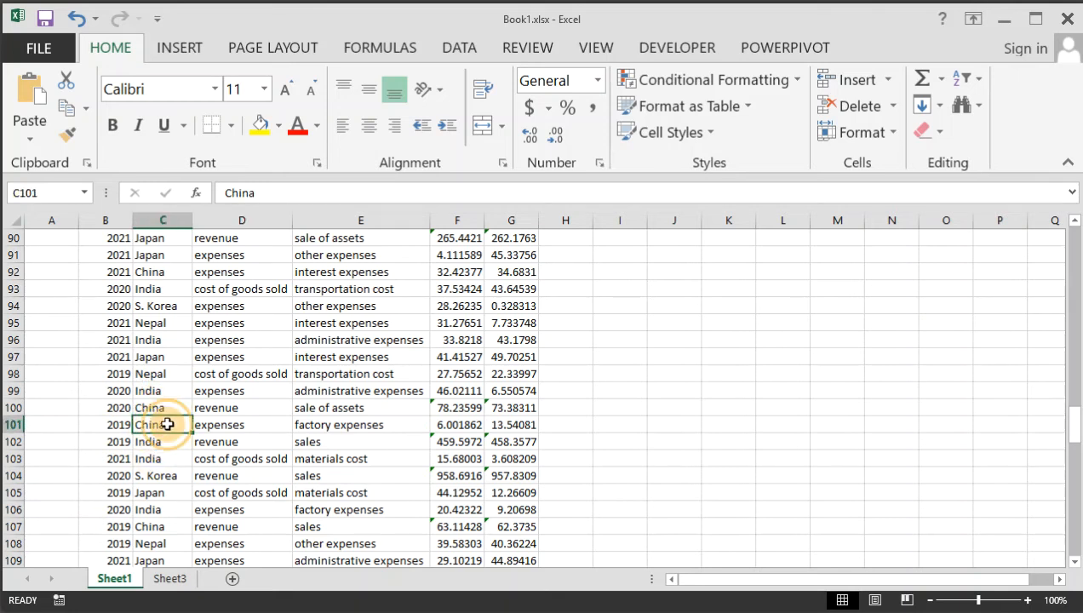
pyautogui.click(177, 580)
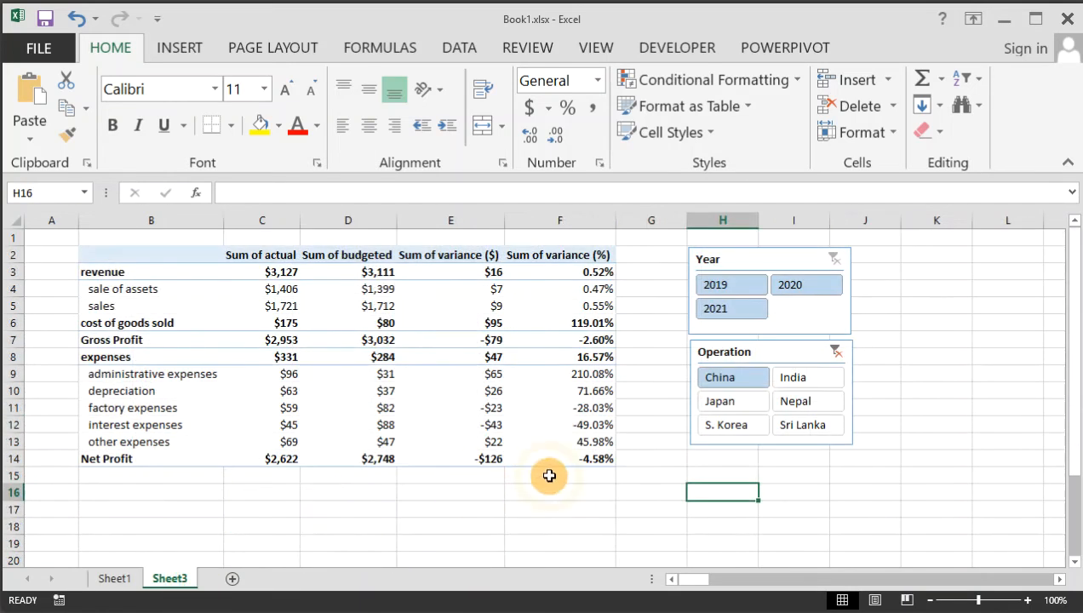
# Try the slicers with China and India for 2019, India and Japan for 2021, and clear both filters.
pyautogui.click(743, 294)
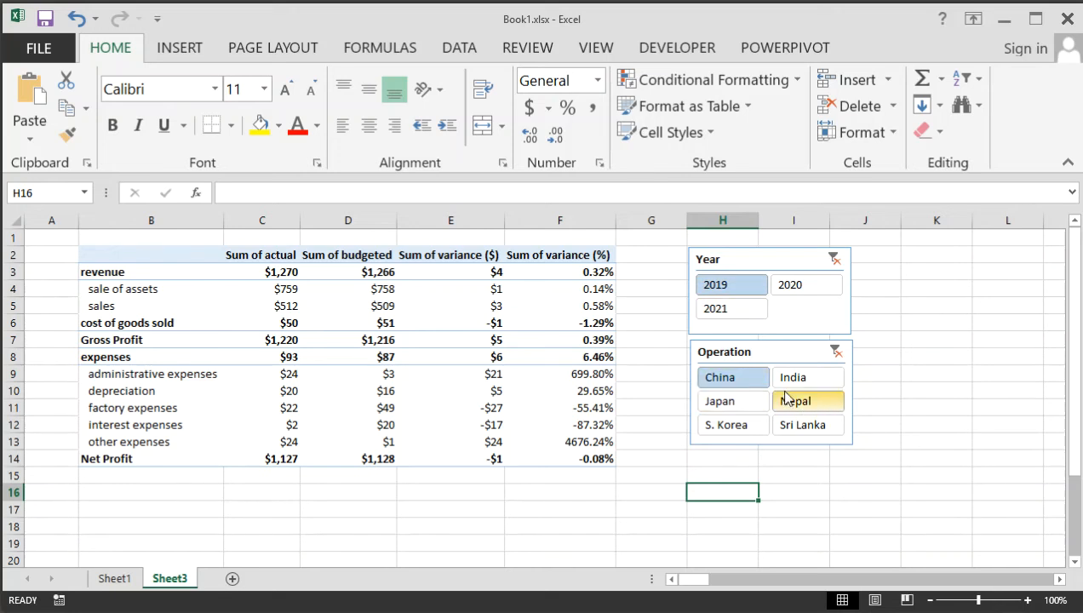
pyautogui.click(810, 385)
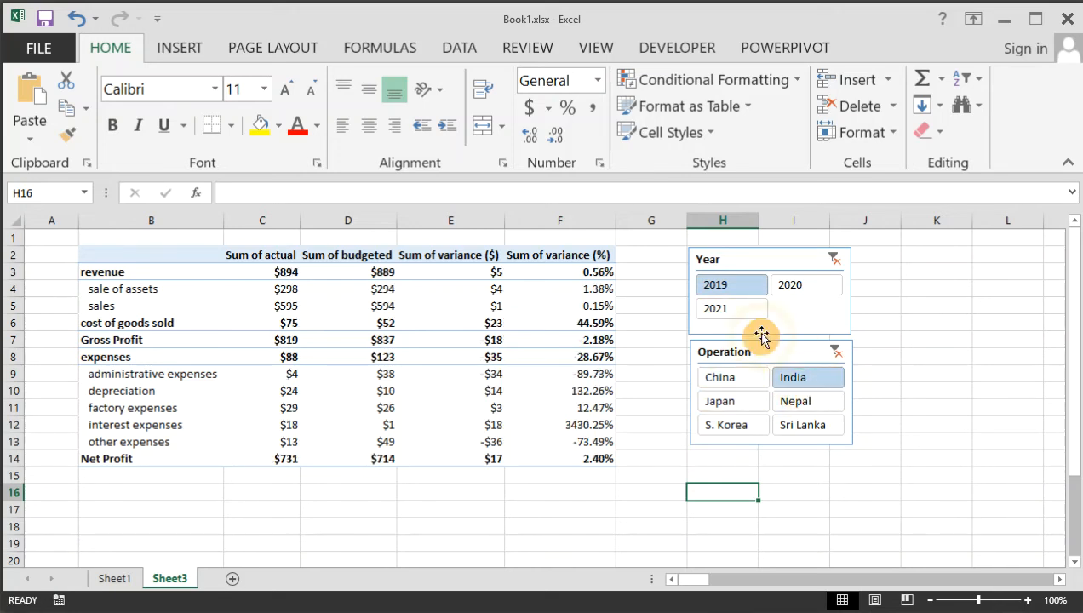
pyautogui.click(738, 317)
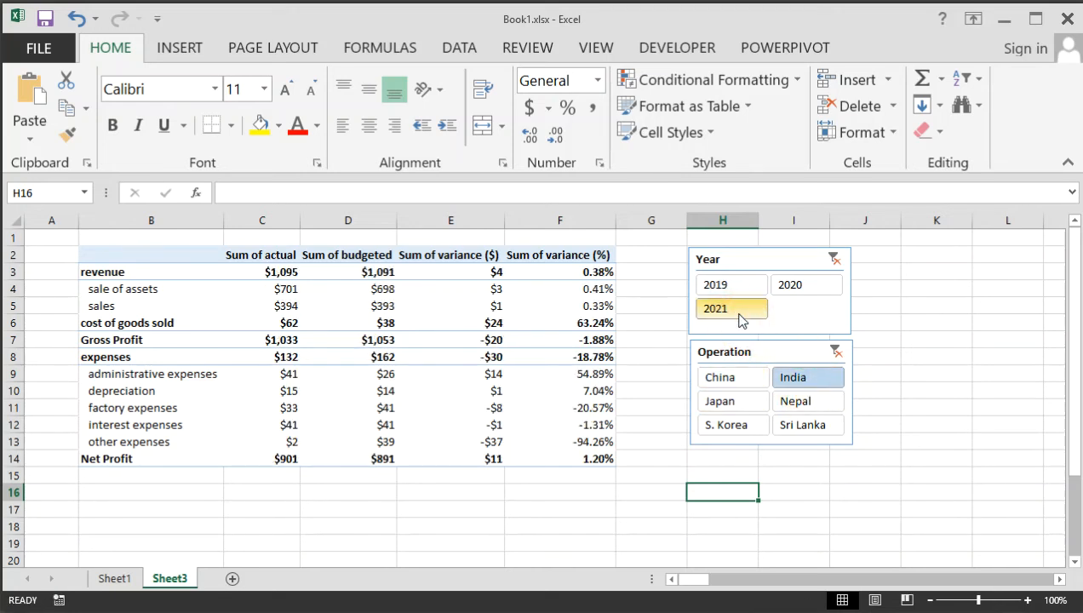
pyautogui.click(736, 402)
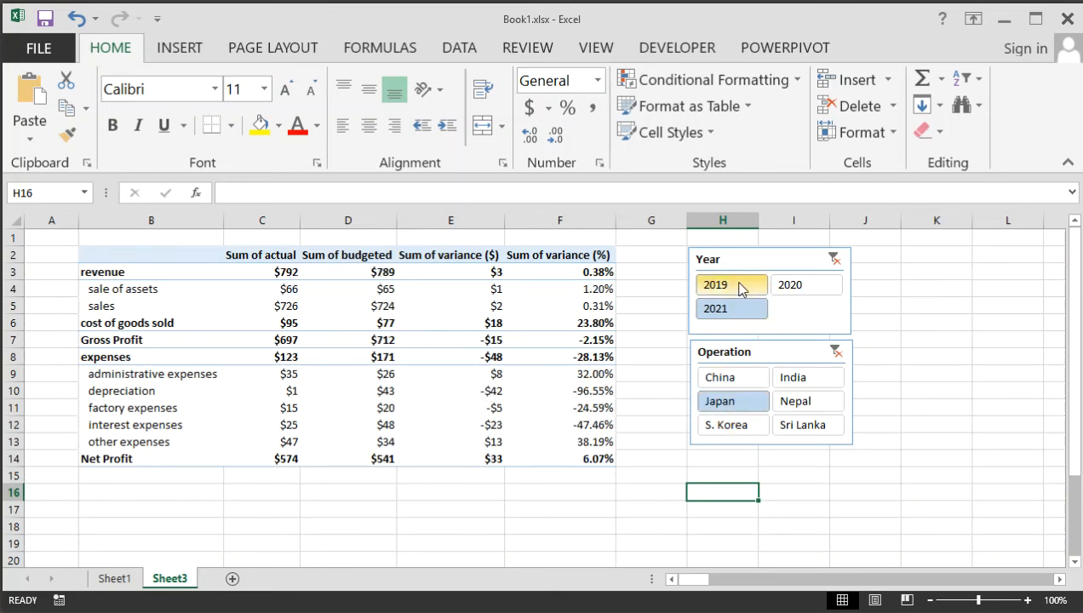
pyautogui.click(835, 259)
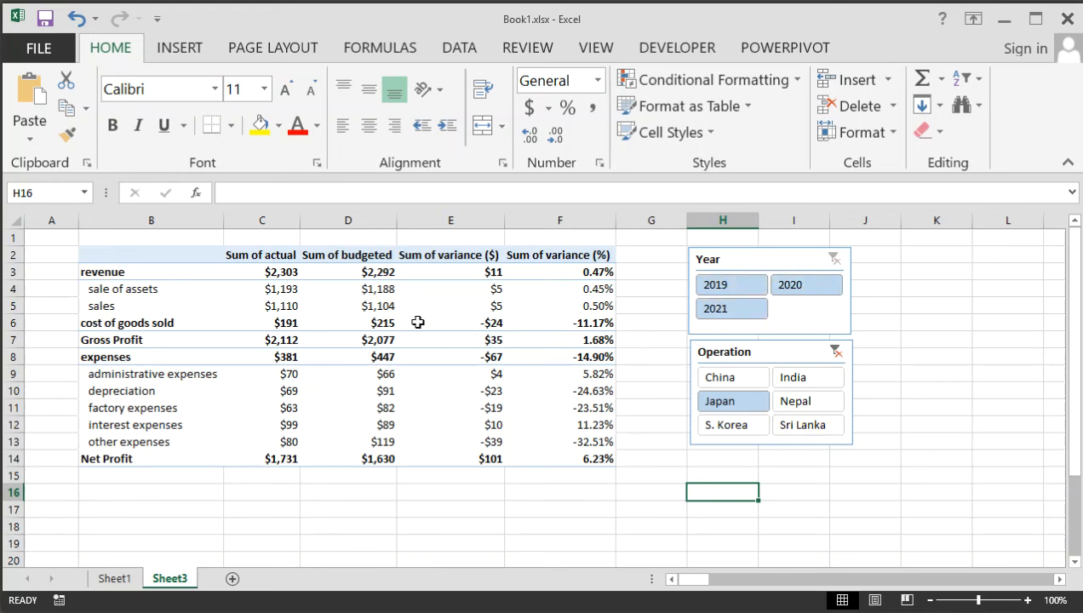
pyautogui.click(835, 351)
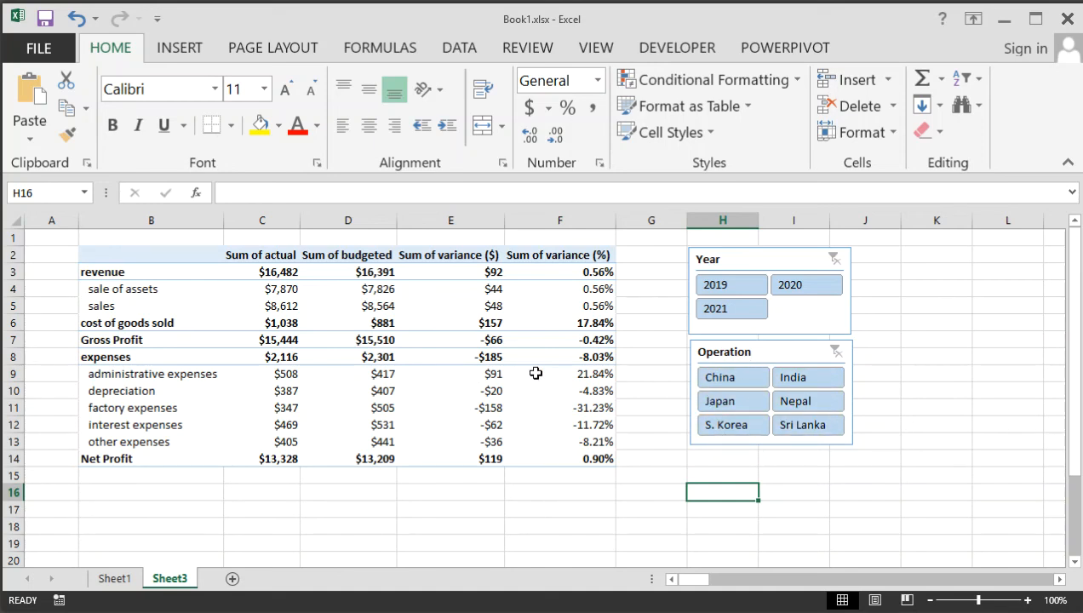
pyautogui.moveTo(536, 373)
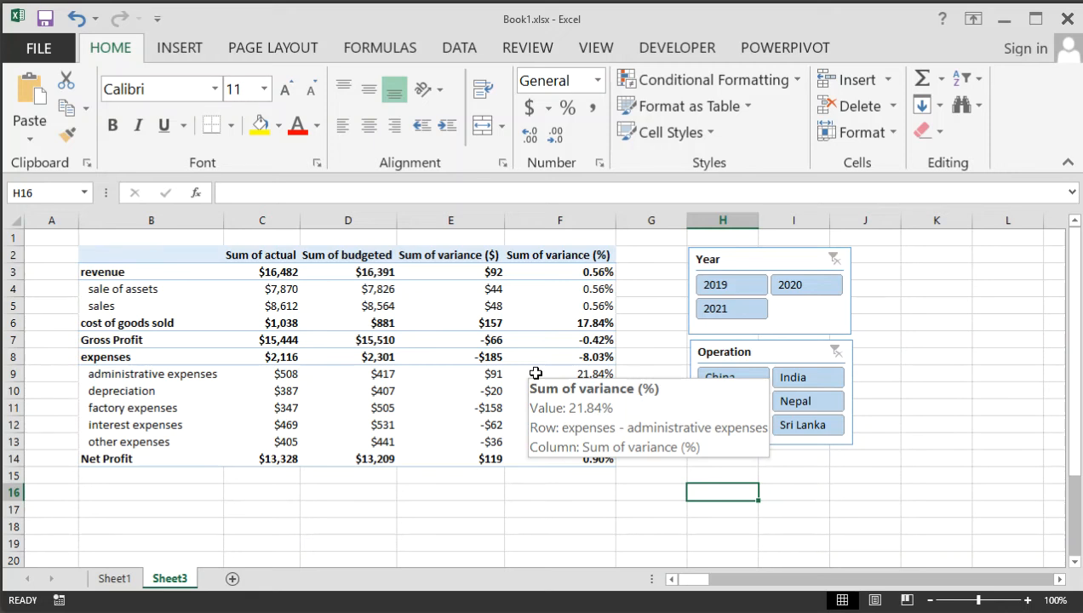
# Filter the PivotTable to 2019 and 2020 together and to the China, Japan and S. Korea operations.
pyautogui.click(778, 335)
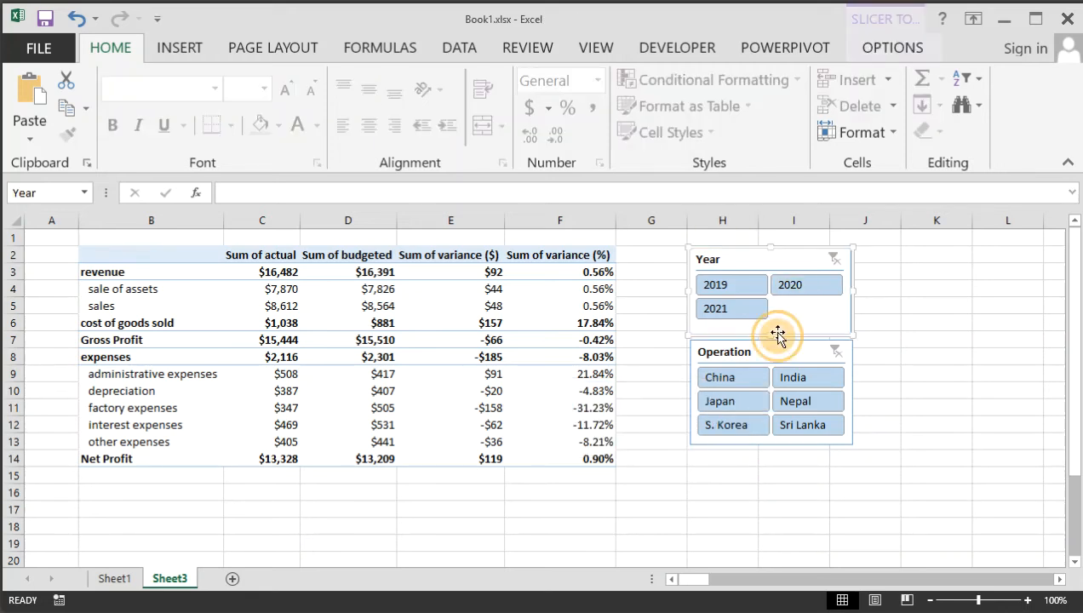
pyautogui.click(741, 288)
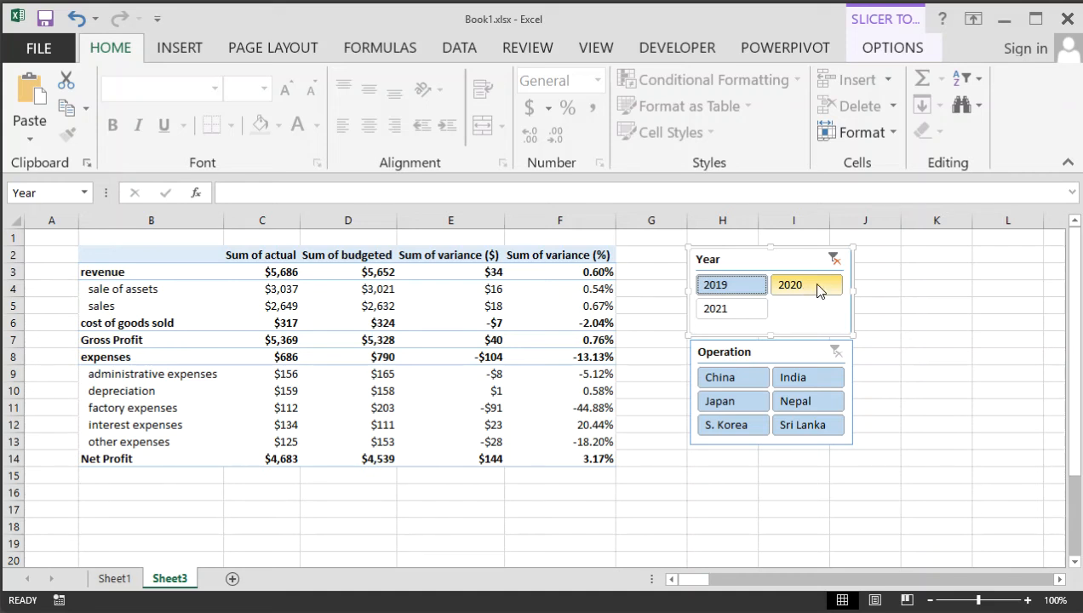
pyautogui.keyDown('ctrl'); pyautogui.click(815, 285); pyautogui.keyUp('ctrl')
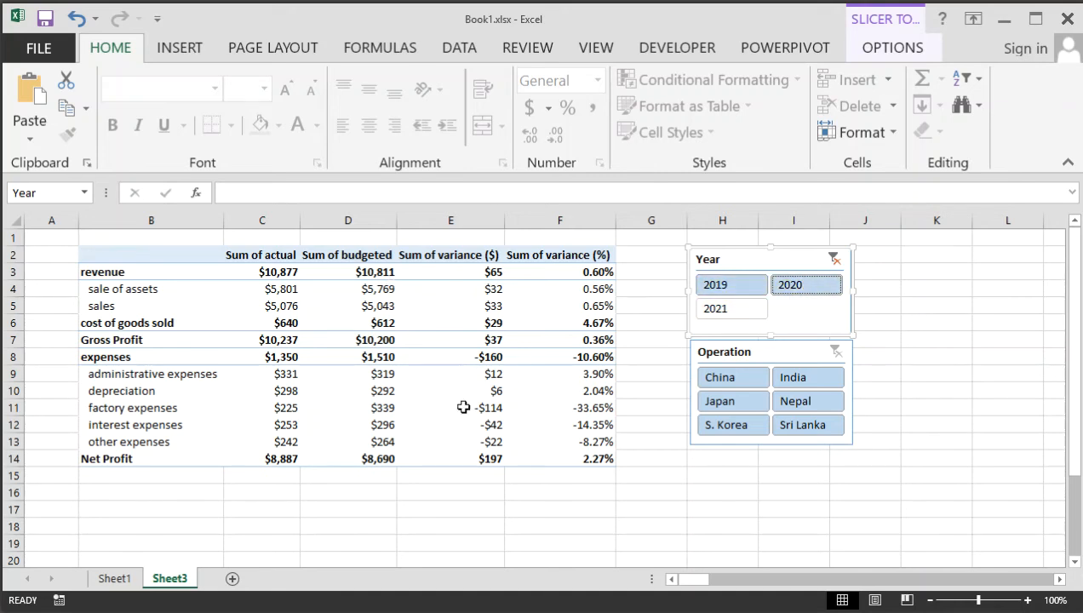
pyautogui.keyDown('ctrl'); pyautogui.click(741, 383); pyautogui.keyUp('ctrl')
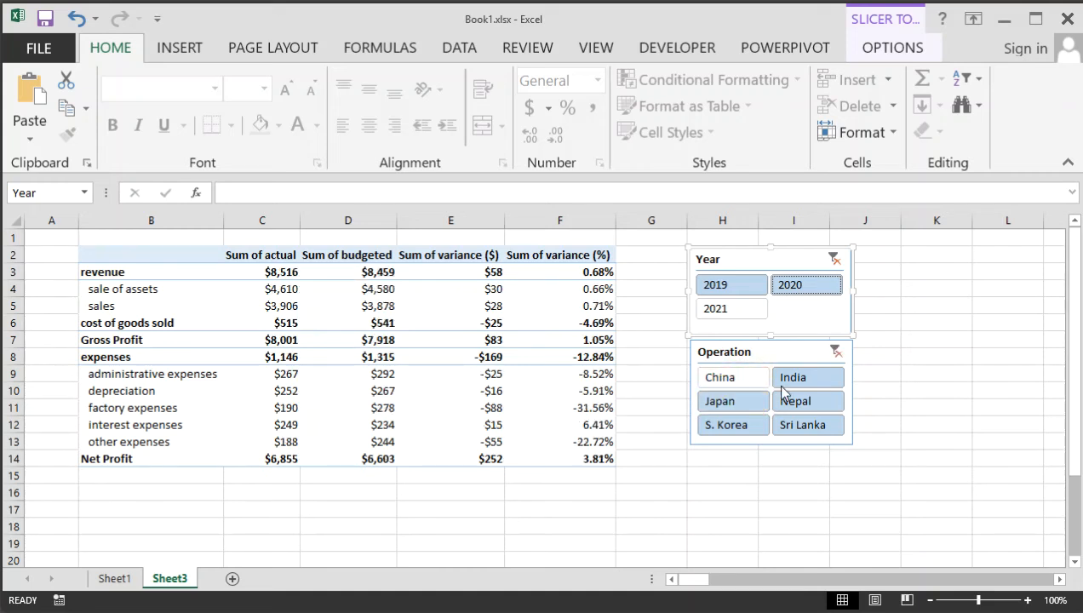
pyautogui.click(739, 379)
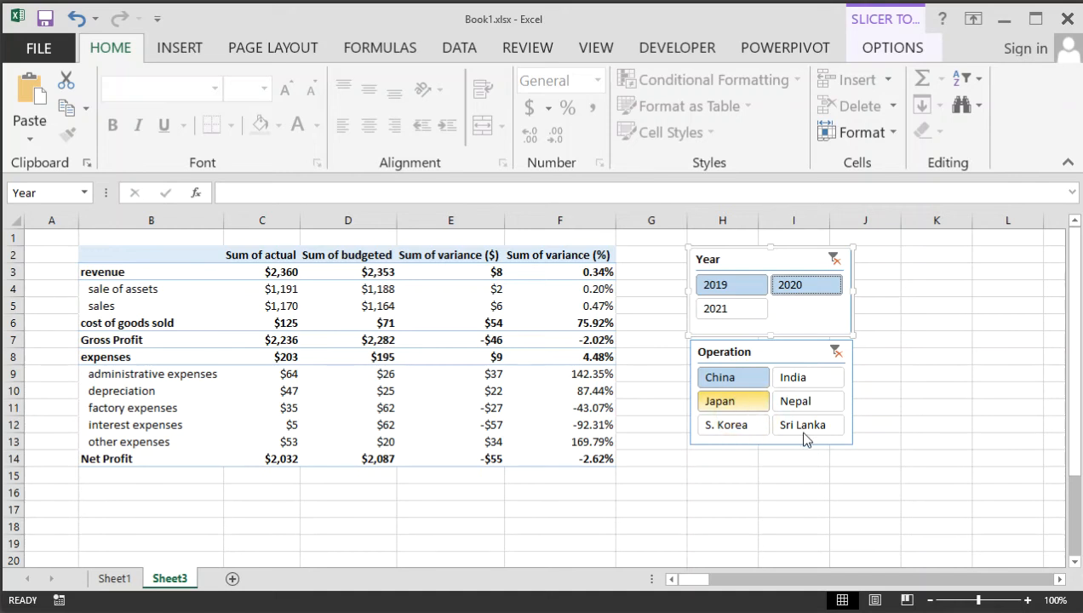
pyautogui.keyDown('ctrl'); pyautogui.click(737, 426); pyautogui.keyUp('ctrl')
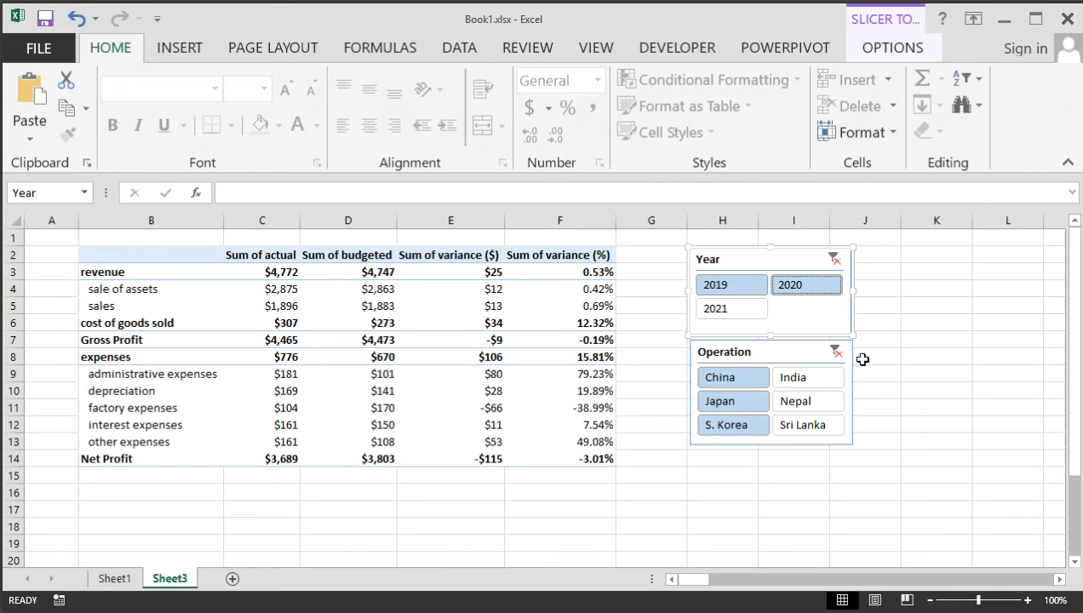
# Try single-year filters for India, try S. Korea and Sri Lanka for 2021, and clear both slicers.
pyautogui.click(807, 379)
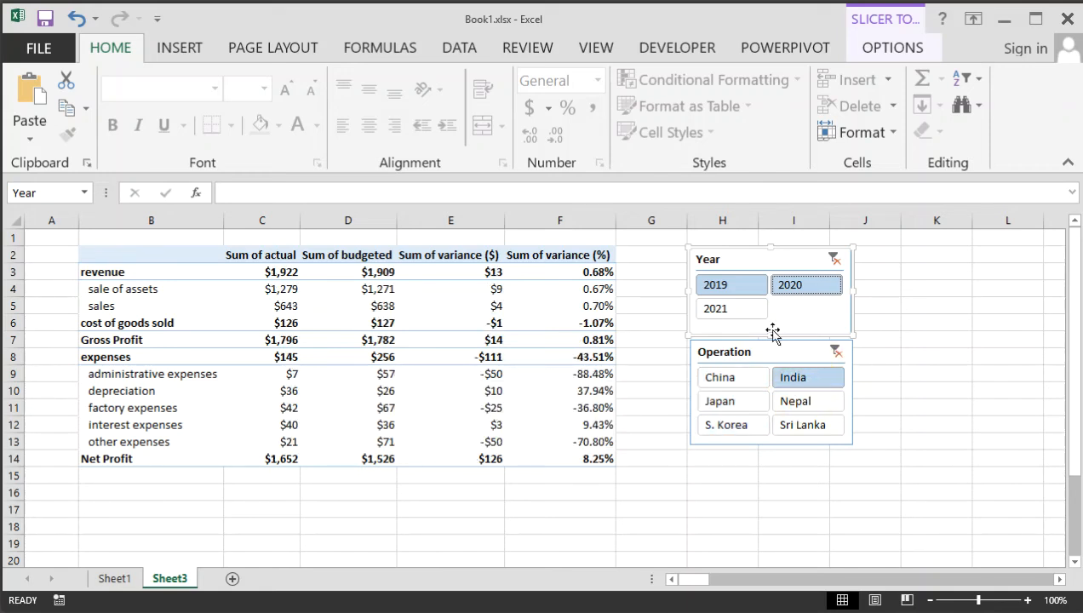
pyautogui.click(743, 309)
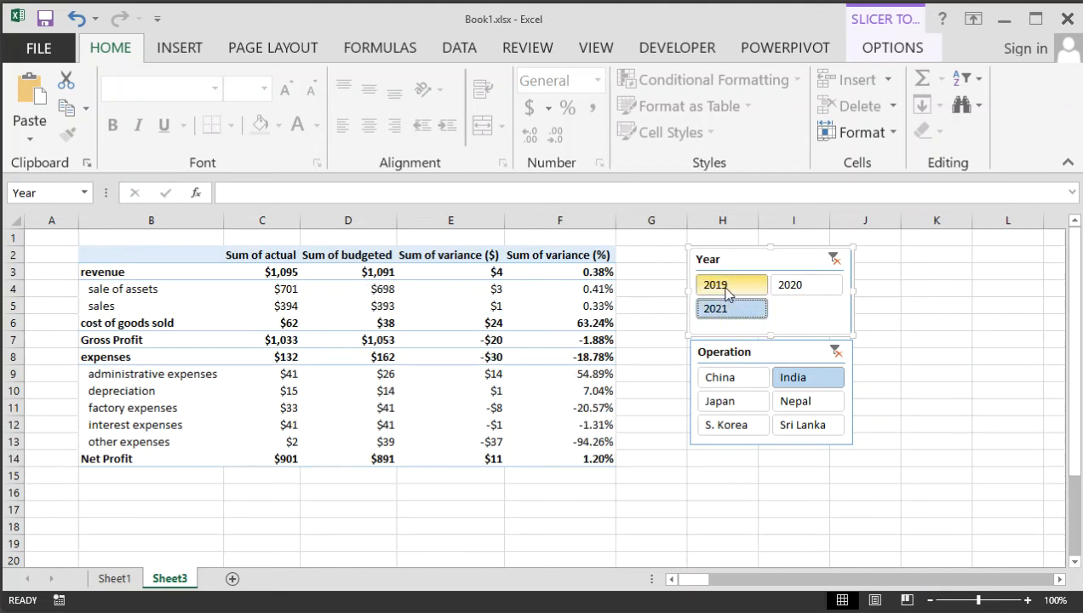
pyautogui.click(727, 290)
pyautogui.click(782, 288)
pyautogui.click(753, 309)
pyautogui.click(739, 429)
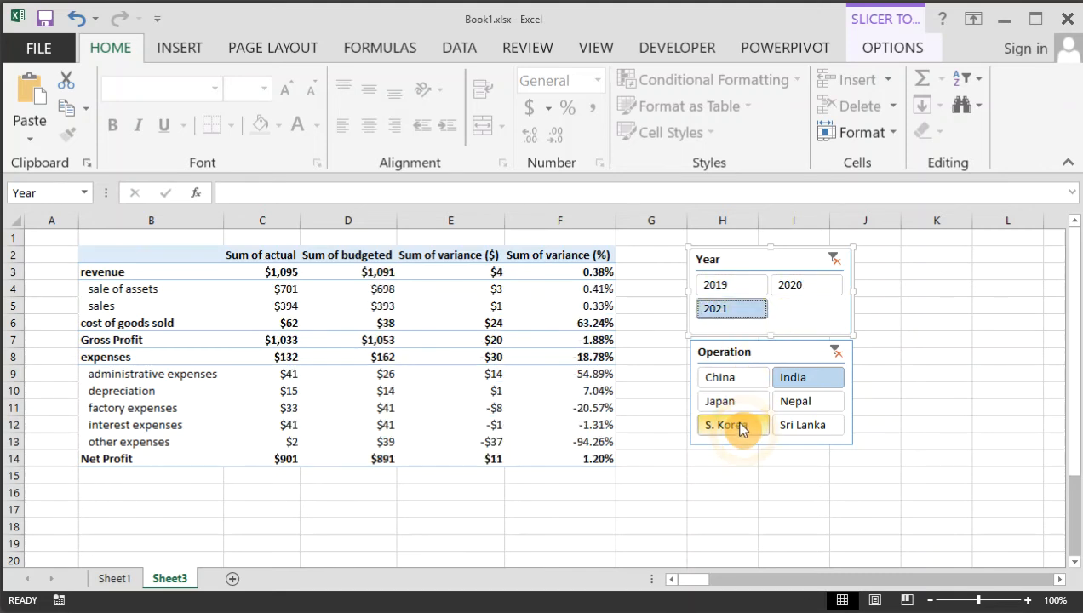
pyautogui.click(799, 420)
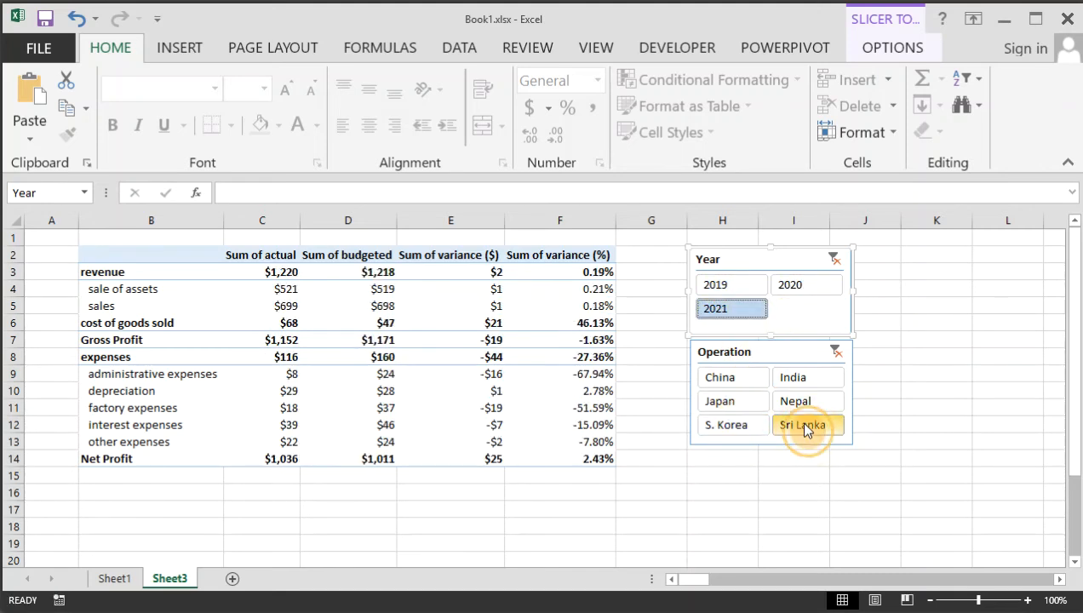
pyautogui.click(836, 352)
pyautogui.click(834, 260)
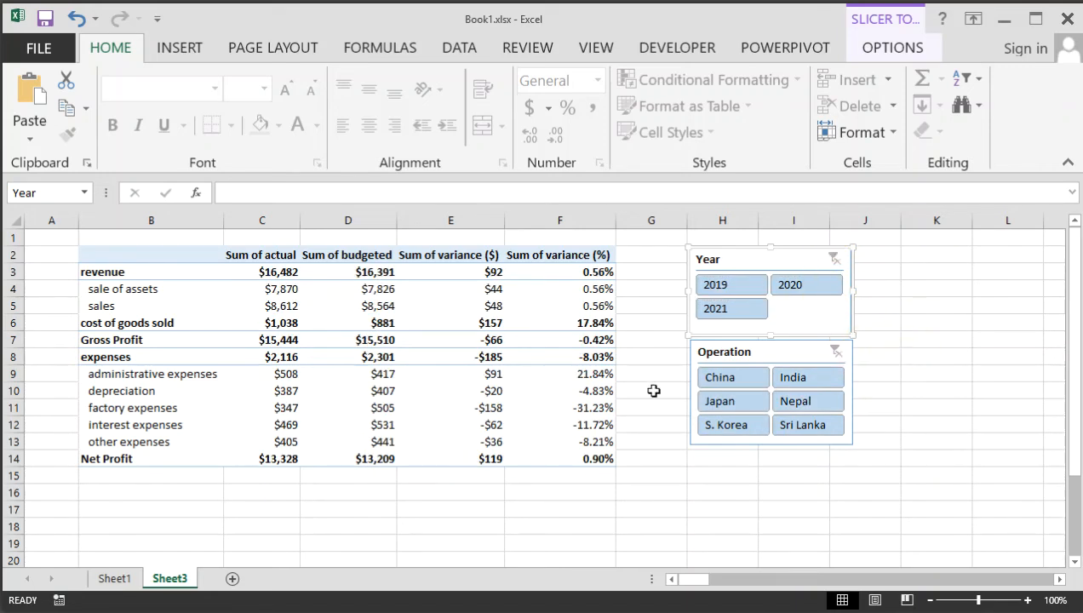
pyautogui.moveTo(316, 396)
pyautogui.moveTo(567, 306)
pyautogui.click(180, 48)
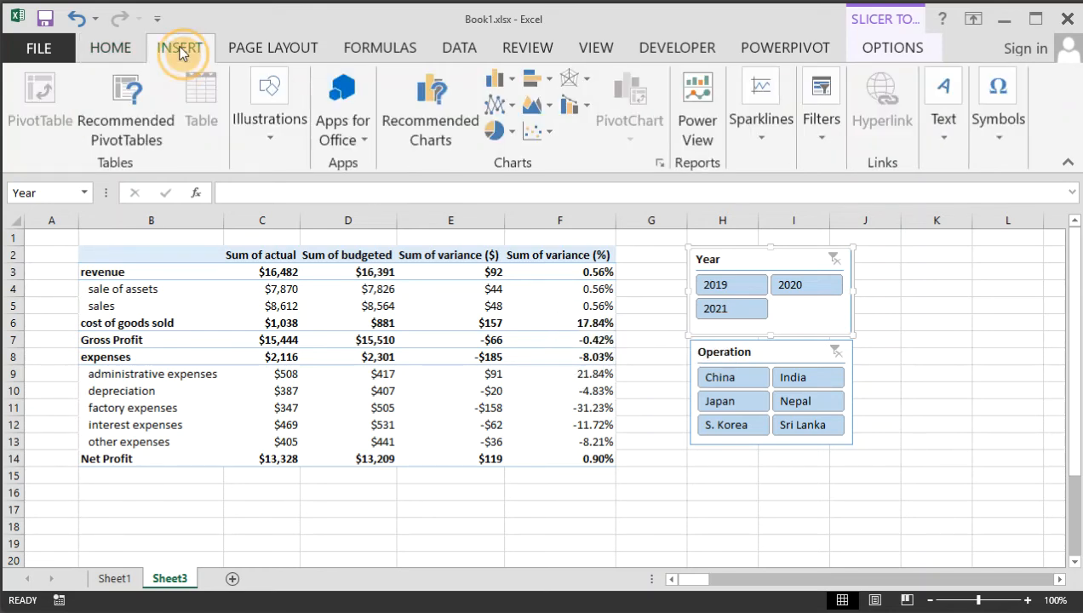
pyautogui.click(126, 48)
pyautogui.click(476, 355)
pyautogui.click(597, 304)
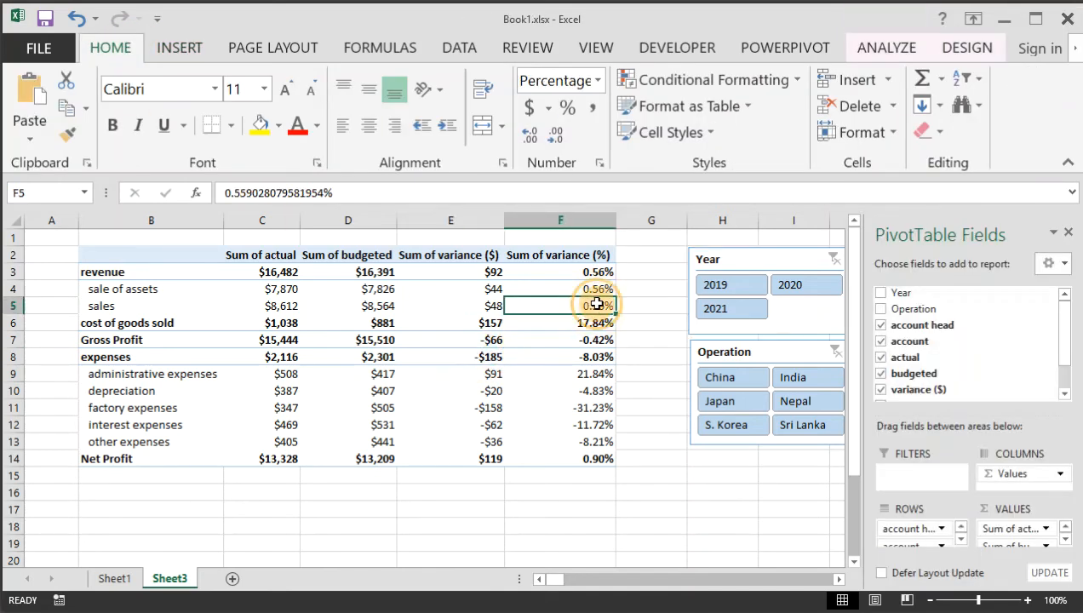
pyautogui.moveTo(597, 304)
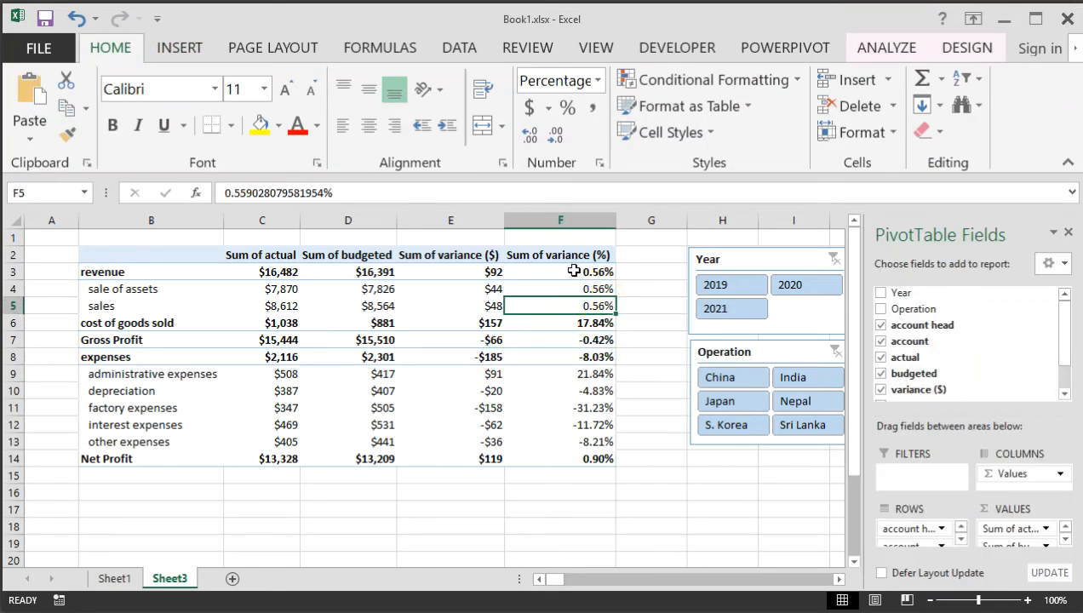
# Apply the green, yellow and red circle icon set to the variance (%) cells for revenue, its two accounts, Gross Profit and Net Profit.
pyautogui.moveTo(574, 271); pyautogui.dragTo(569, 300)
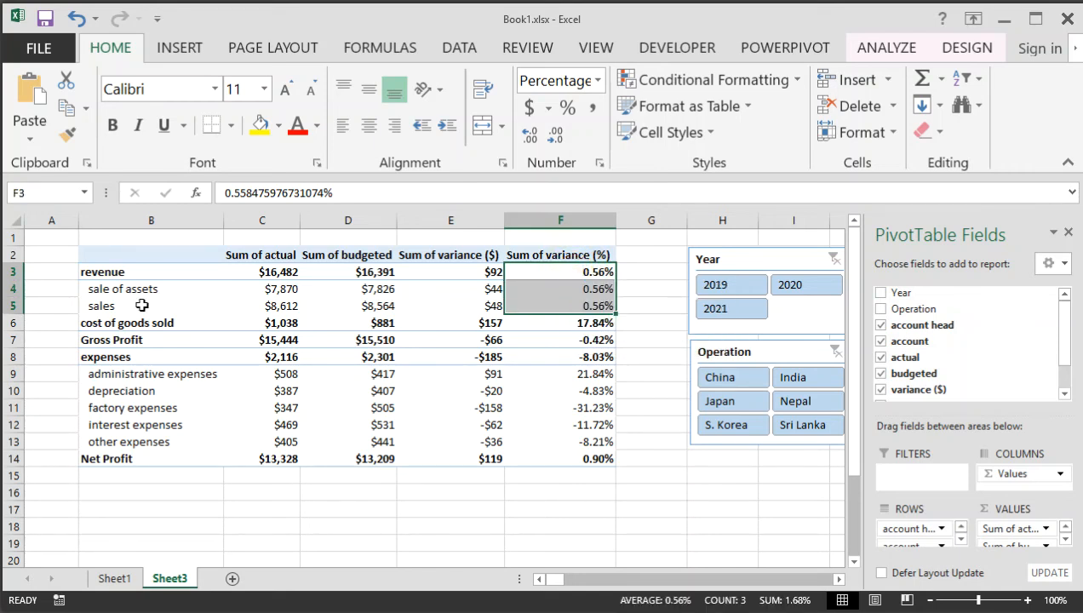
pyautogui.keyDown('ctrl'); pyautogui.click(608, 334); pyautogui.keyUp('ctrl')
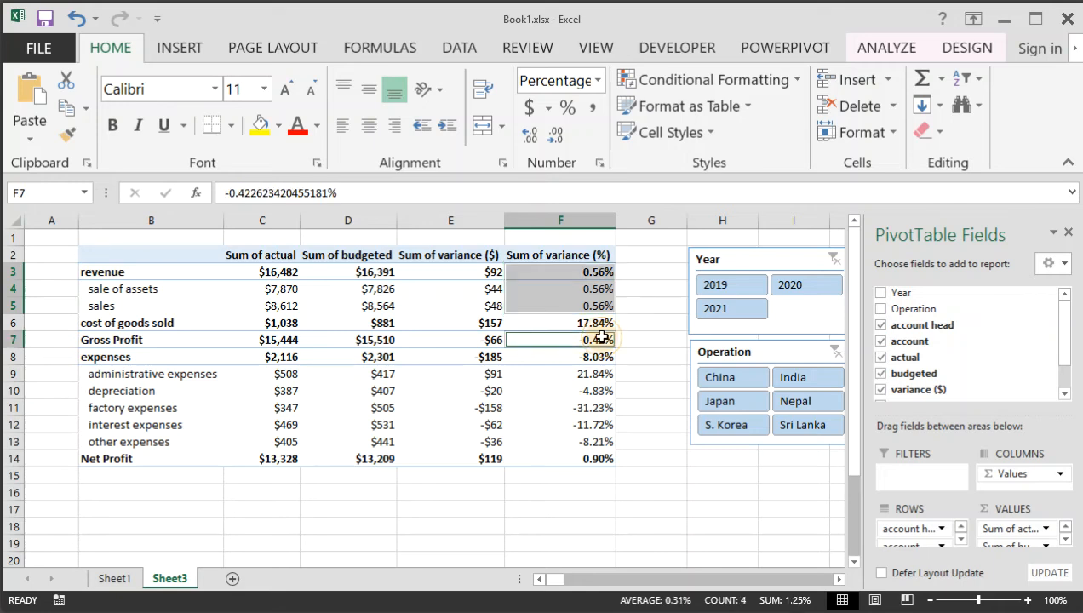
pyautogui.keyDown('ctrl'); pyautogui.click(595, 457); pyautogui.keyUp('ctrl')
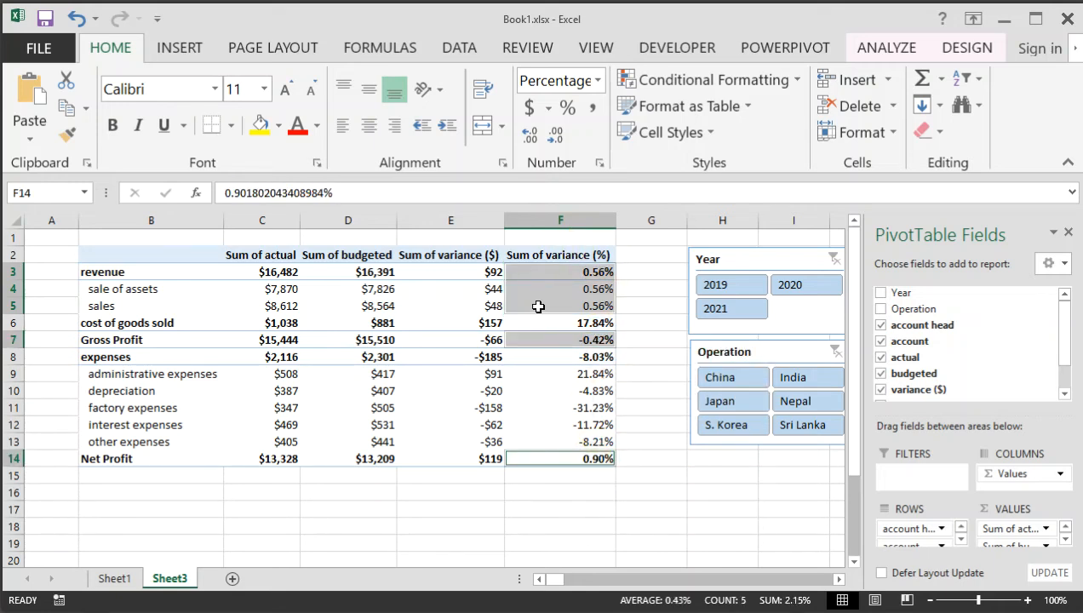
pyautogui.moveTo(539, 306)
pyautogui.click(786, 80)
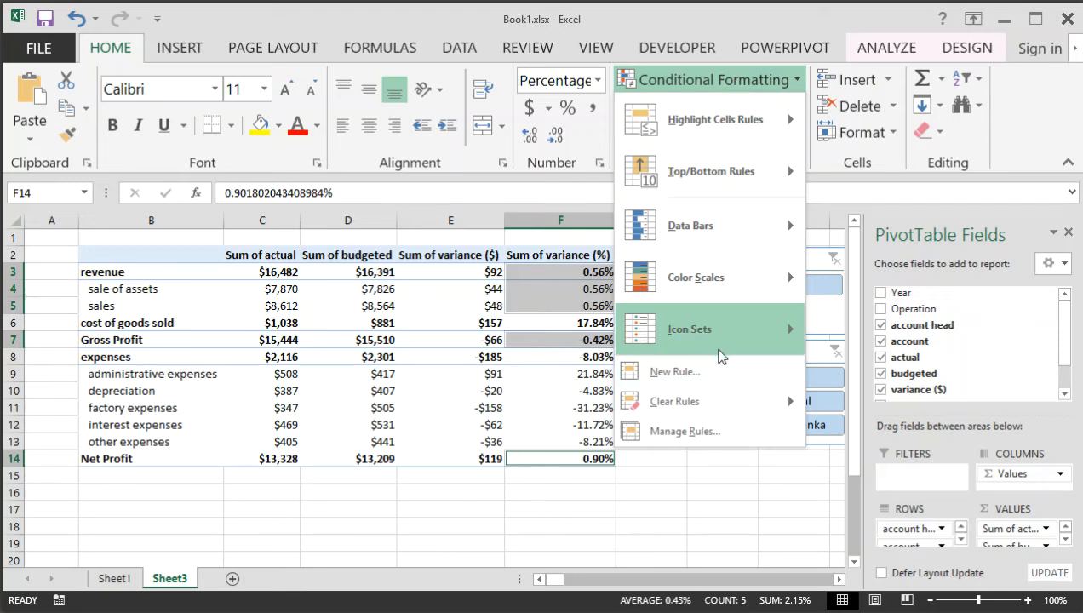
pyautogui.moveTo(727, 353)
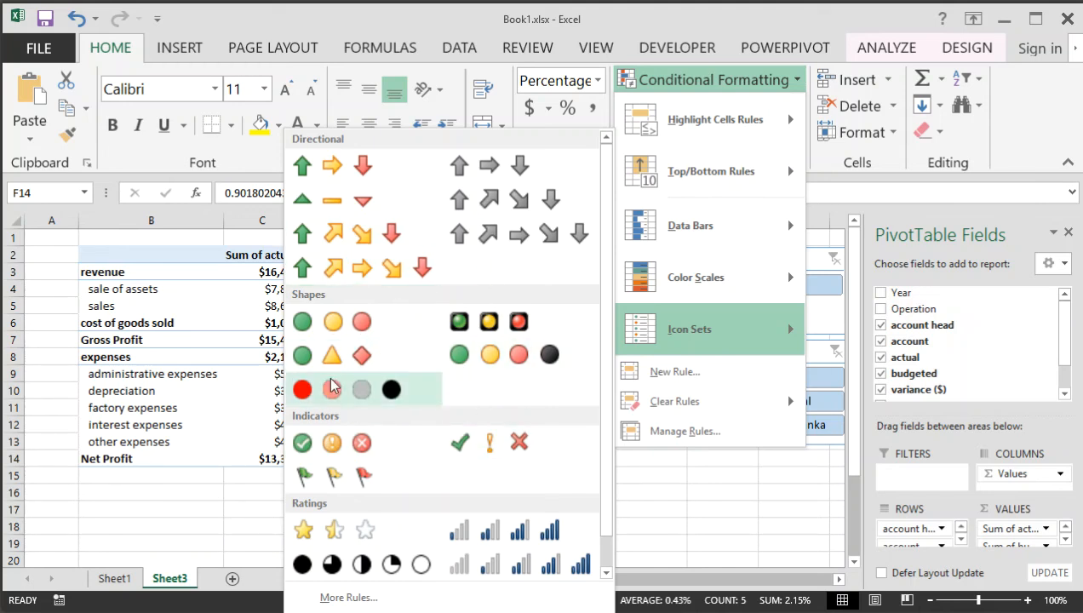
pyautogui.click(347, 329)
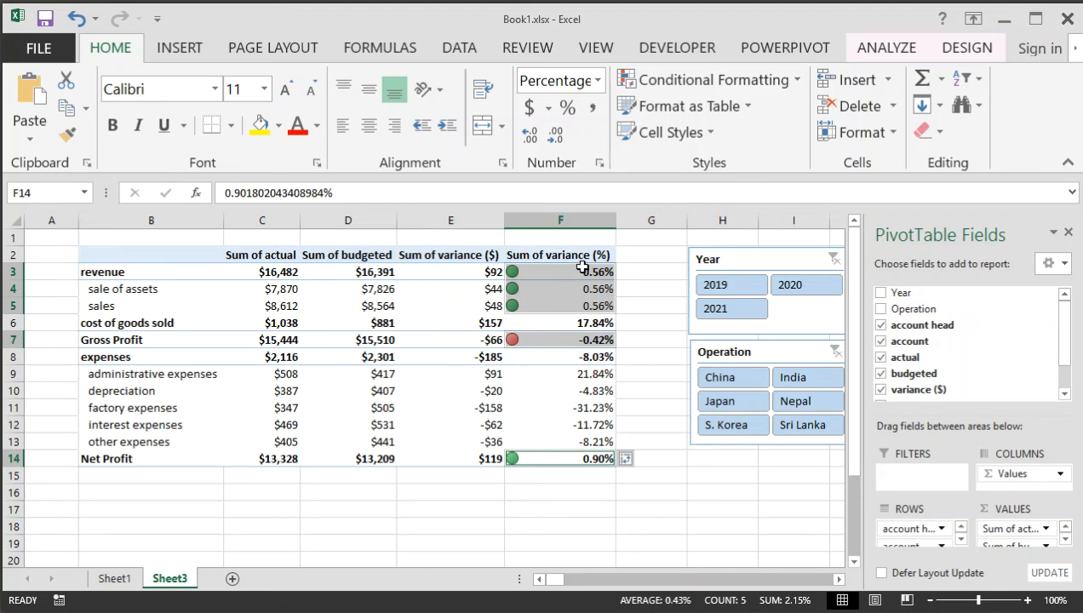
# Examine the new variance icons against the Gross Profit row's actual, budgeted and variance figures.
pyautogui.click(517, 287)
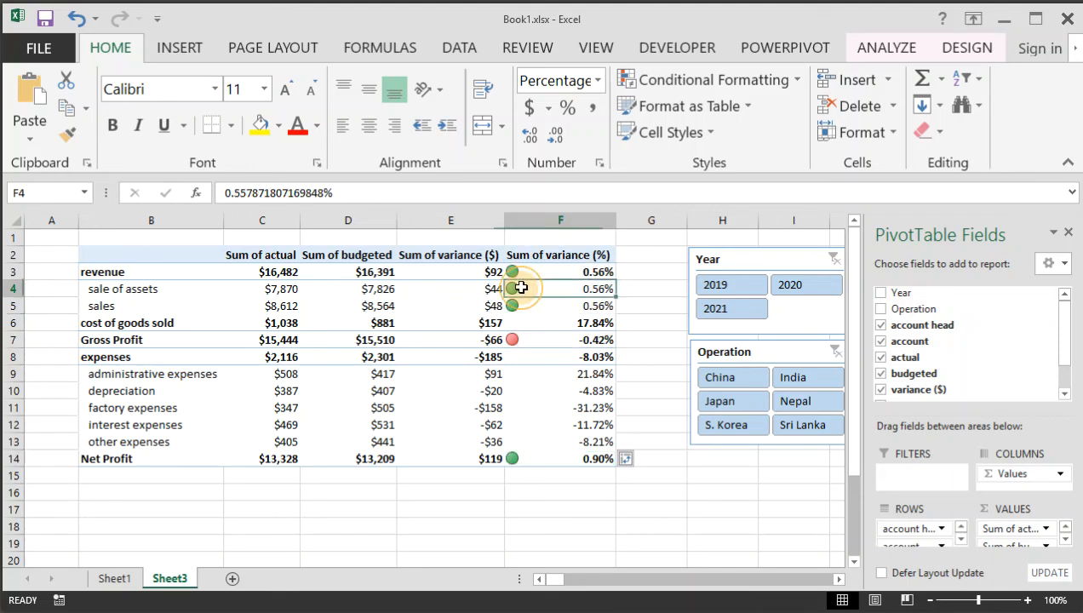
pyautogui.moveTo(529, 305)
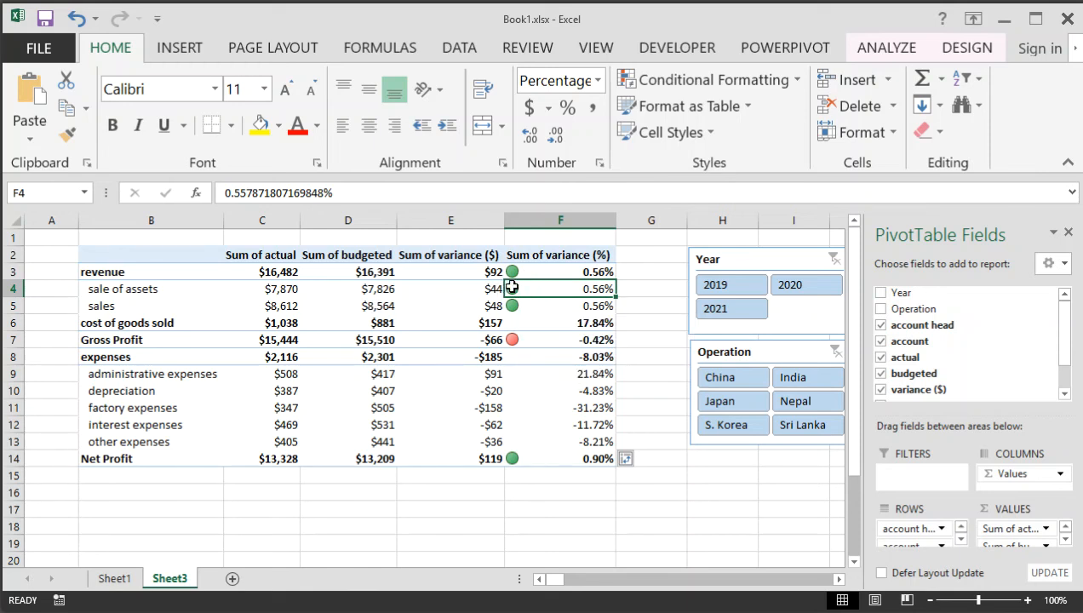
pyautogui.moveTo(528, 341)
pyautogui.click(385, 342)
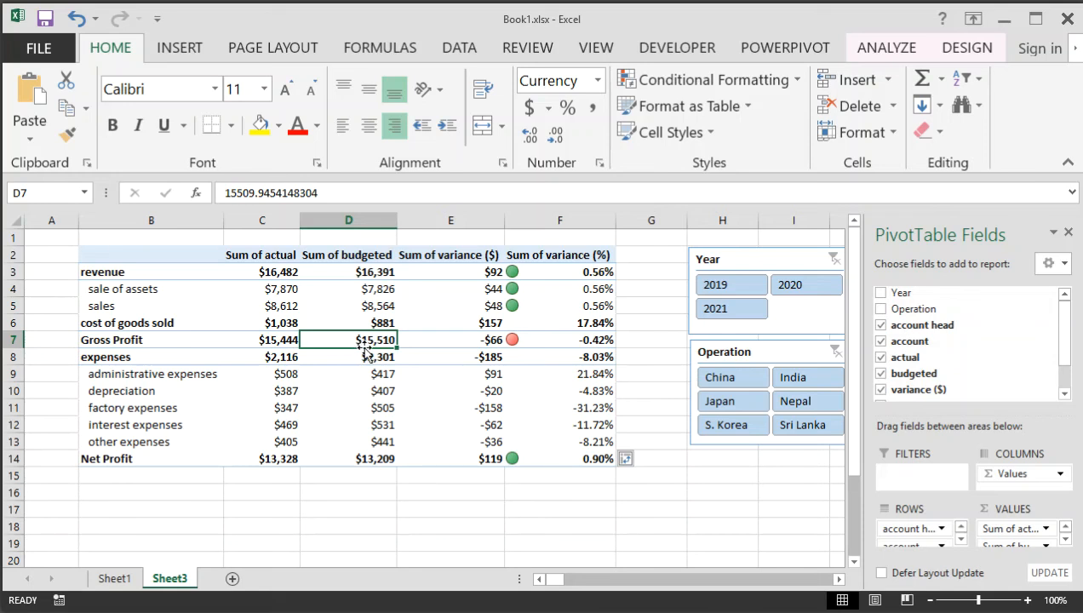
pyautogui.click(276, 340)
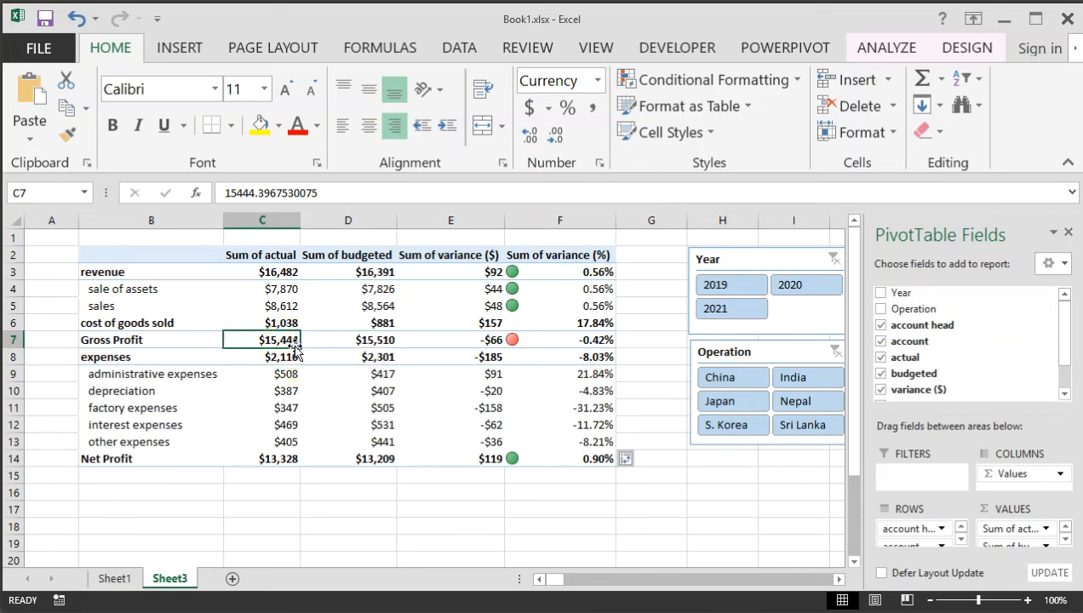
pyautogui.click(497, 343)
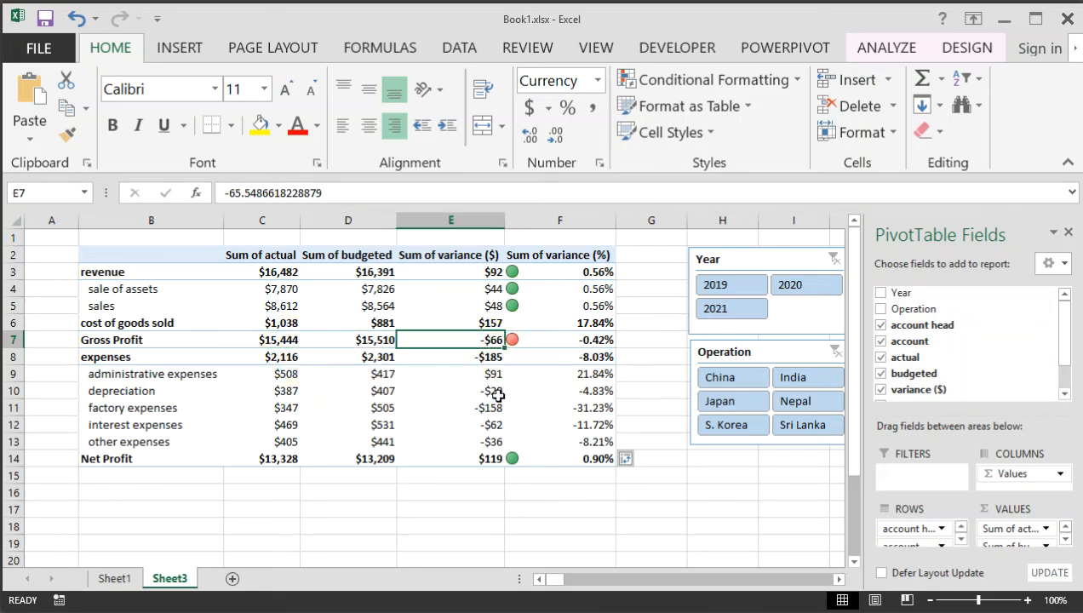
pyautogui.click(578, 342)
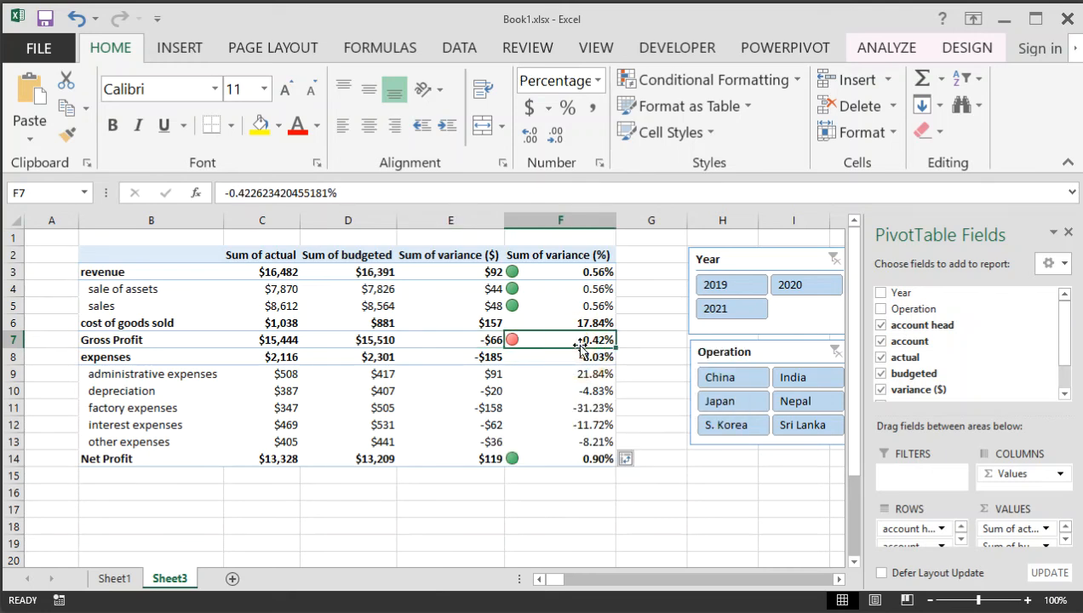
# Apply the green, yellow and red circle icon set to the variance (%) cells for cost of goods sold, expenses and the five expense accounts.
pyautogui.click(569, 316)
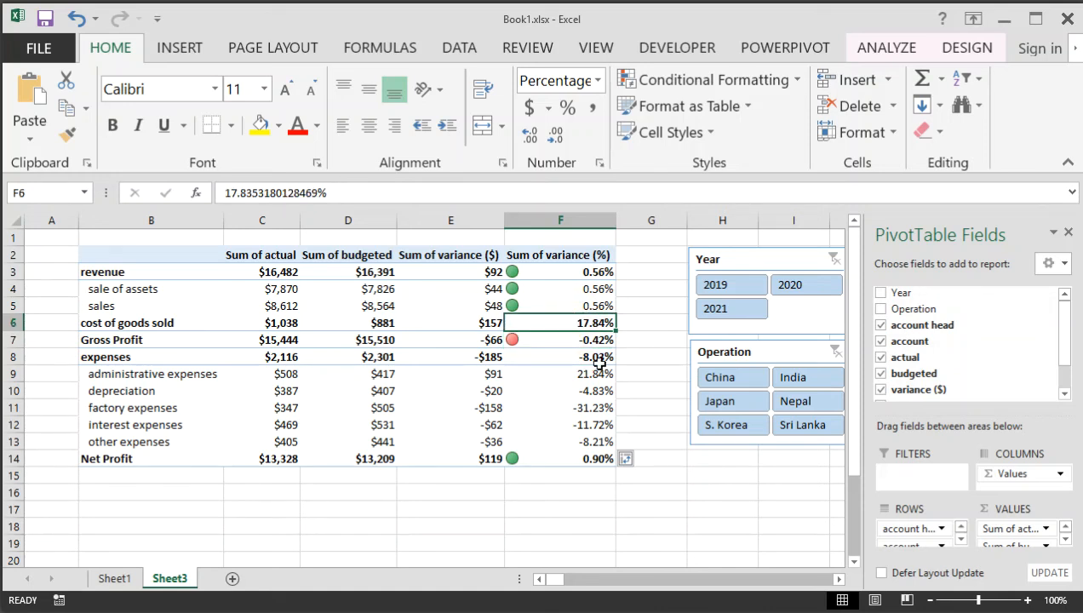
pyautogui.moveTo(593, 359)
pyautogui.moveTo(584, 358); pyautogui.dragTo(579, 441)
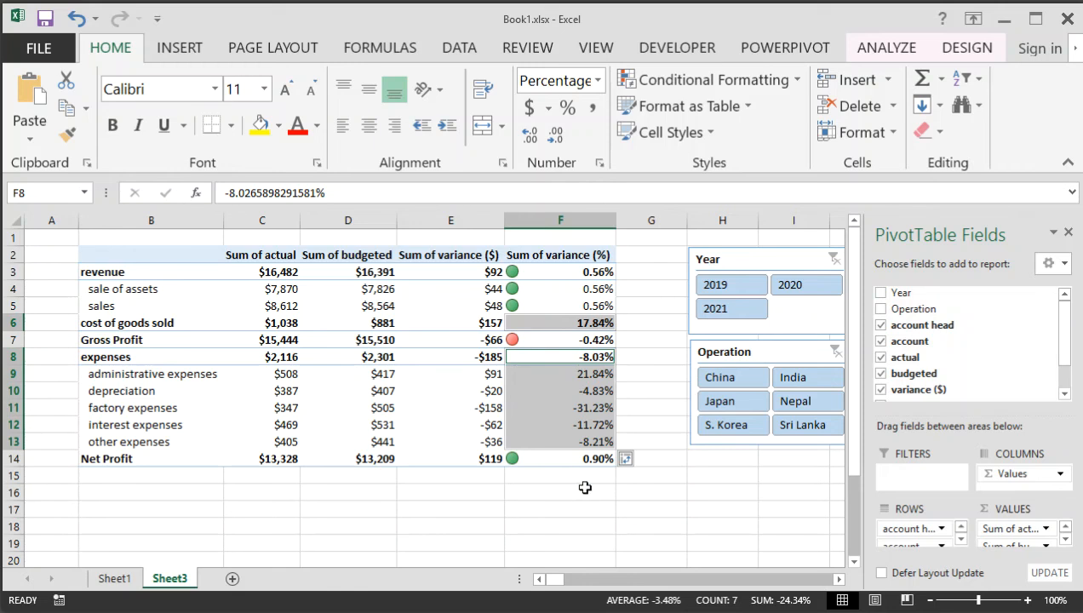
pyautogui.click(754, 80)
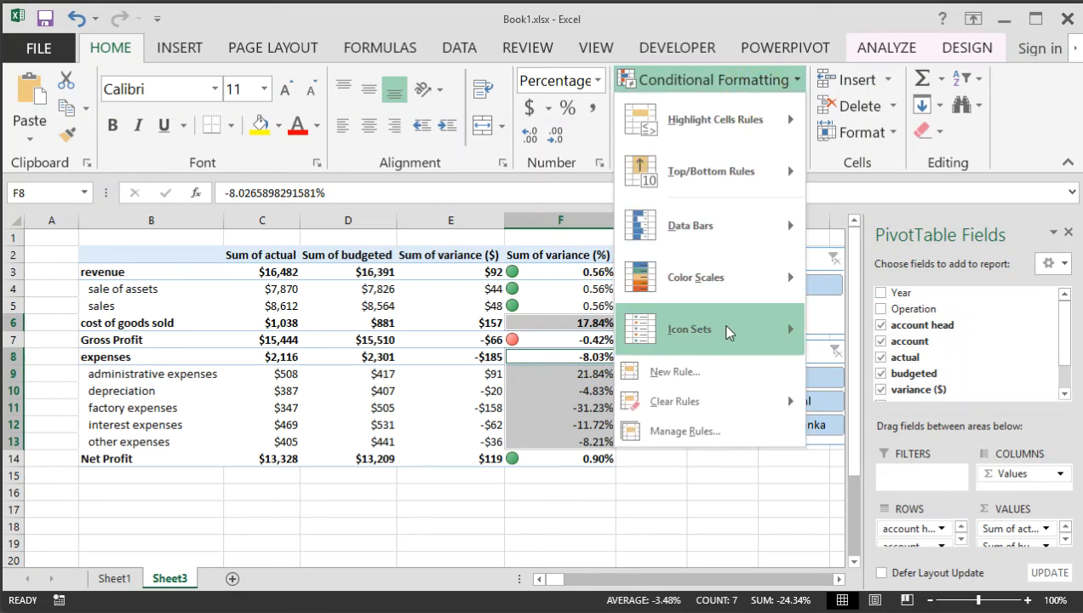
pyautogui.moveTo(729, 332)
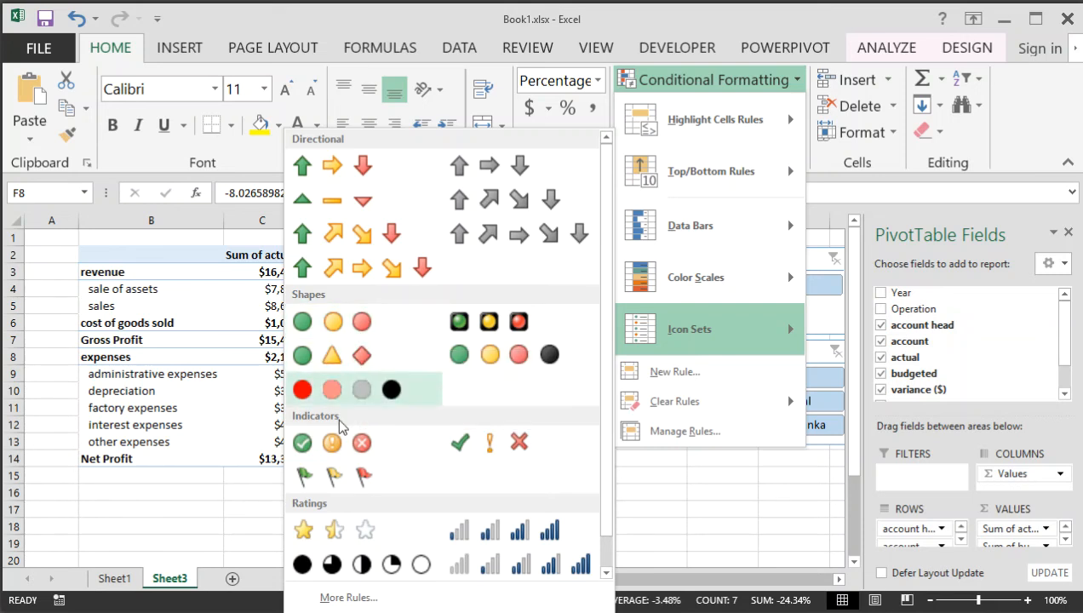
pyautogui.click(345, 326)
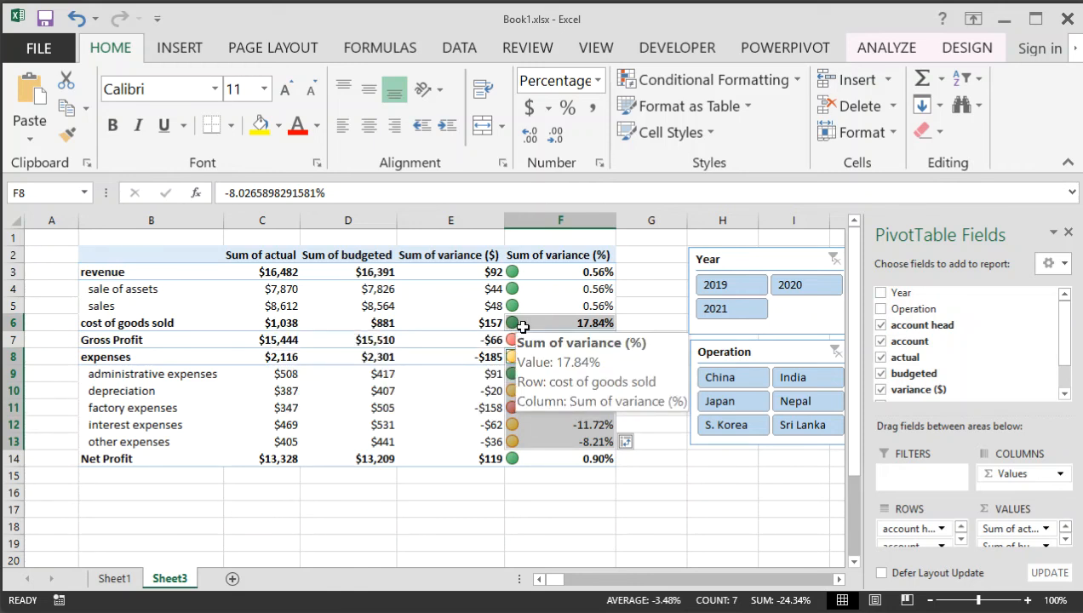
# Reverse the icon order in the conditional formatting rule for the cost and expense cells F6 and F8:F13.
pyautogui.click(778, 81)
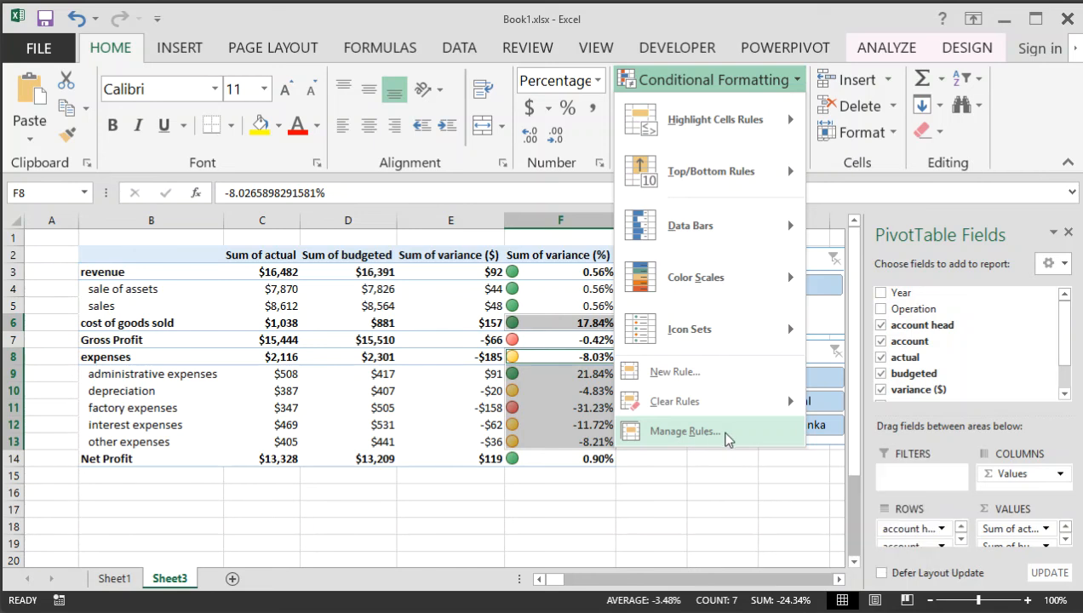
pyautogui.click(730, 439)
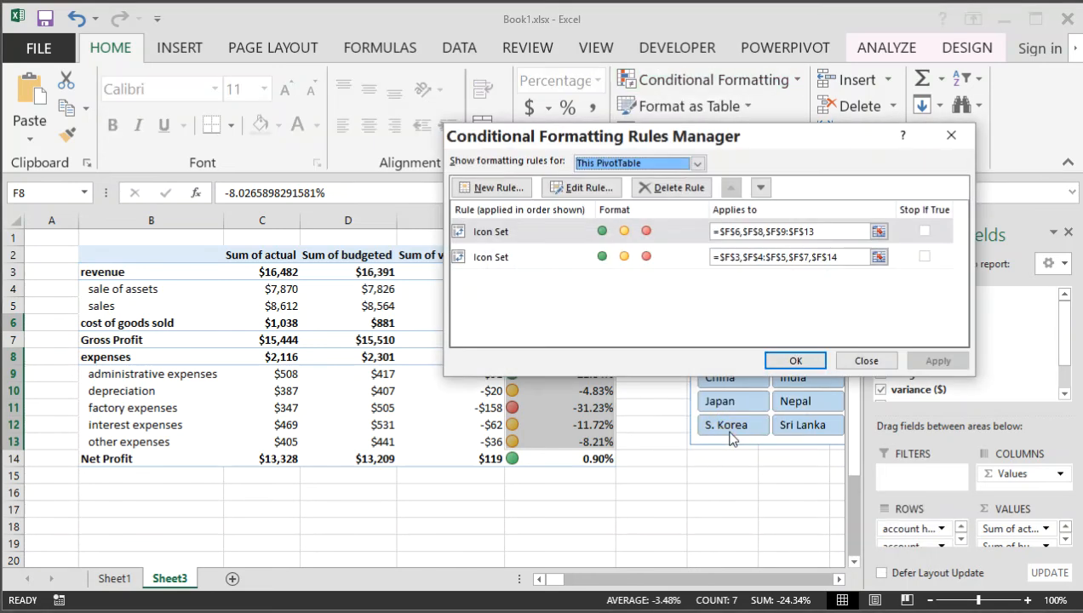
pyautogui.click(557, 230)
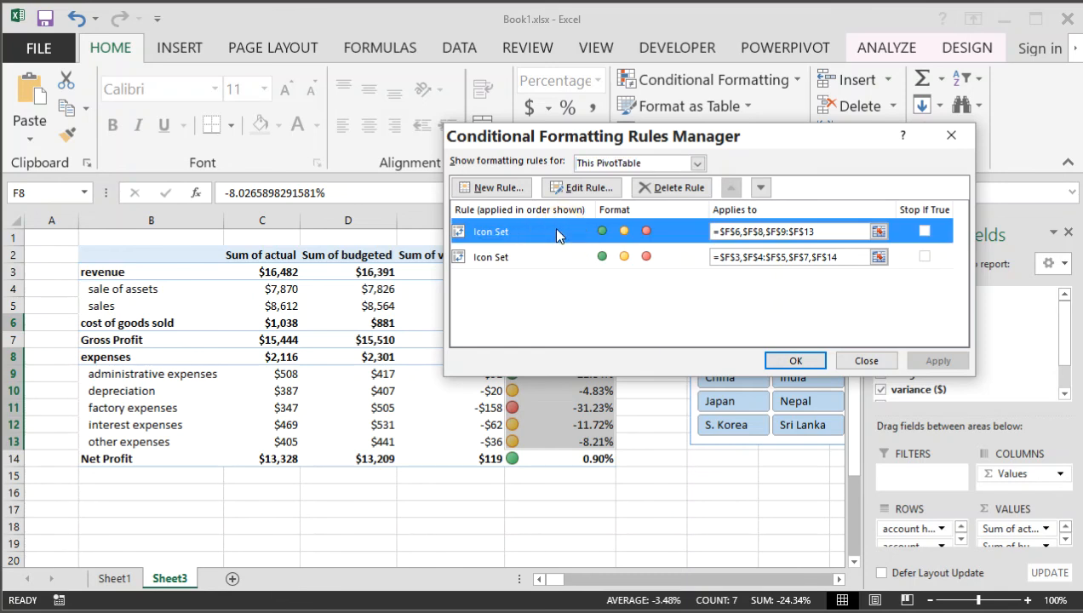
pyautogui.doubleClick(558, 230)
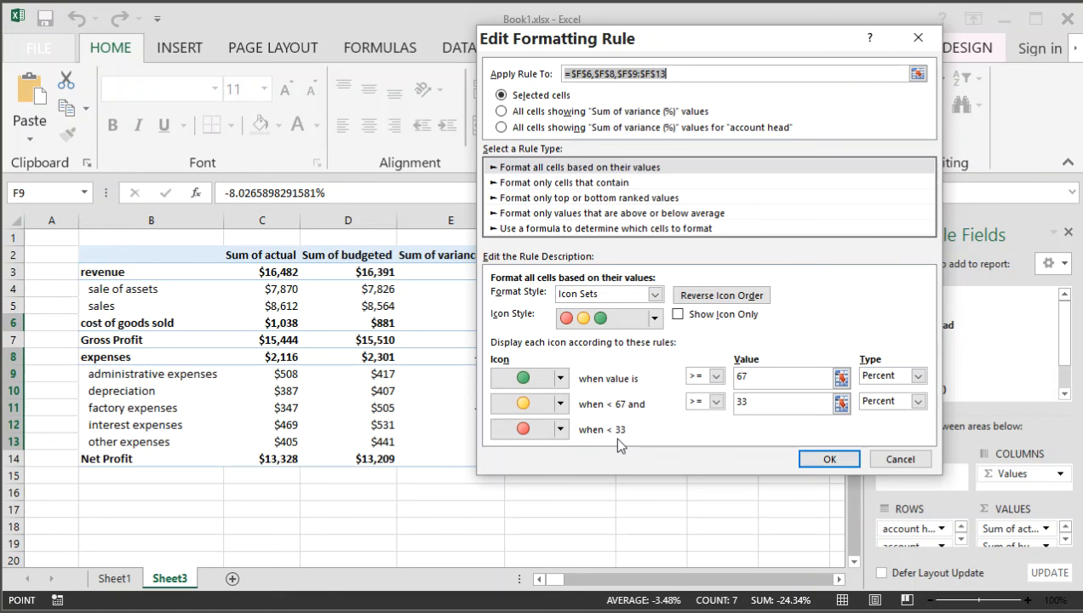
pyautogui.click(726, 297)
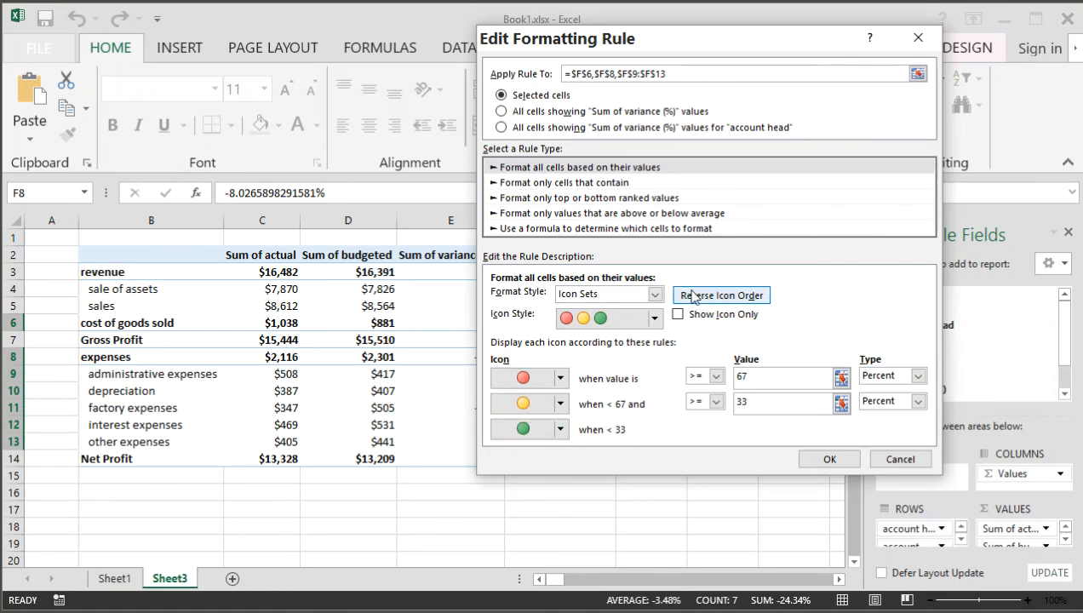
pyautogui.click(828, 457)
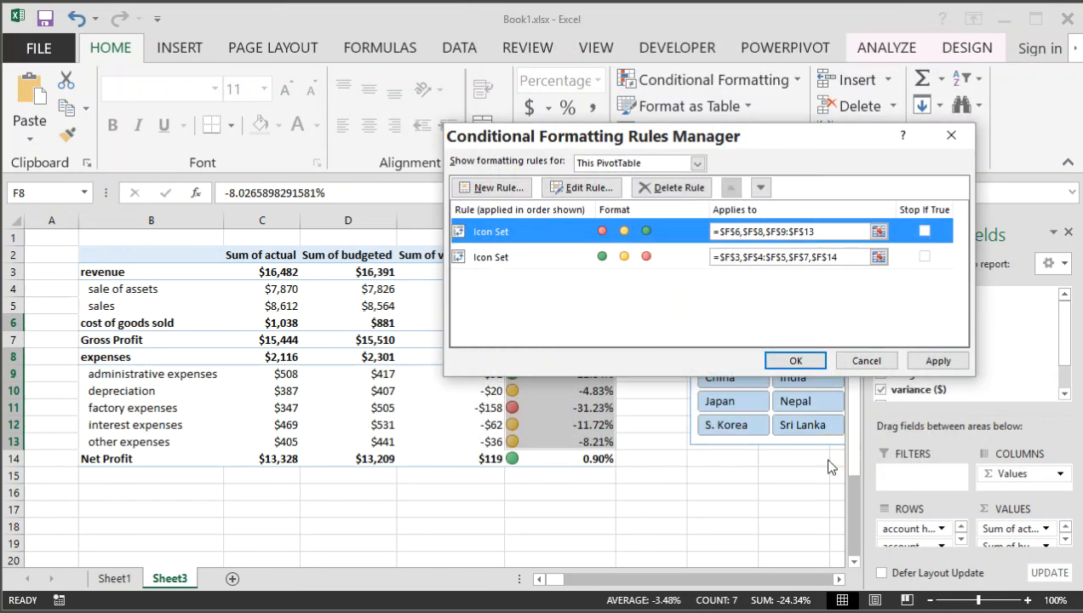
pyautogui.click(796, 361)
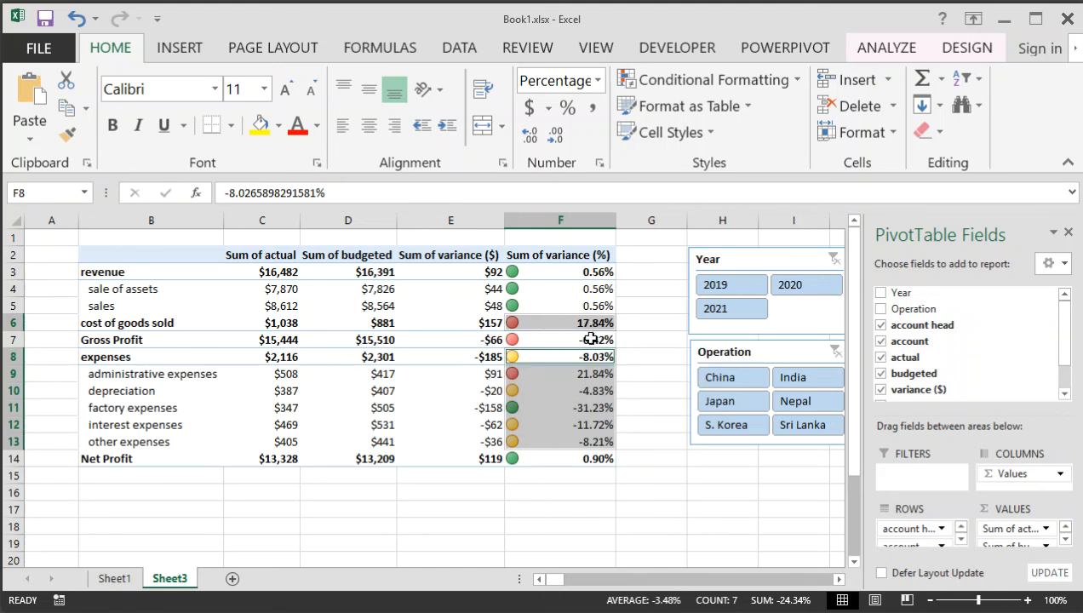
# Examine the variance (%) icons for cost of goods sold, Gross Profit and administrative expenses.
pyautogui.click(512, 323)
pyautogui.click(523, 339)
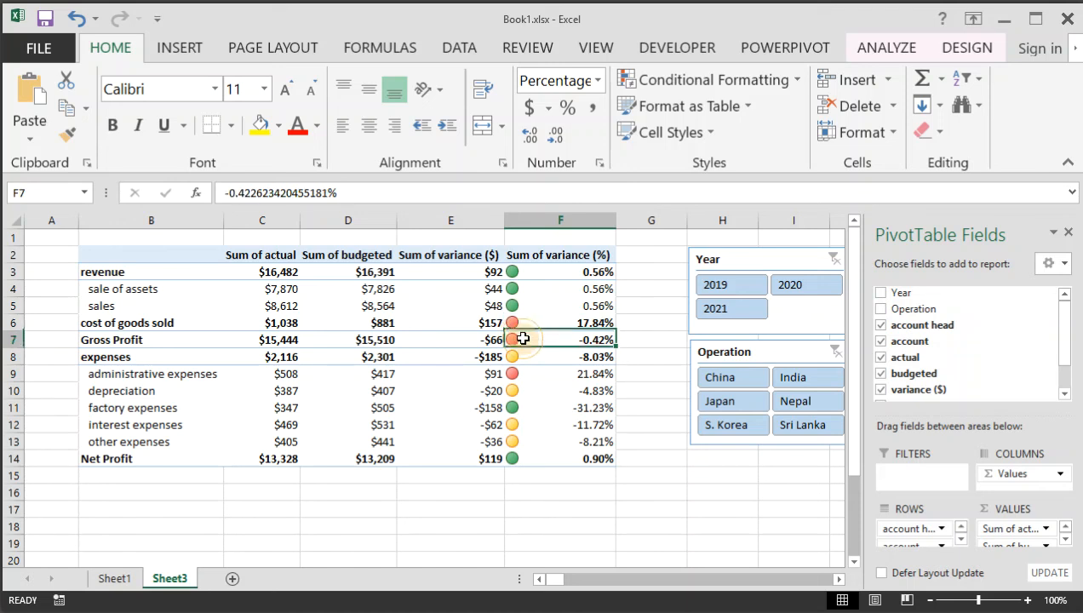
pyautogui.click(550, 322)
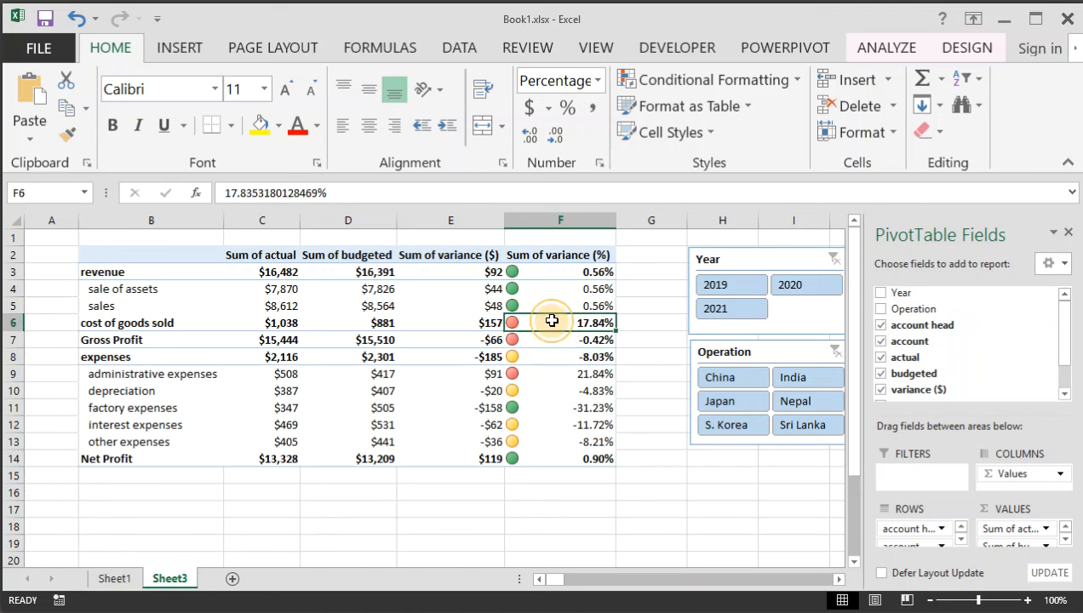
pyautogui.click(548, 373)
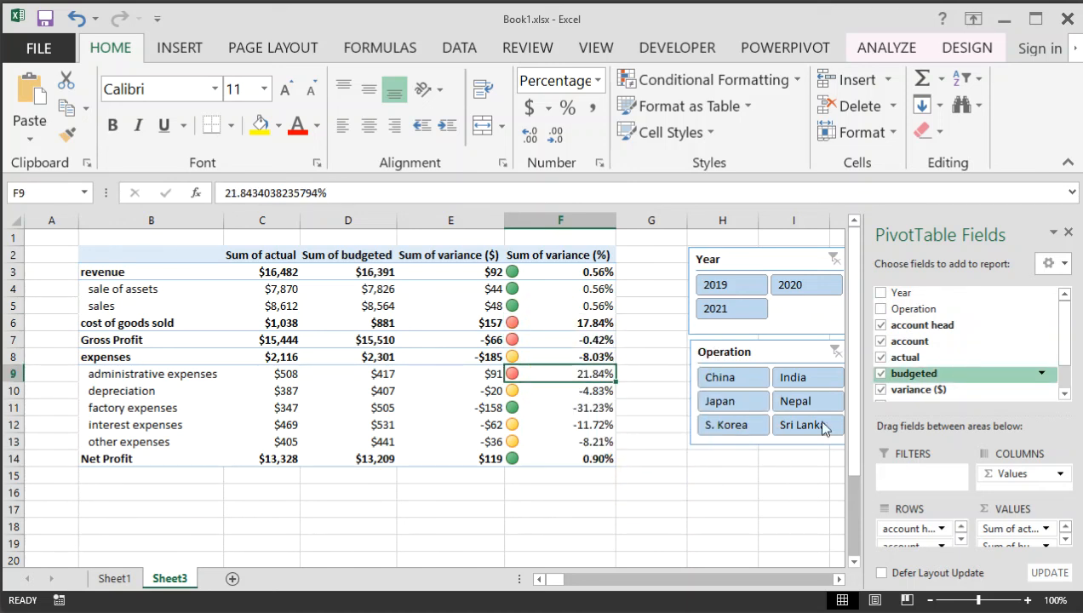
pyautogui.click(733, 506)
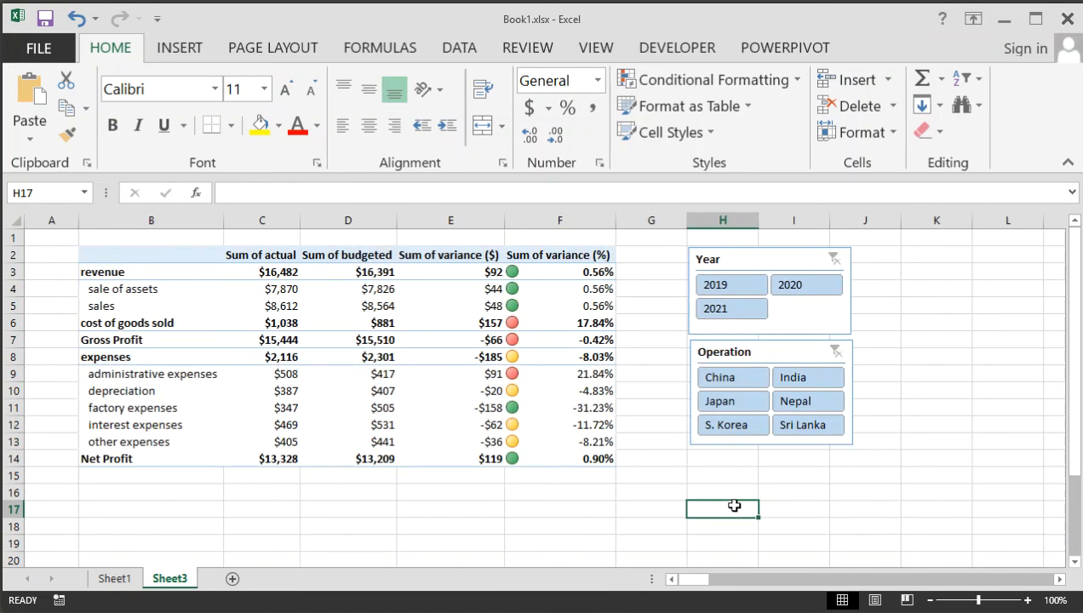
pyautogui.moveTo(735, 506); pyautogui.dragTo(793, 441)
# Filter the PivotTable to 2020, 2021 and 2019 in turn, checking the Net Profit variance icon.
pyautogui.click(793, 290)
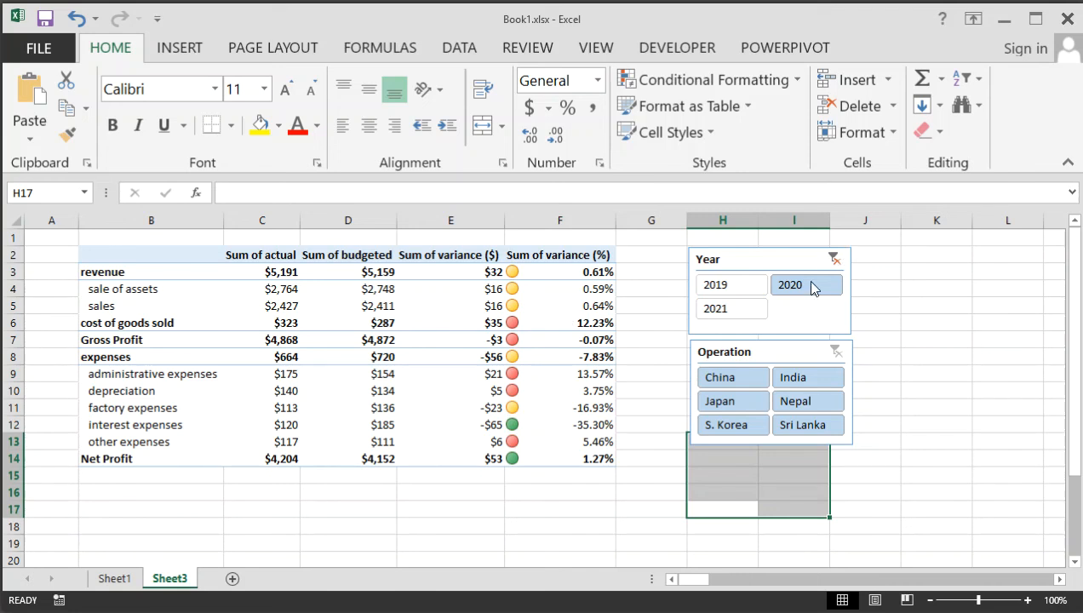
pyautogui.click(709, 308)
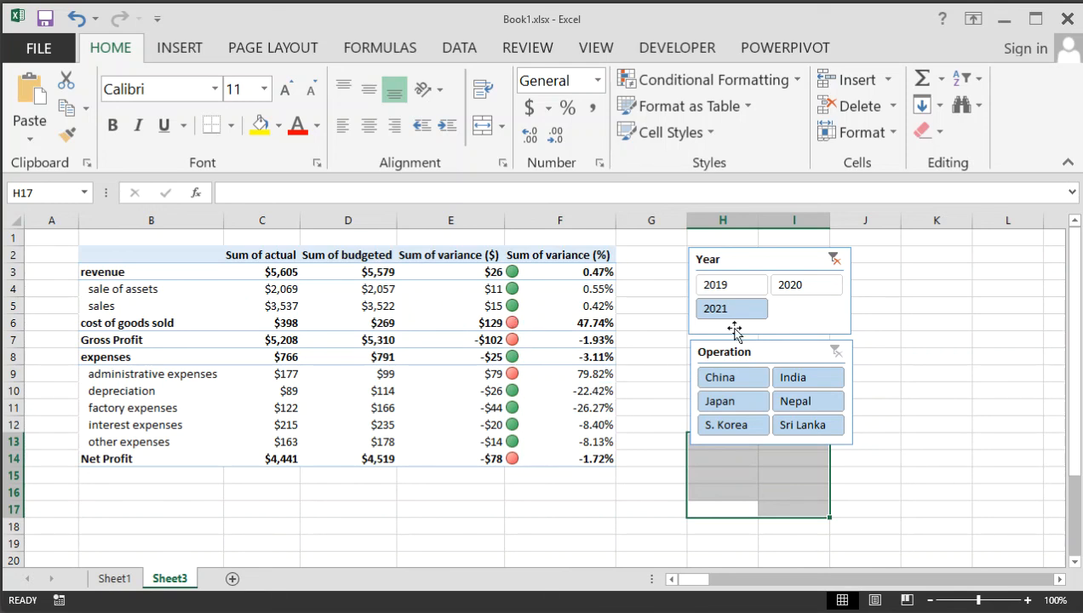
pyautogui.click(585, 462)
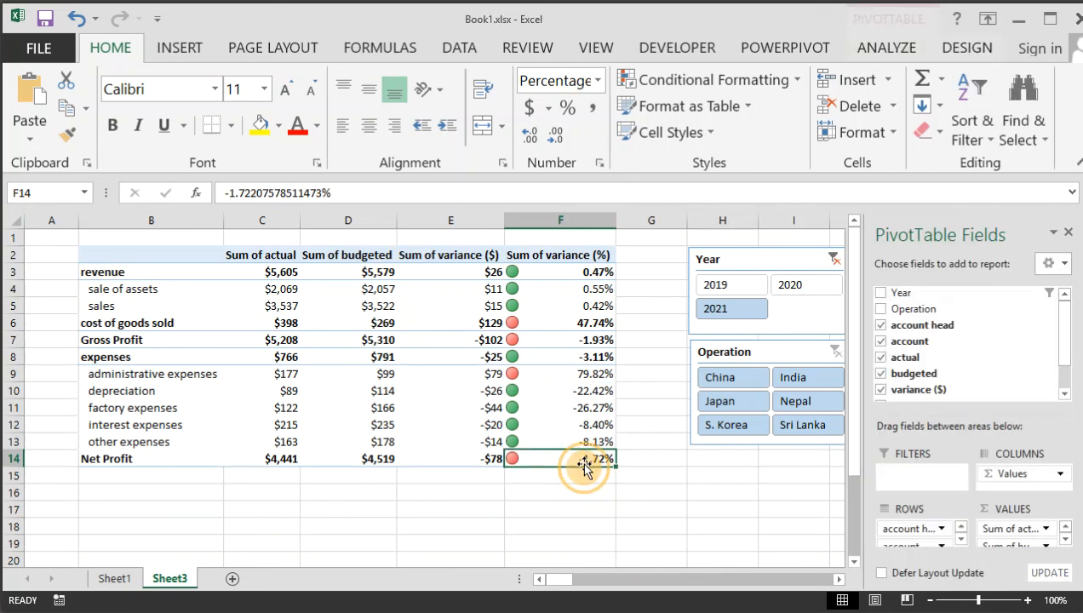
pyautogui.click(758, 294)
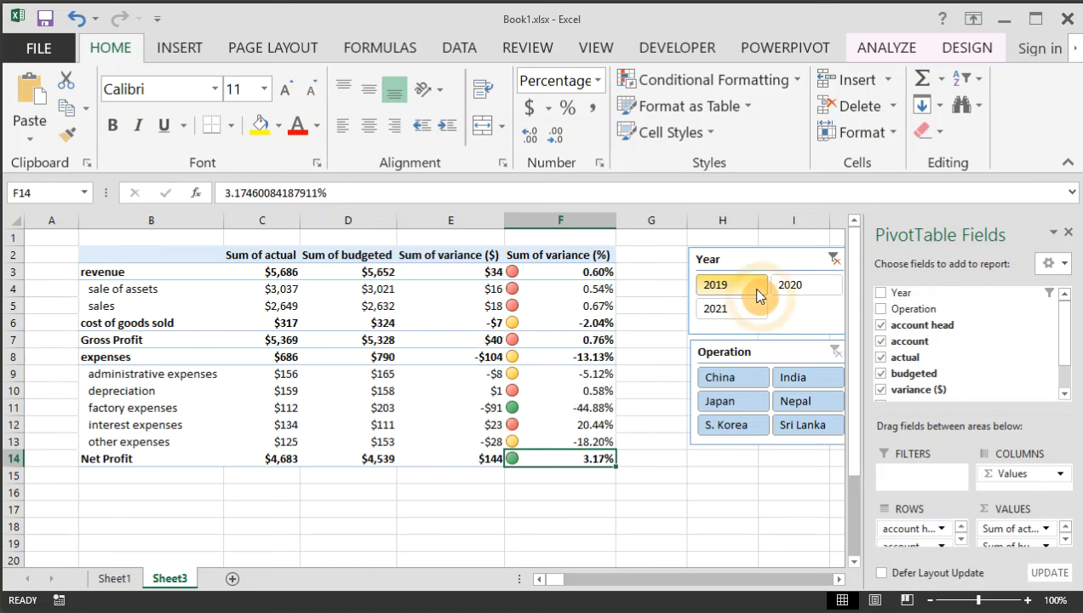
# Filter the PivotTable to the India, China, Japan and Nepal operations in turn, checking the variance icons for 2019.
pyautogui.click(695, 528)
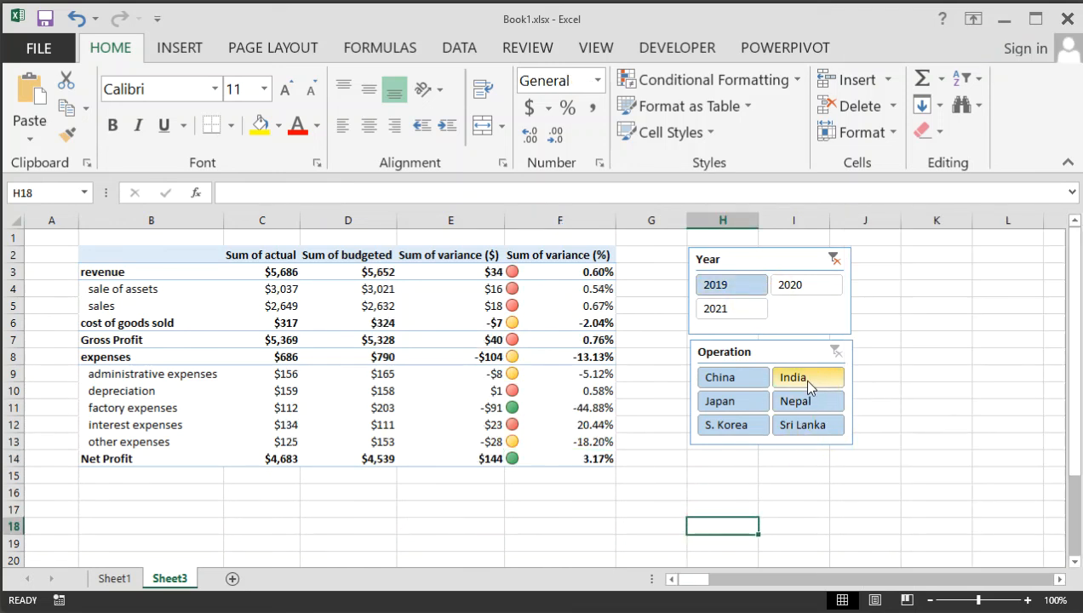
pyautogui.click(802, 378)
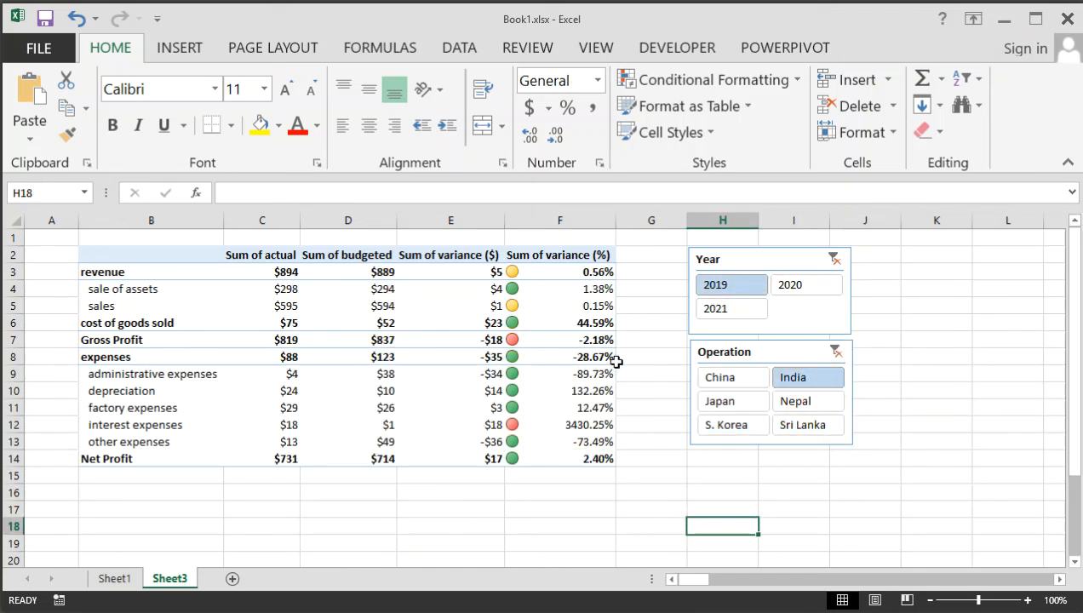
pyautogui.click(742, 383)
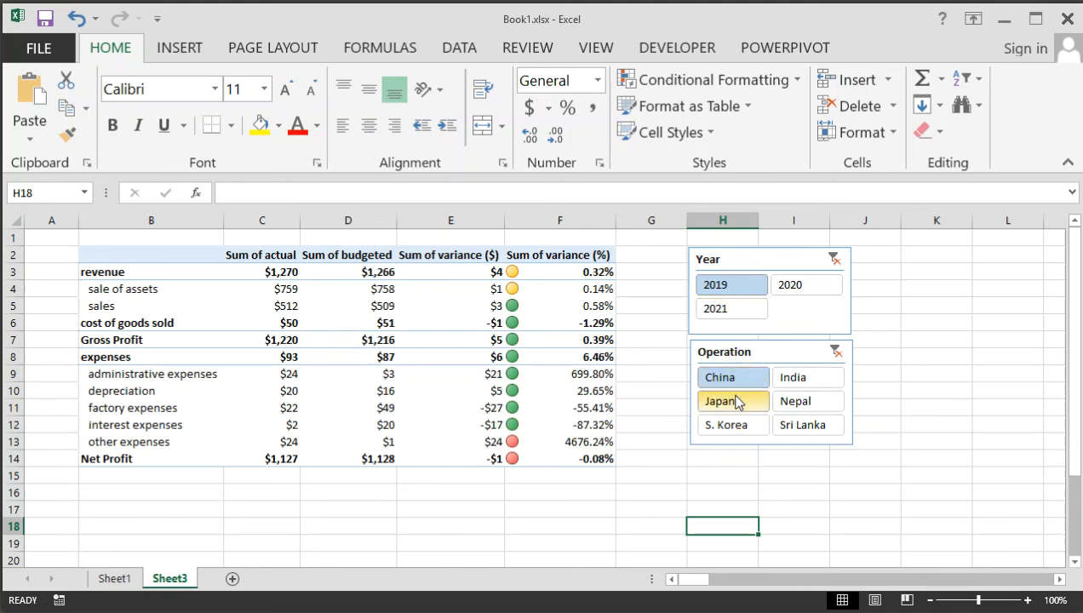
pyautogui.click(724, 401)
pyautogui.click(804, 405)
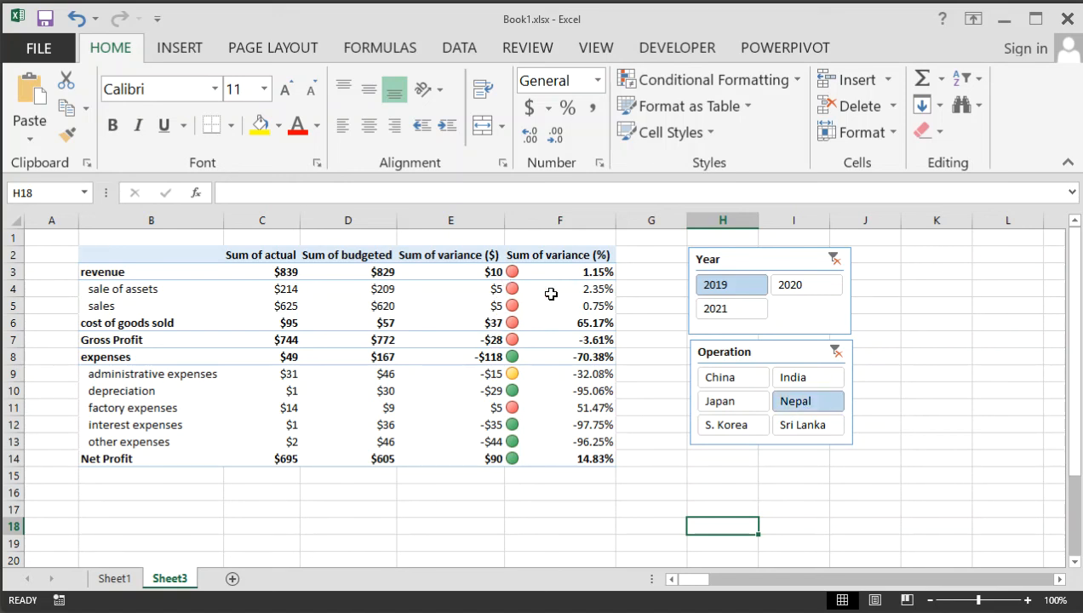
# Examine the variance (%) icons for sale of assets, sales and cost of goods sold.
pyautogui.moveTo(581, 288); pyautogui.dragTo(592, 321)
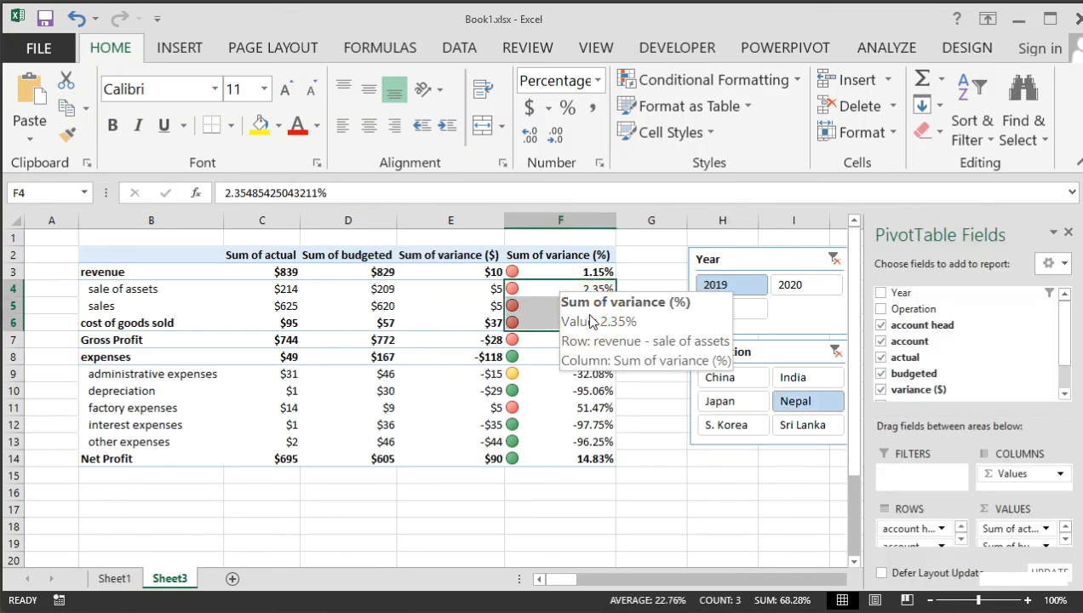
pyautogui.click(656, 424)
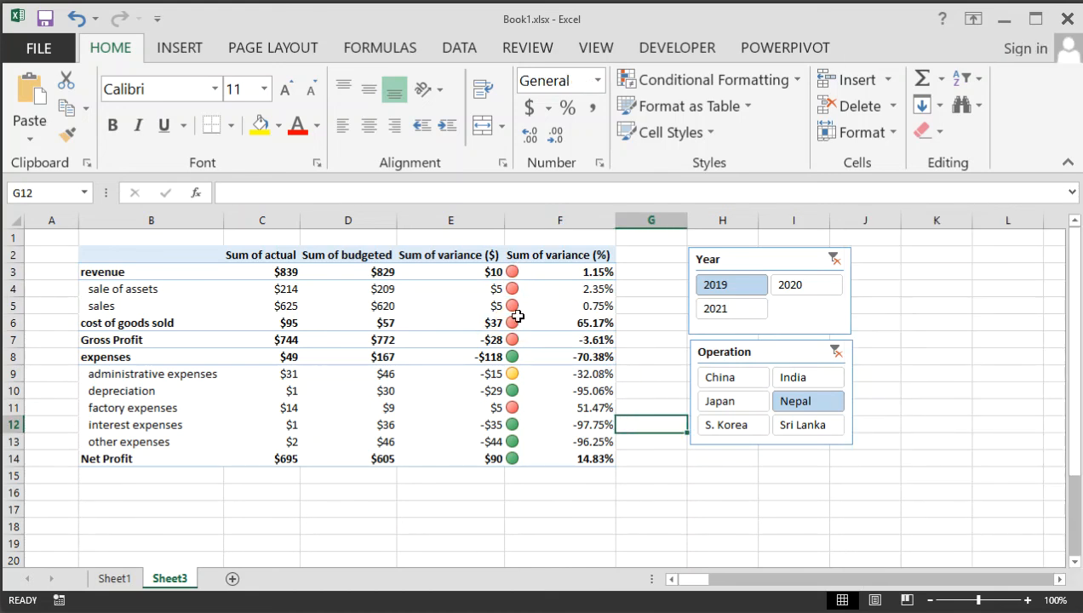
pyautogui.click(679, 379)
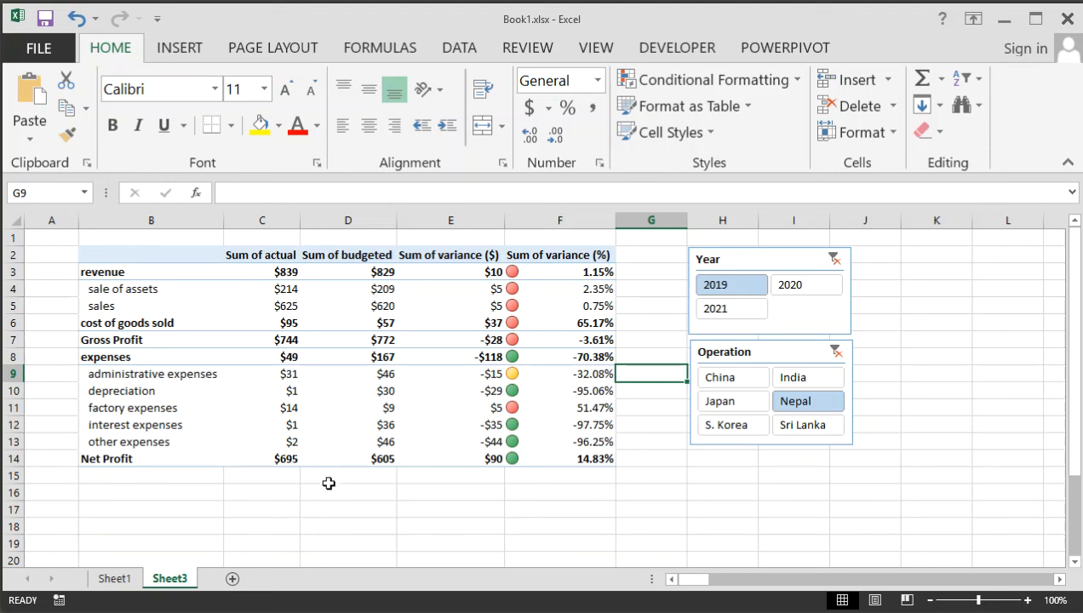
# Recalculate the random actual and budgeted amounts on Sheet1 by re-entering the unchanged account names in E95 and E96.
pyautogui.click(119, 580)
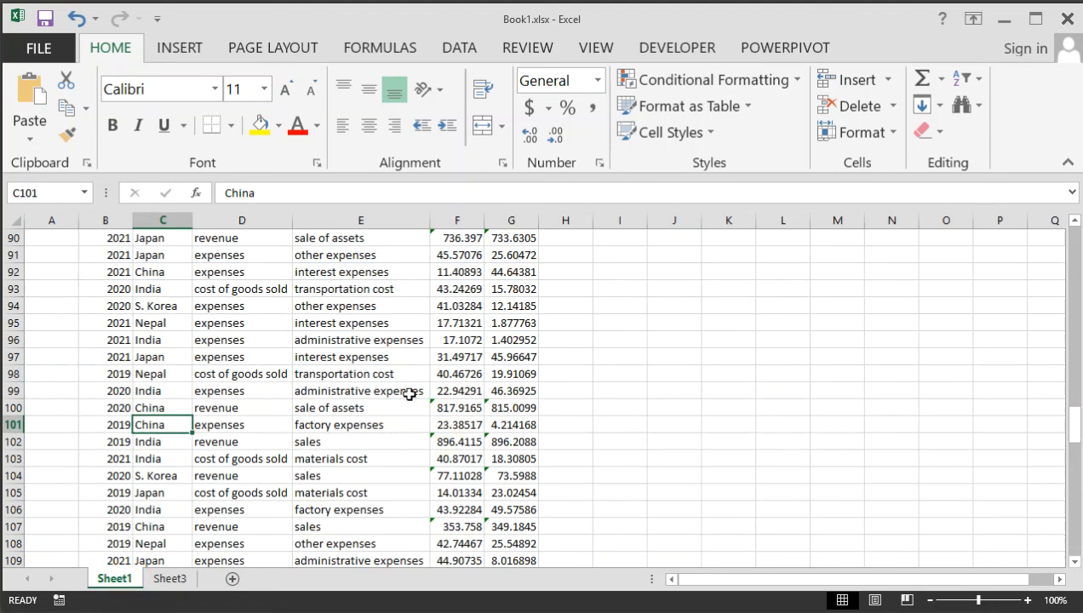
pyautogui.doubleClick(377, 322)
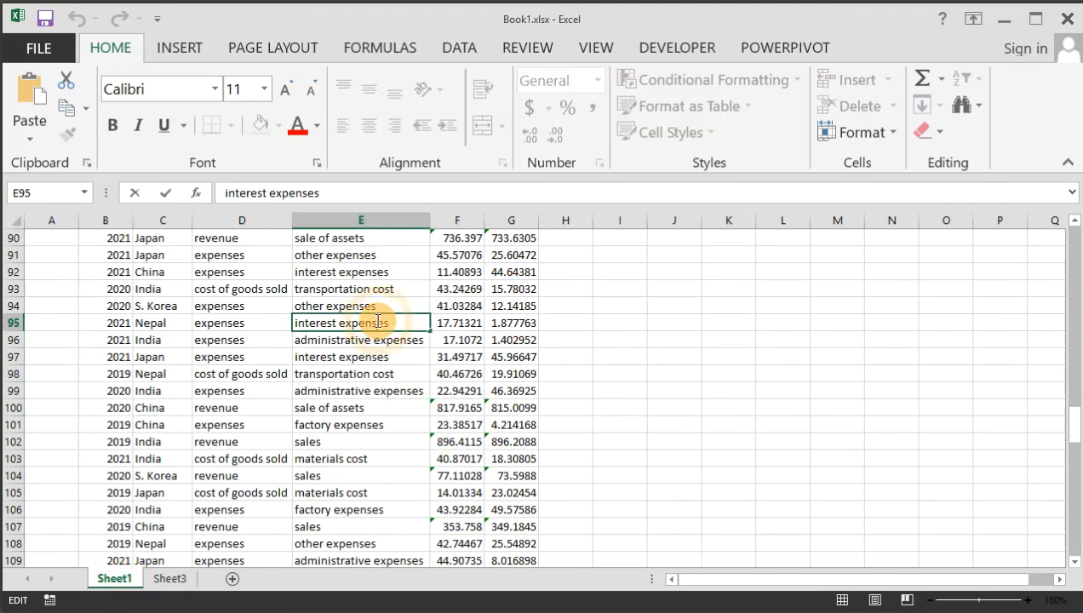
pyautogui.press('Return')
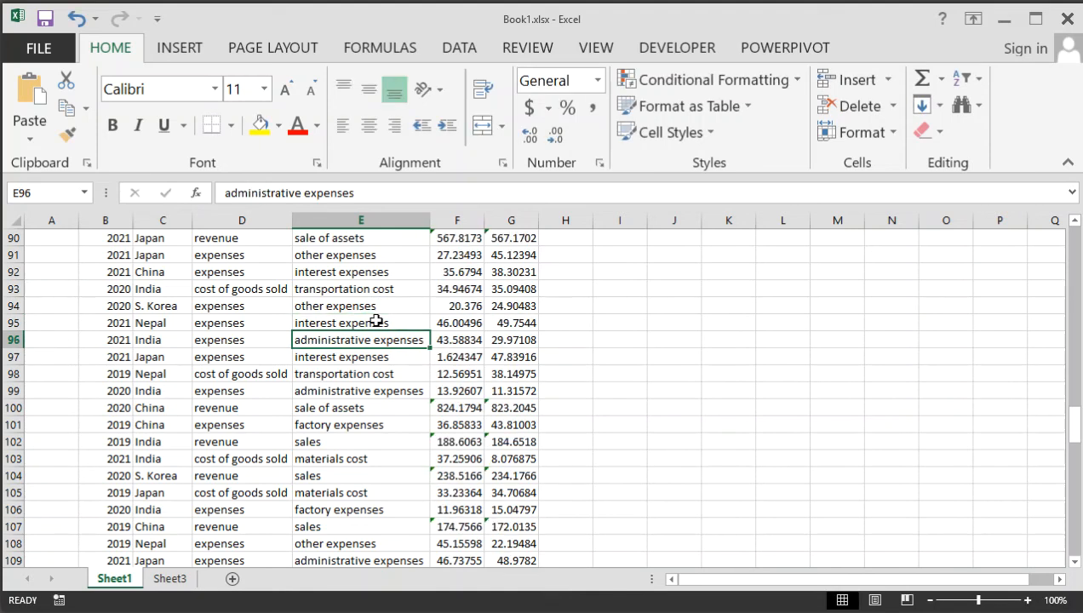
pyautogui.doubleClick(379, 340)
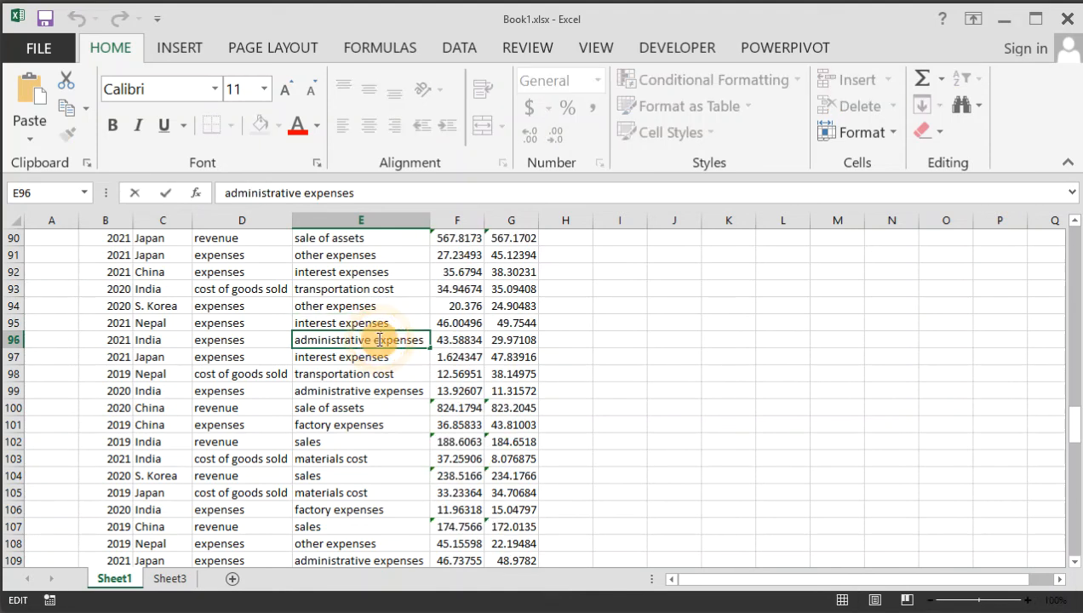
pyautogui.press('Escape')
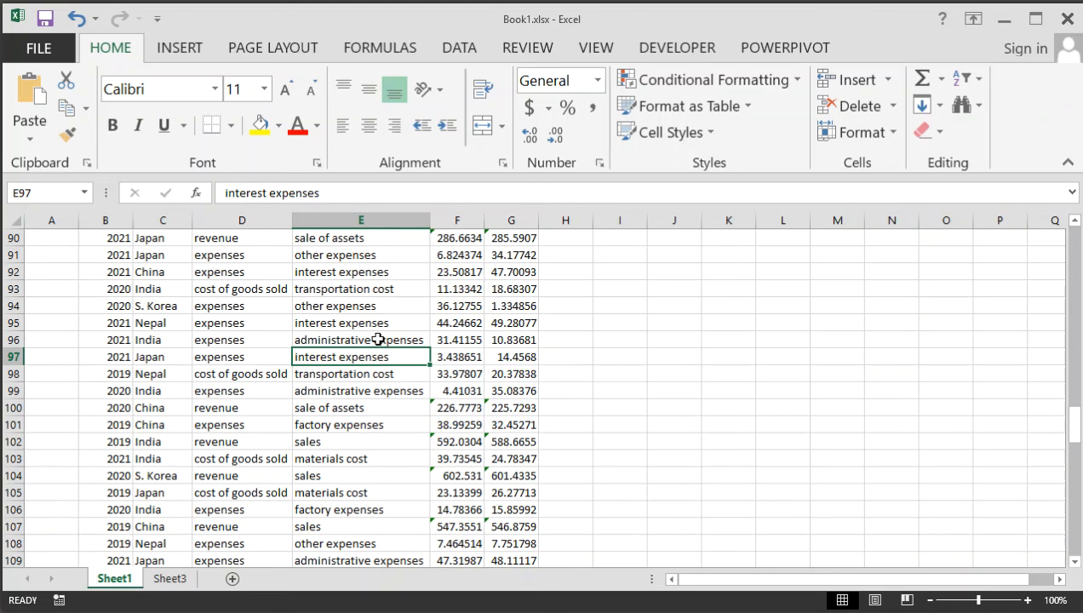
pyautogui.scroll(20, 460, 333)
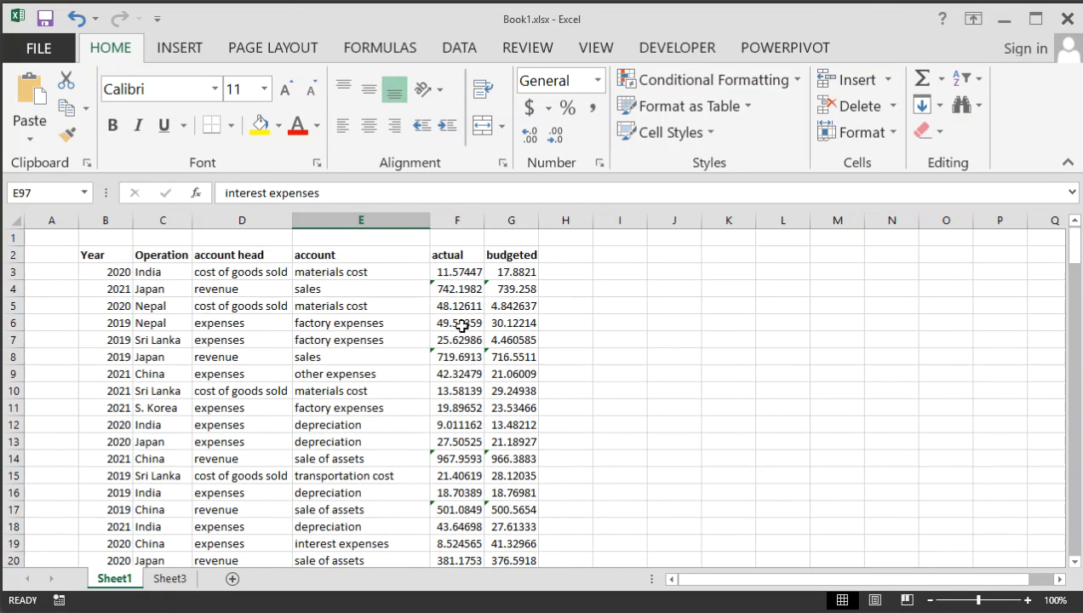
# Refresh the PivotTable on Sheet3 with the recalculated source data.
pyautogui.click(169, 579)
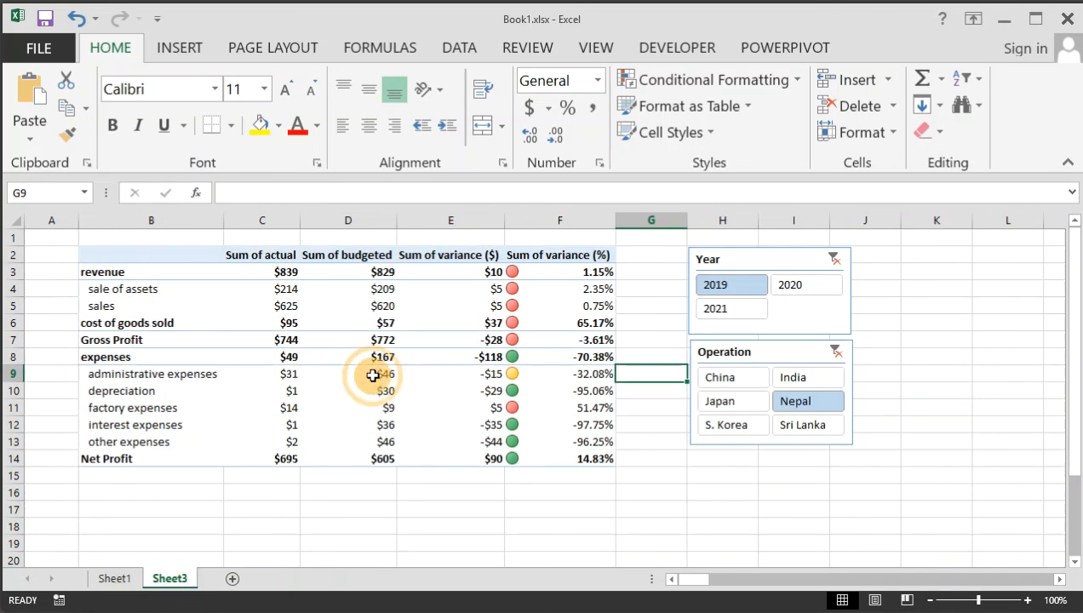
pyautogui.rightClick(320, 290)
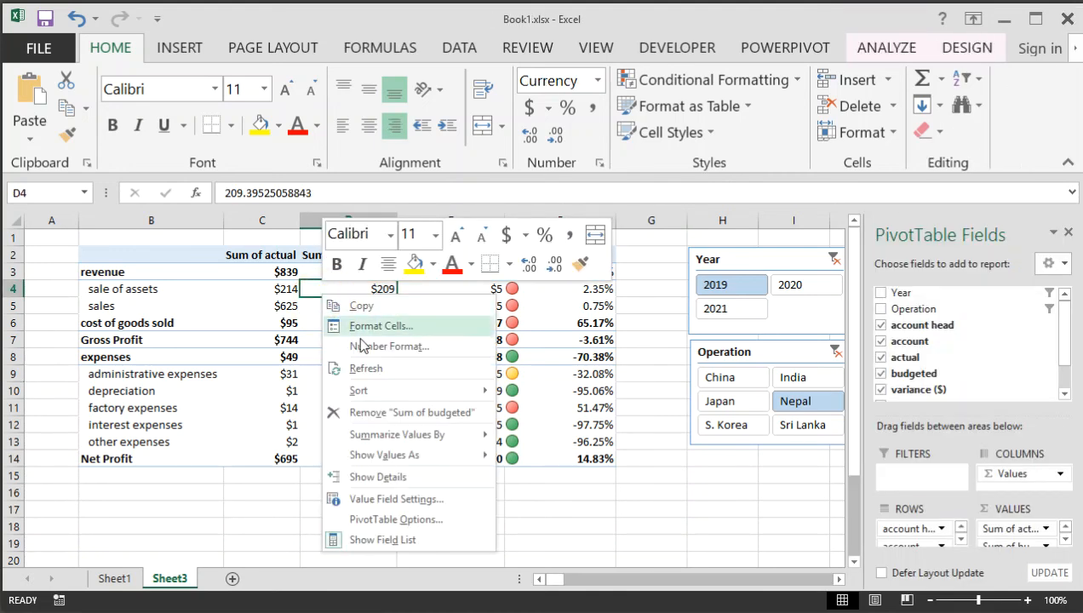
pyautogui.click(366, 368)
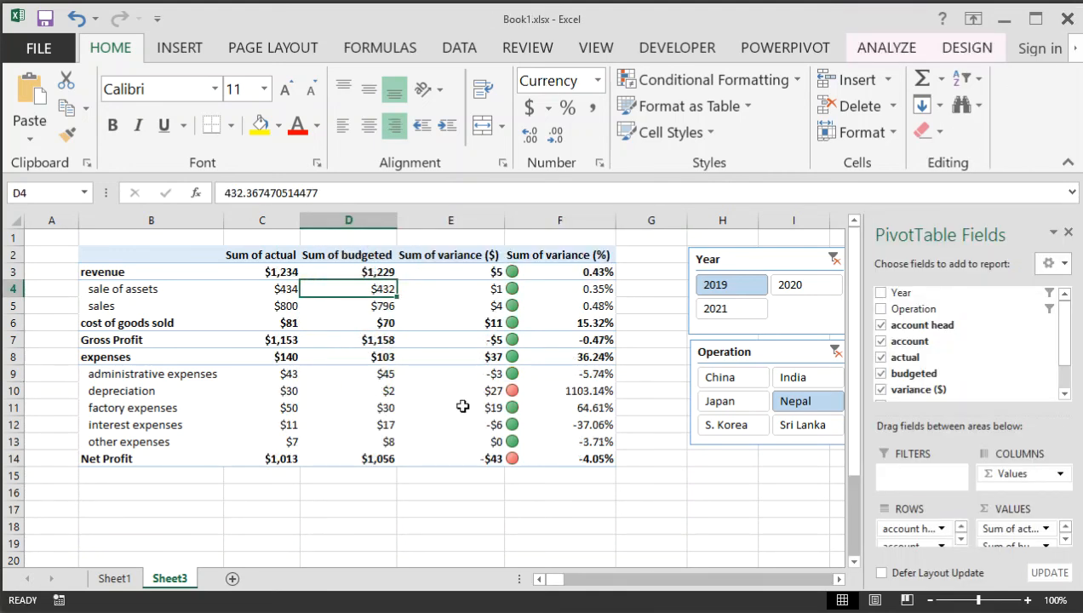
# Filter the refreshed PivotTable to the China operation, switching the year to 2021 and finally to 2020.
pyautogui.hscroll(5, 626, 399)
pyautogui.hscroll(-4, 625, 399)
pyautogui.click(667, 381)
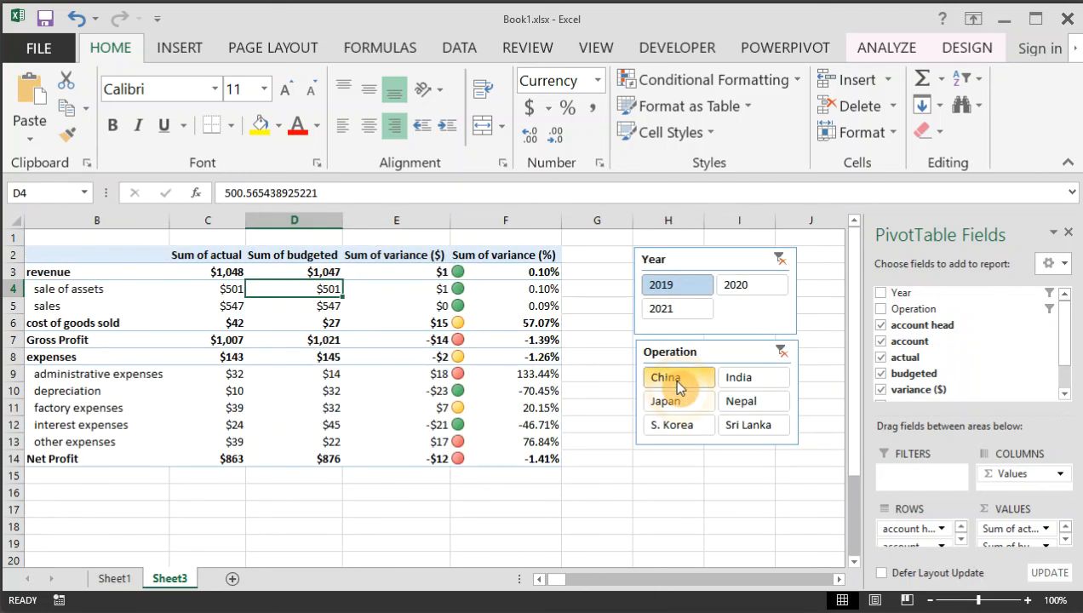
pyautogui.click(681, 312)
pyautogui.click(758, 285)
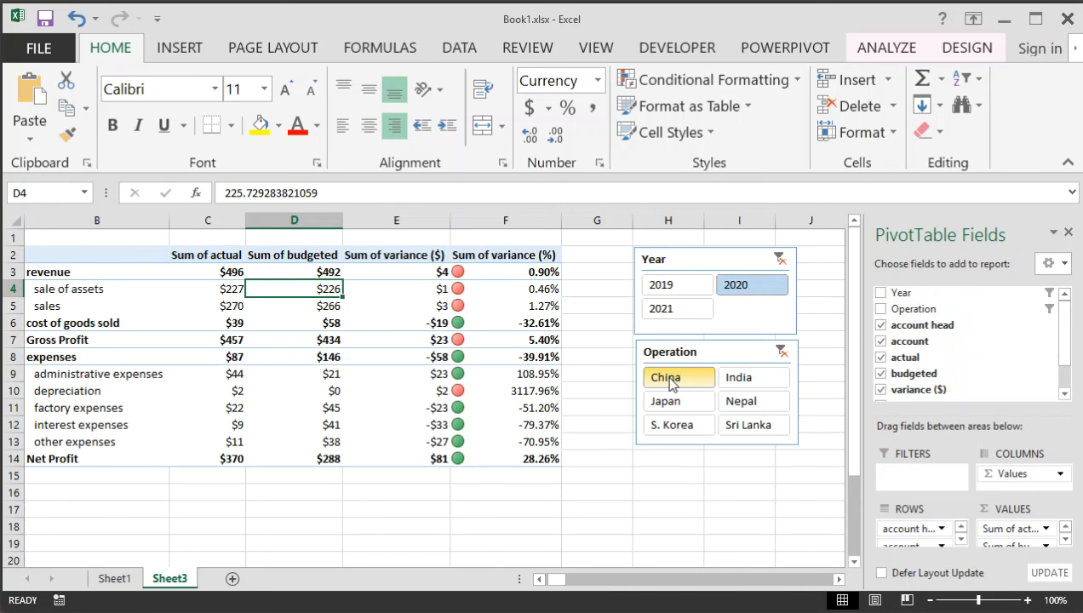
pyautogui.click(738, 315)
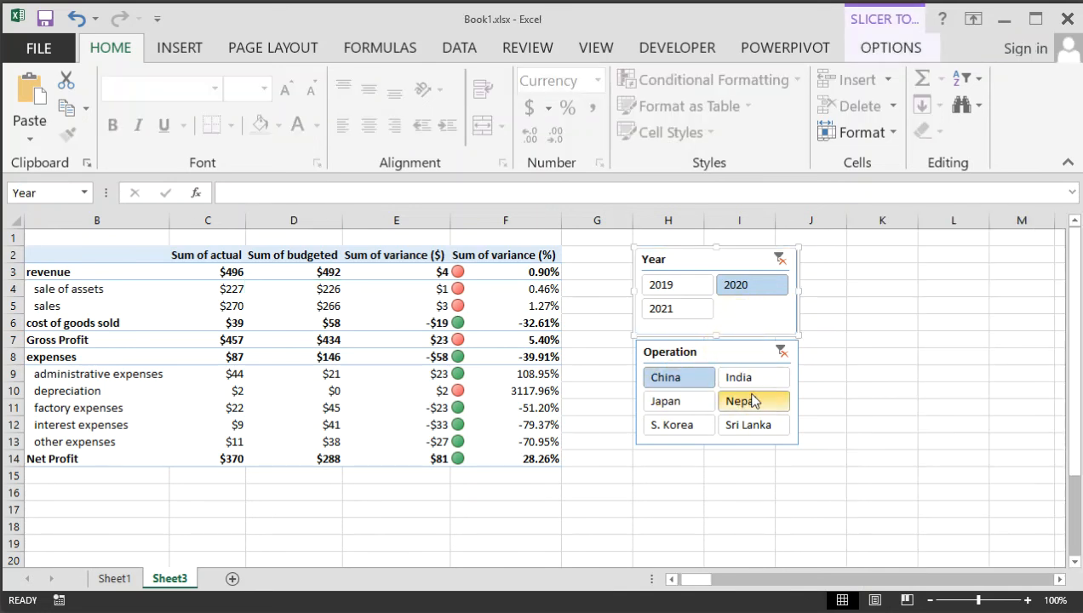
pyautogui.moveTo(375, 409)
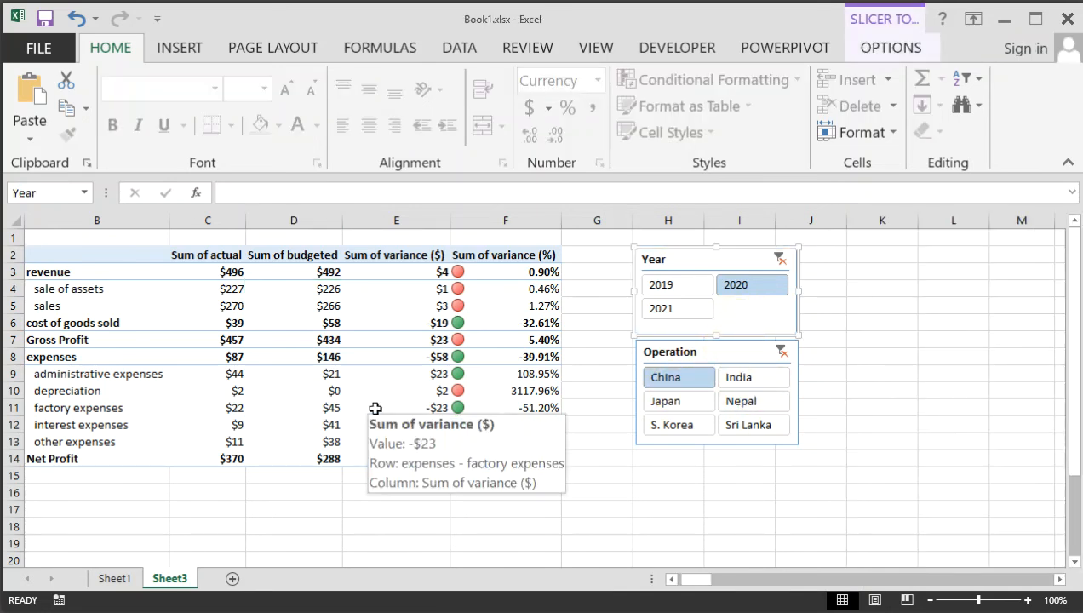